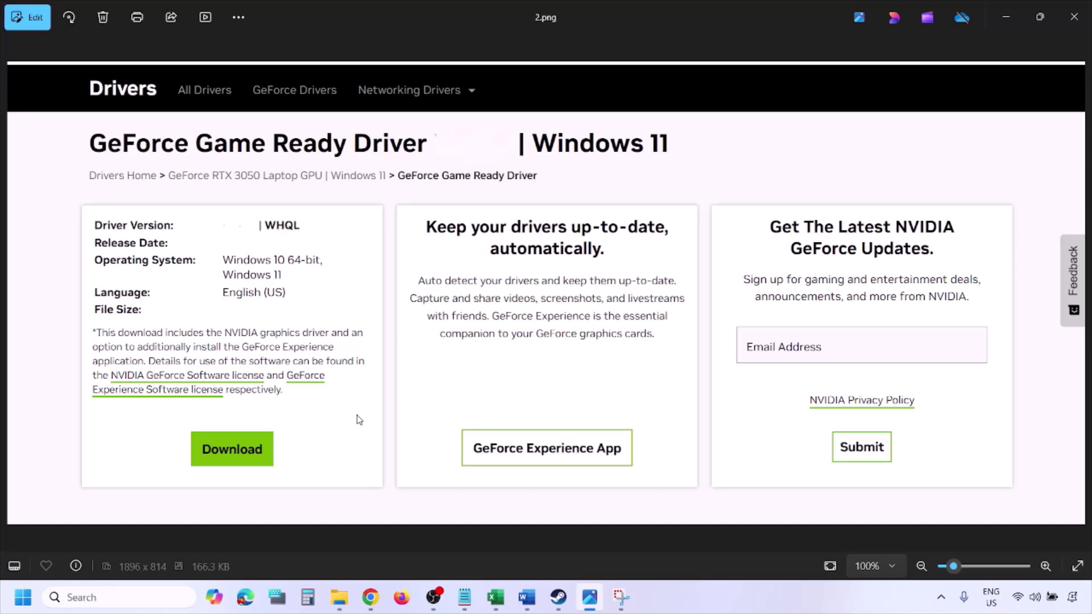
Step: Review the NVIDIA installer screenshots from the license agreement to the clean installation option, and bring up the Windows power options
{"action": "key", "text": "Right"}
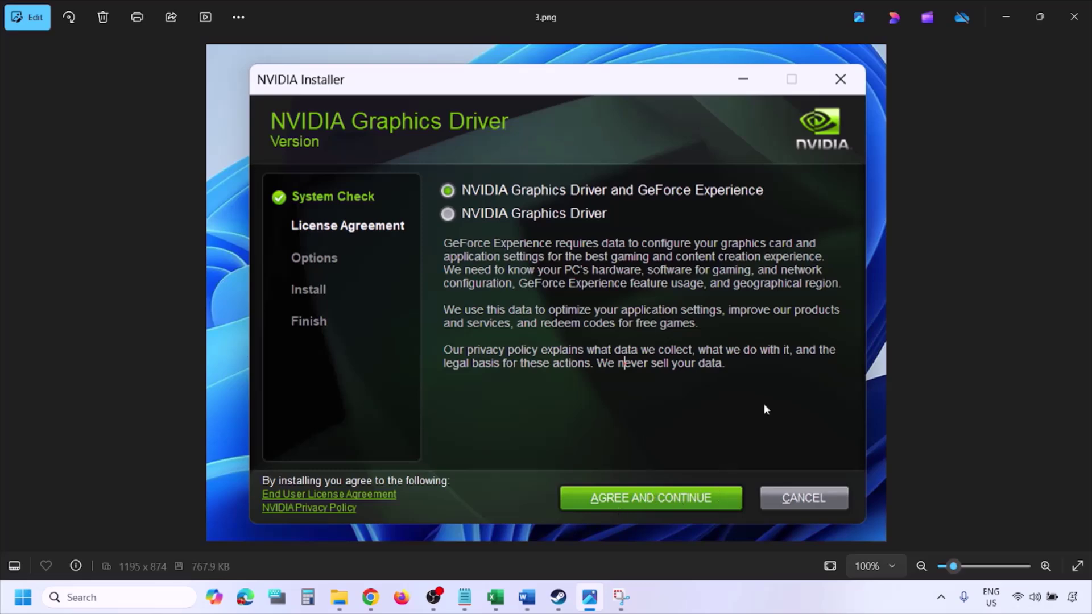
{"action": "key", "text": "Right"}
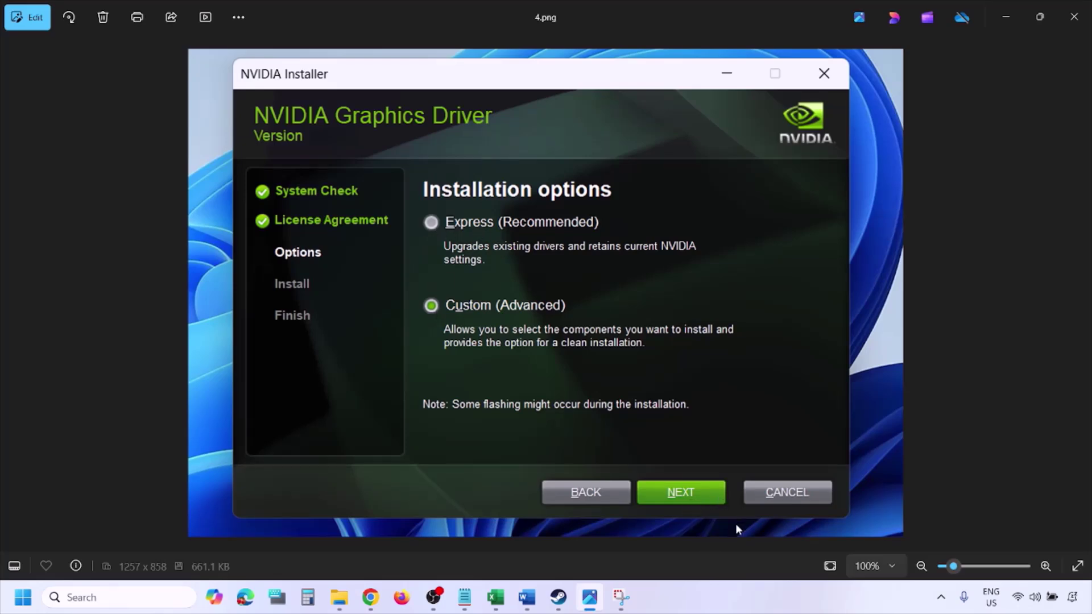
{"action": "key", "text": "Right"}
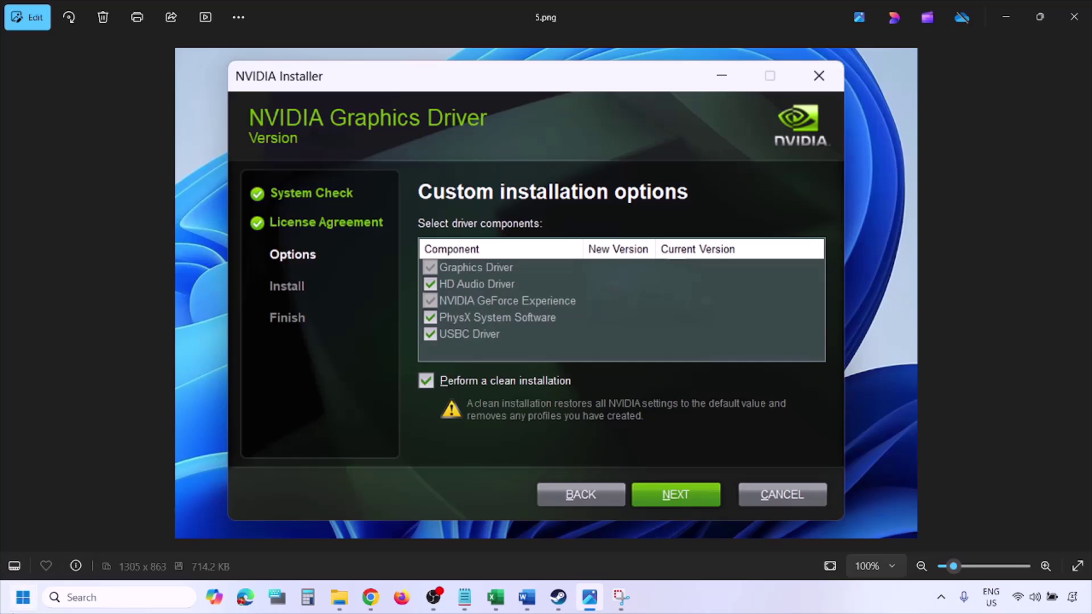
{"action": "key", "text": "super"}
{"action": "left_click", "coordinate": [417, 552]}
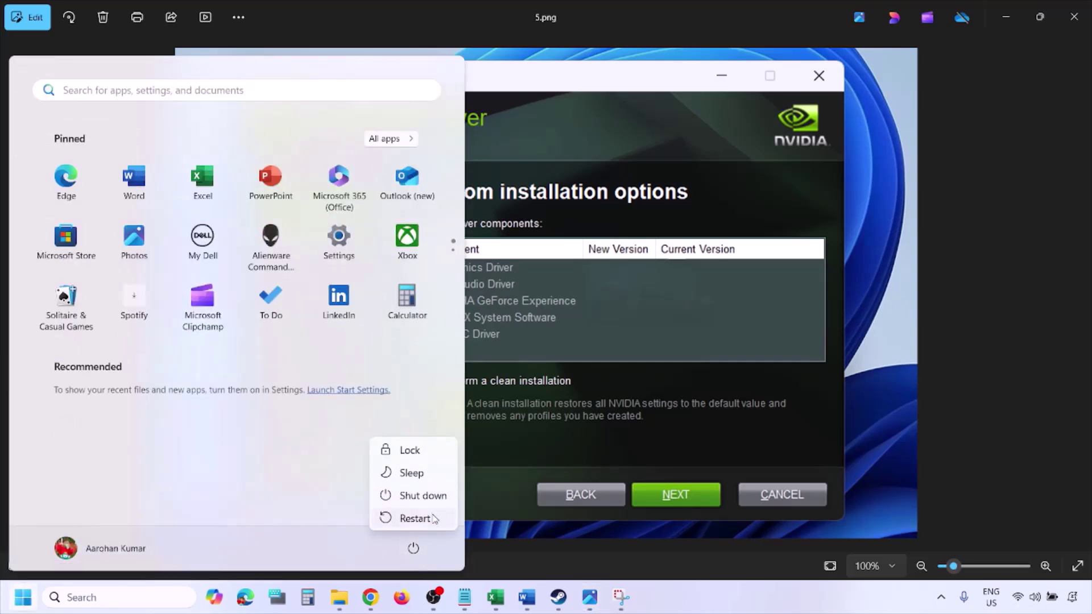
Step: Switch to the Word document and copy the Intel support detect.html link listed under Step 4
{"action": "left_click", "coordinate": [744, 611]}
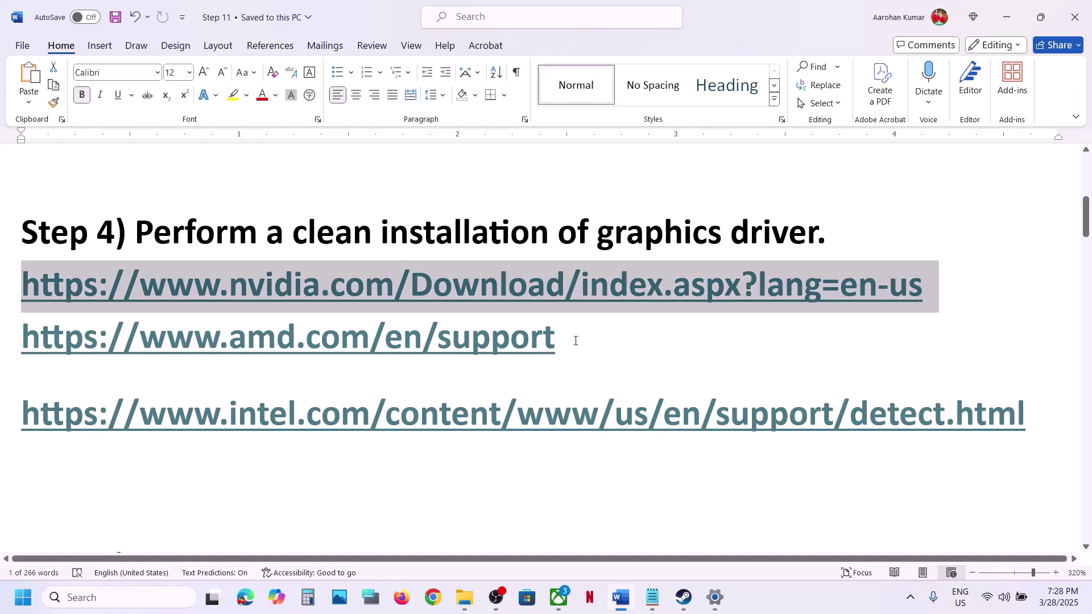
{"action": "left_click_drag", "start_coordinate": [575, 338], "coordinate": [26, 336]}
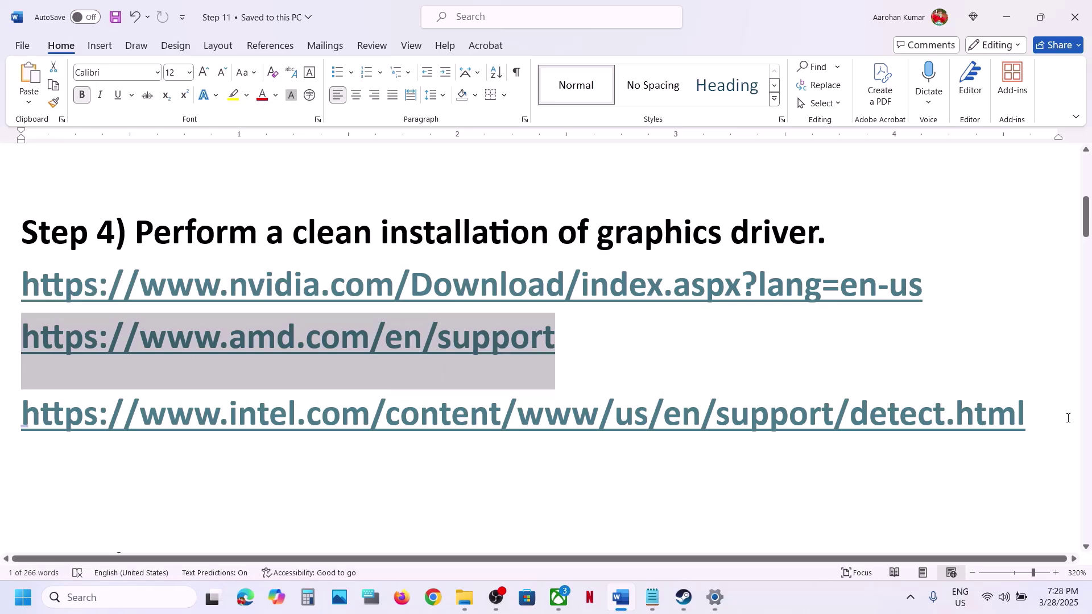
{"action": "left_click_drag", "start_coordinate": [1048, 416], "coordinate": [272, 429]}
{"action": "key", "text": "ctrl+c"}
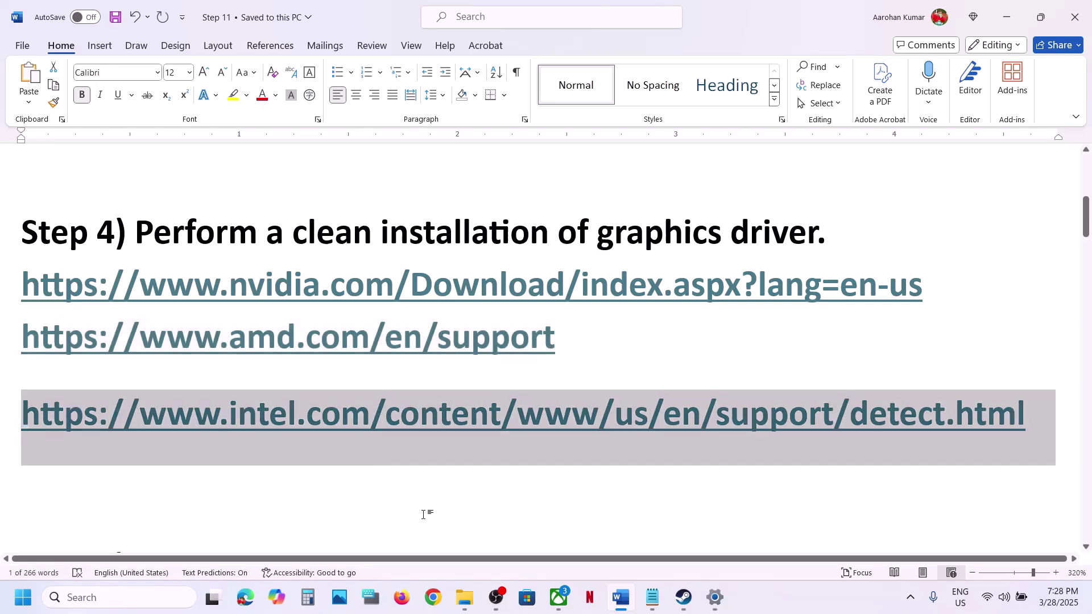
Step: Switch to Chrome, load the copied Intel link, and download the Intel Driver & Support Assistant installer
{"action": "key", "text": "alt+Tab"}
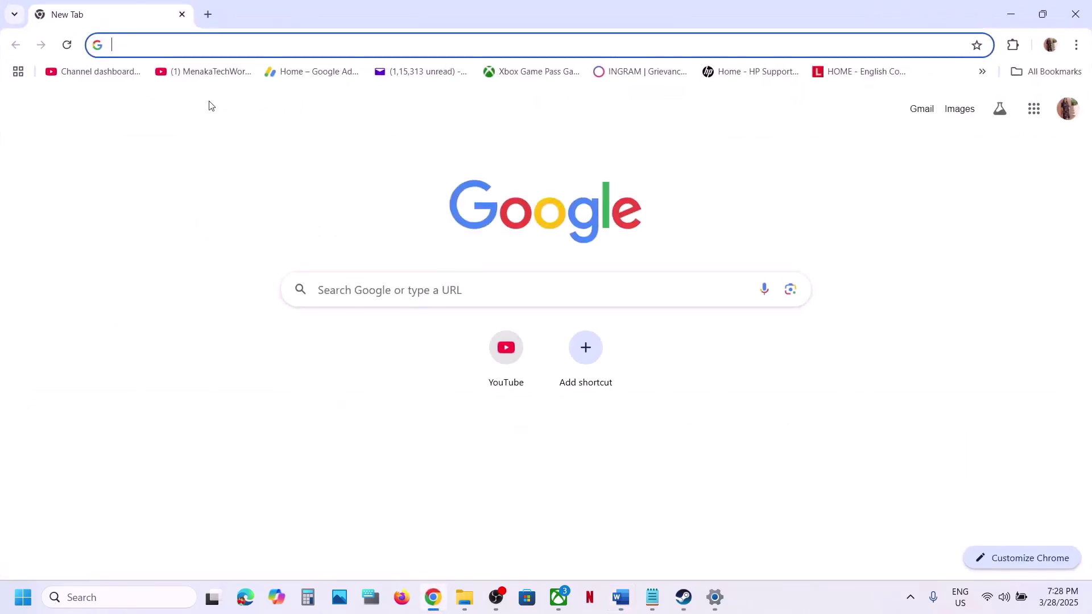
{"action": "key", "text": "ctrl+v"}
{"action": "key", "text": "Return"}
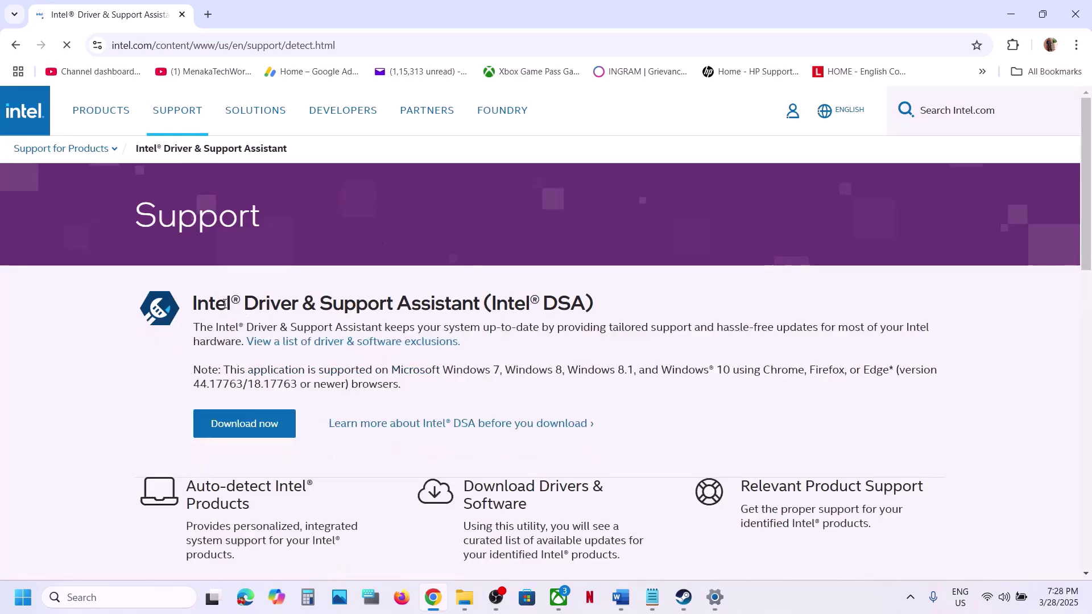
{"action": "left_click_drag", "start_coordinate": [227, 304], "coordinate": [496, 305]}
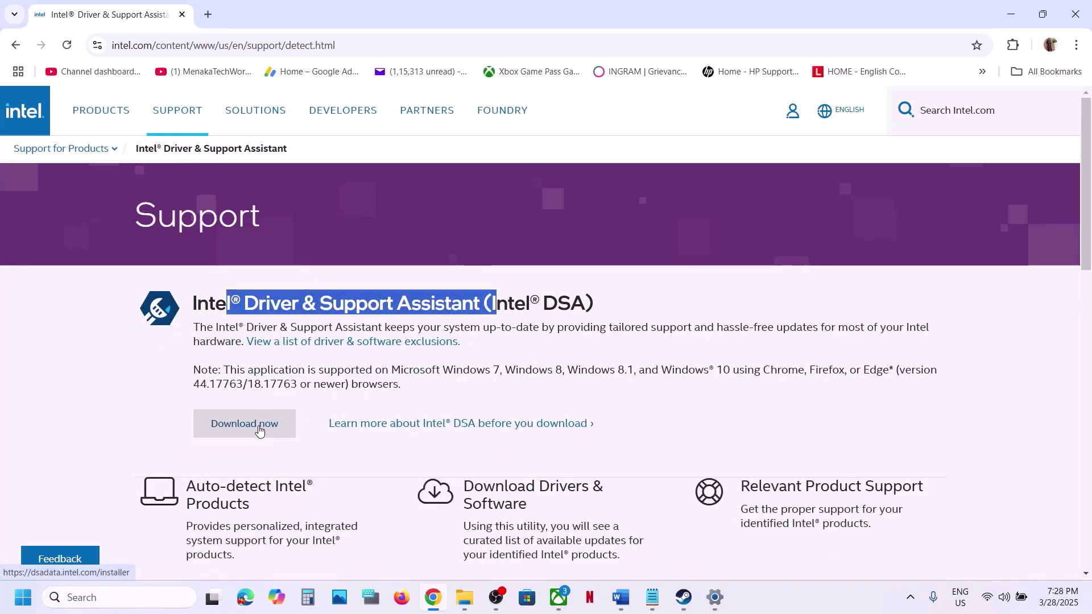
{"action": "left_click", "coordinate": [259, 430]}
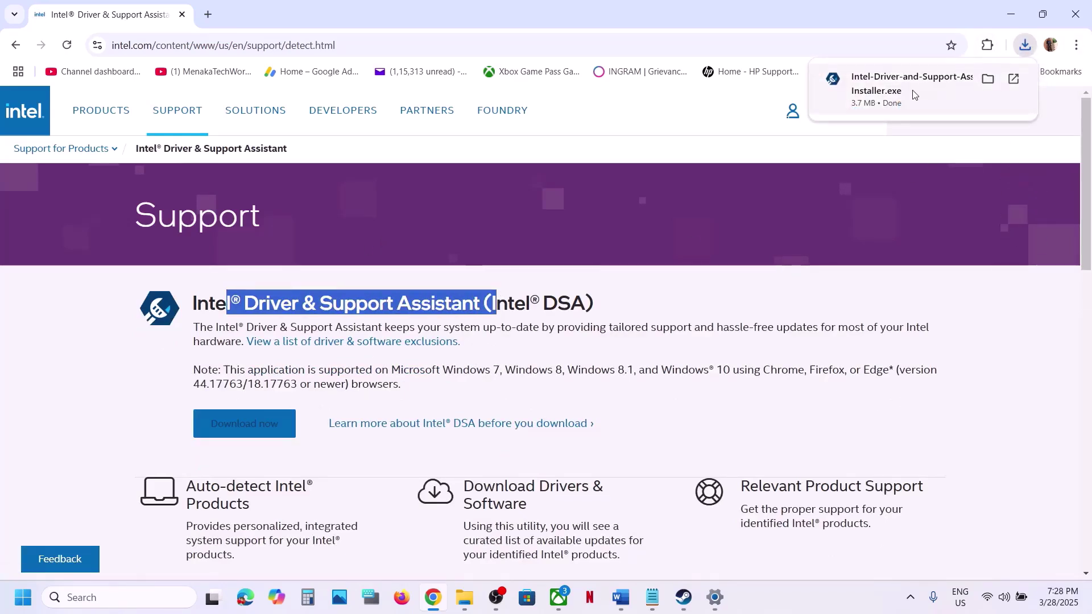
Step: Copy the name Intel Driver & Support Assistant from the page, search Windows for it, and open the app
{"action": "left_click", "coordinate": [194, 306]}
{"action": "left_click_drag", "start_coordinate": [193, 306], "coordinate": [483, 305]}
{"action": "key", "text": "ctrl+c"}
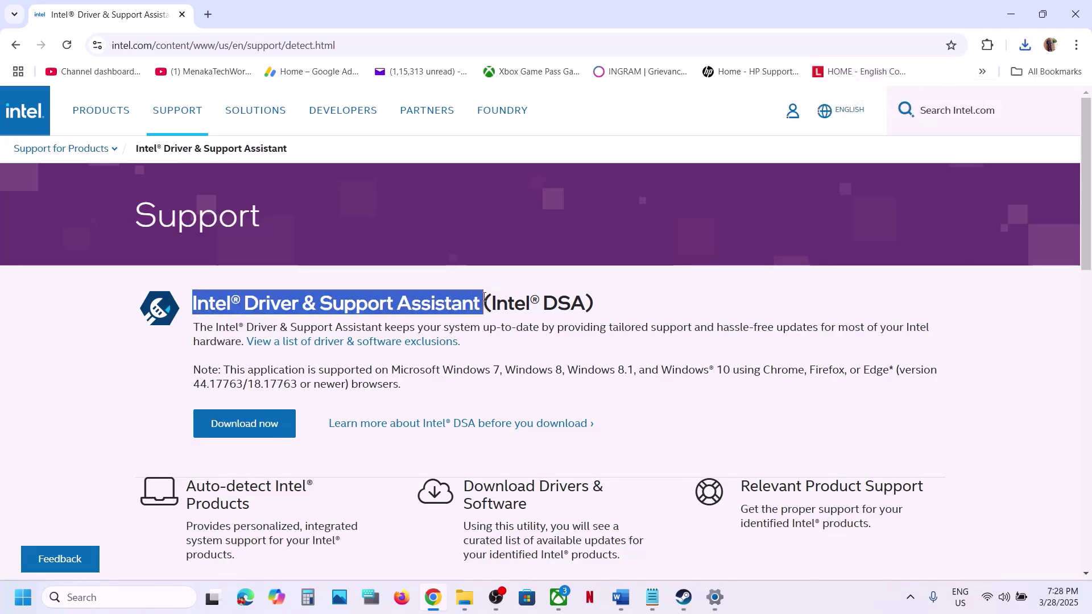
{"action": "left_click", "coordinate": [66, 608]}
{"action": "key", "text": "ctrl+v"}
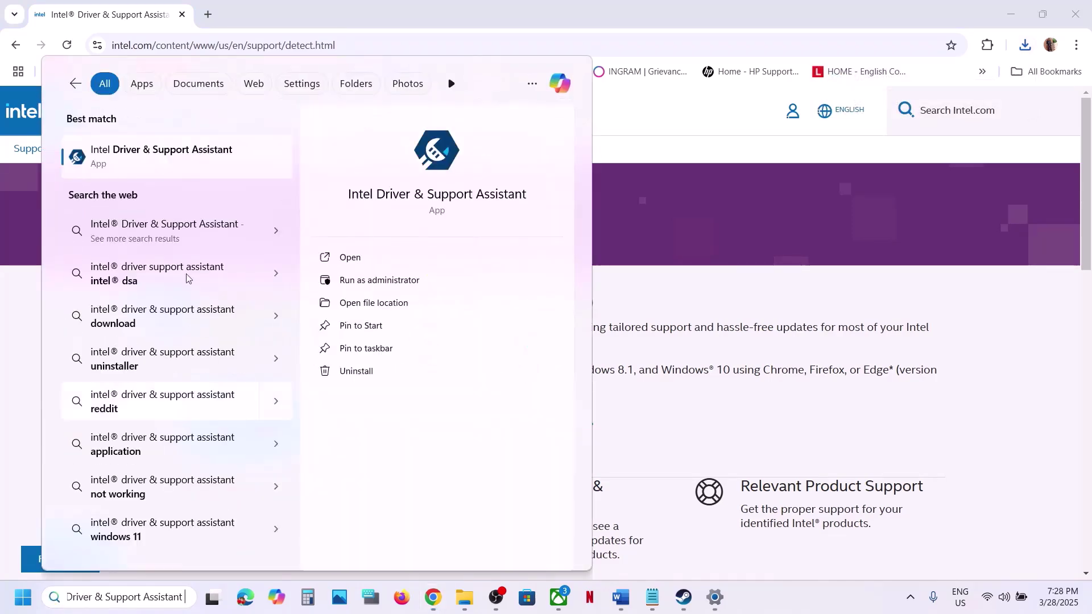
{"action": "left_click", "coordinate": [152, 166]}
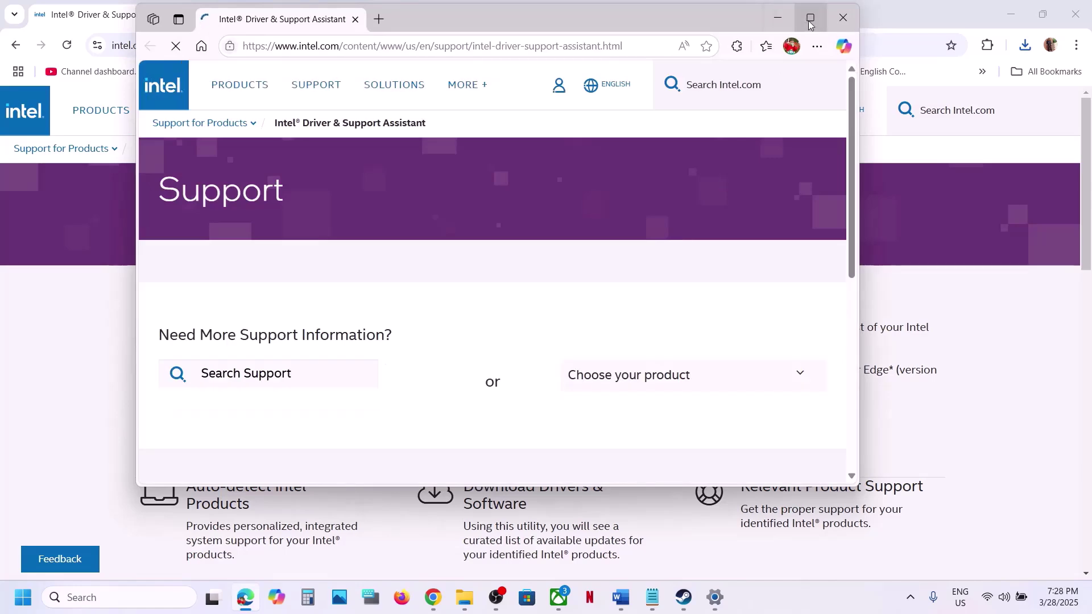
Step: Look over the assistant's support page in a maximized window, and close that browser window
{"action": "left_click", "coordinate": [811, 24]}
{"action": "scroll", "coordinate": [681, 309], "scroll_direction": "down", "scroll_amount": 2}
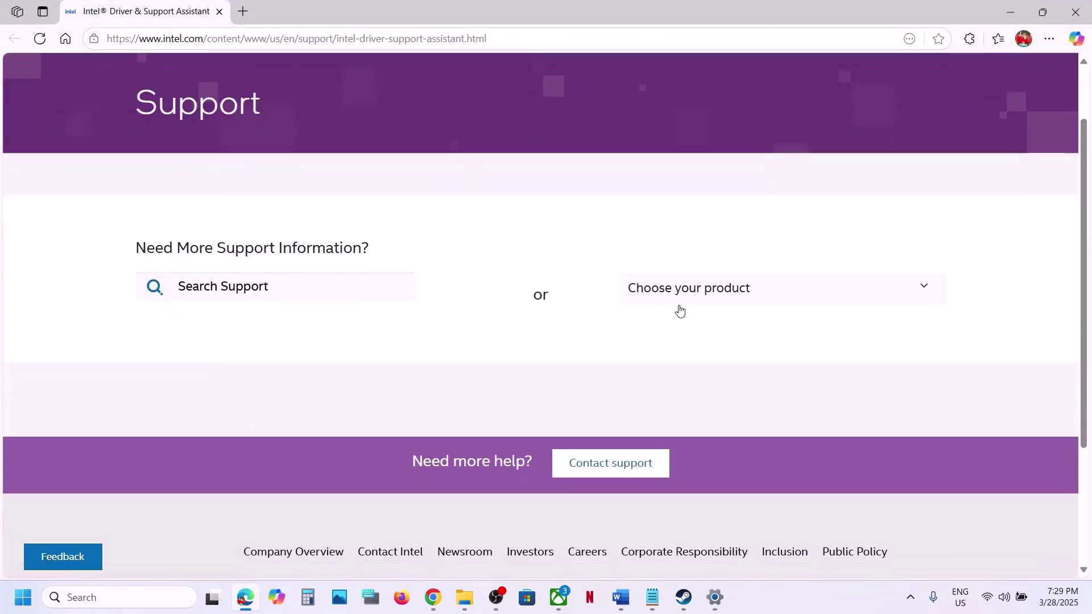
{"action": "scroll", "coordinate": [680, 309], "scroll_direction": "up", "scroll_amount": 2}
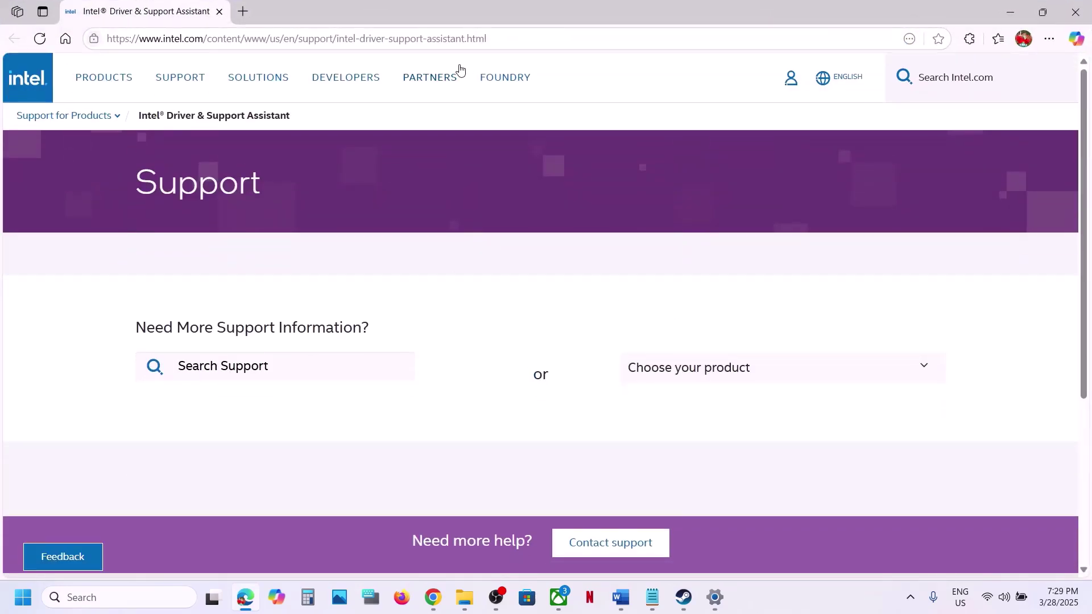
{"action": "left_click", "coordinate": [1075, 12]}
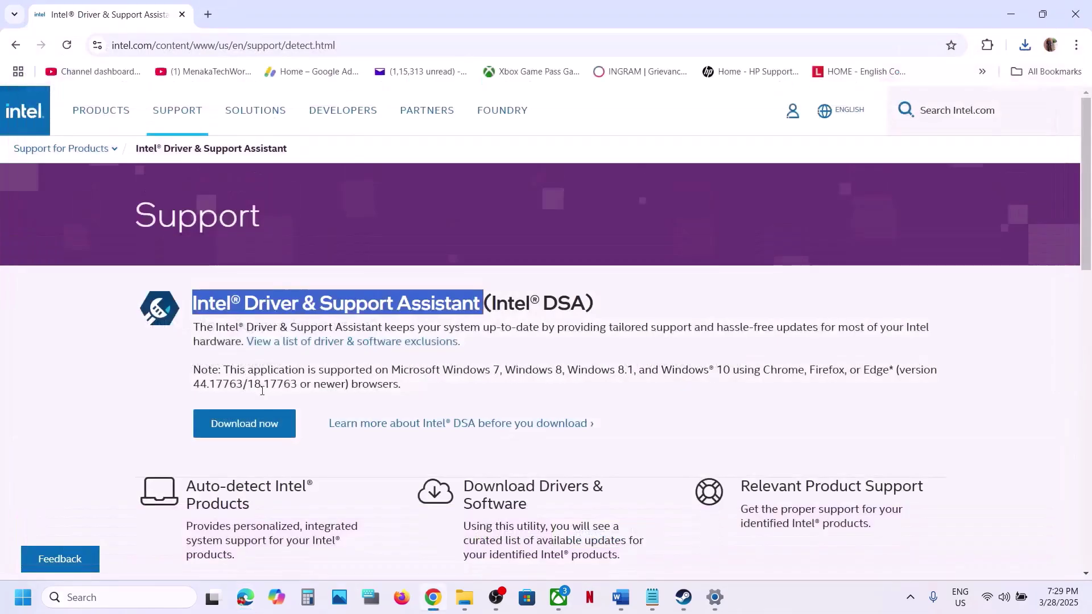
Step: Download and run the Intel Driver & Support Assistant installer, accept the license terms, and install the software
{"action": "left_click", "coordinate": [241, 425]}
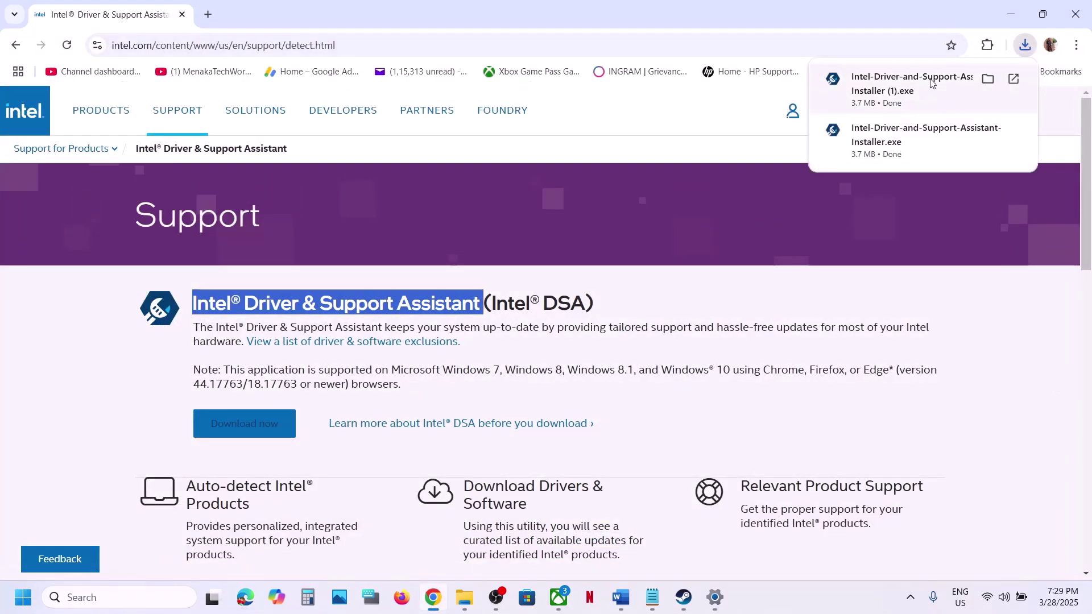
{"action": "left_click", "coordinate": [859, 89]}
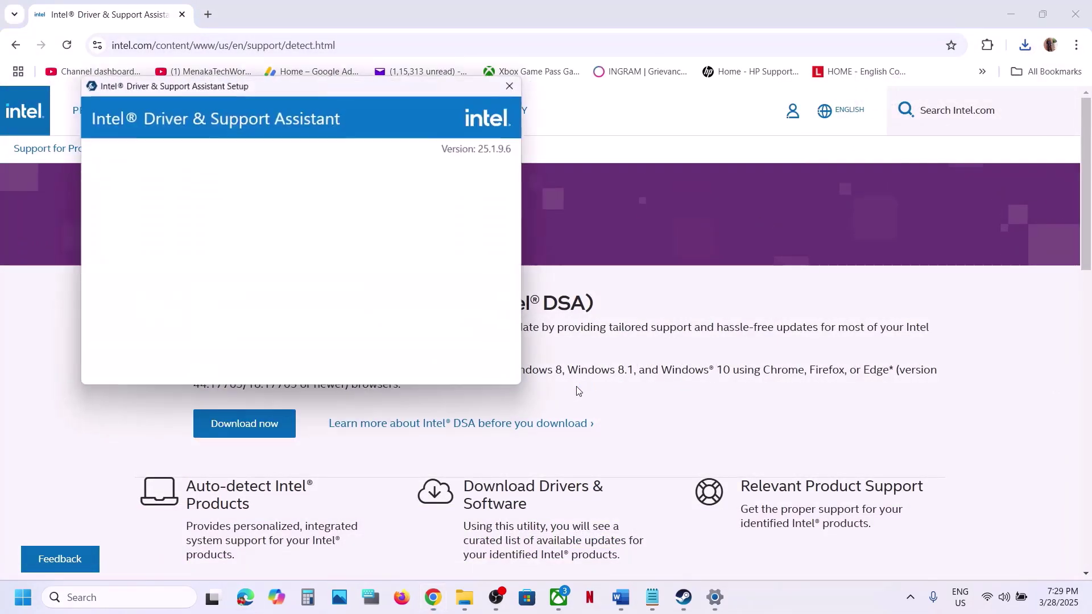
{"action": "left_click", "coordinate": [199, 365]}
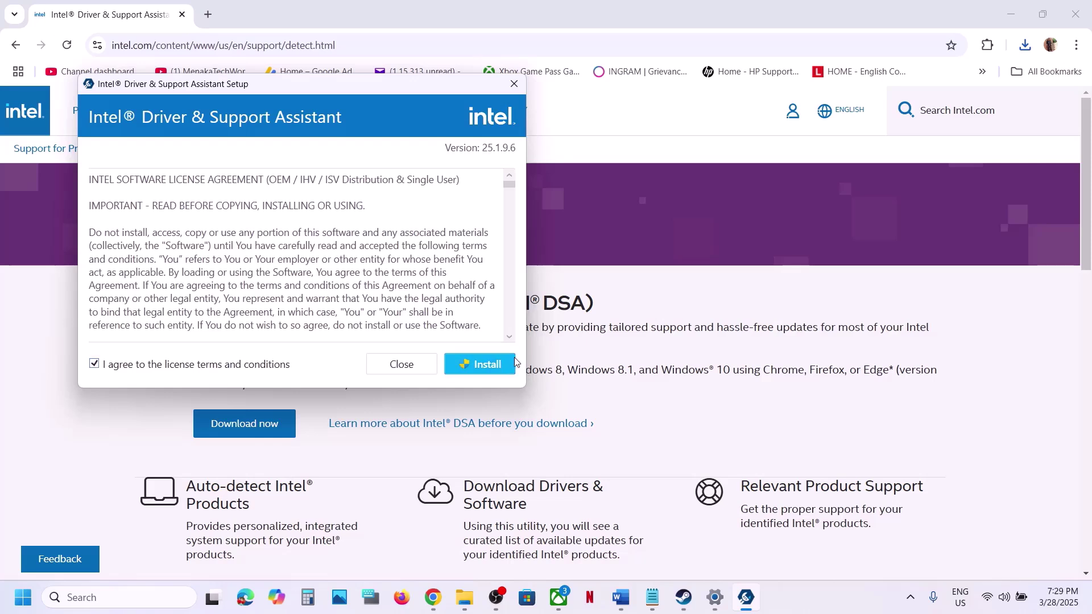
{"action": "left_click", "coordinate": [497, 367]}
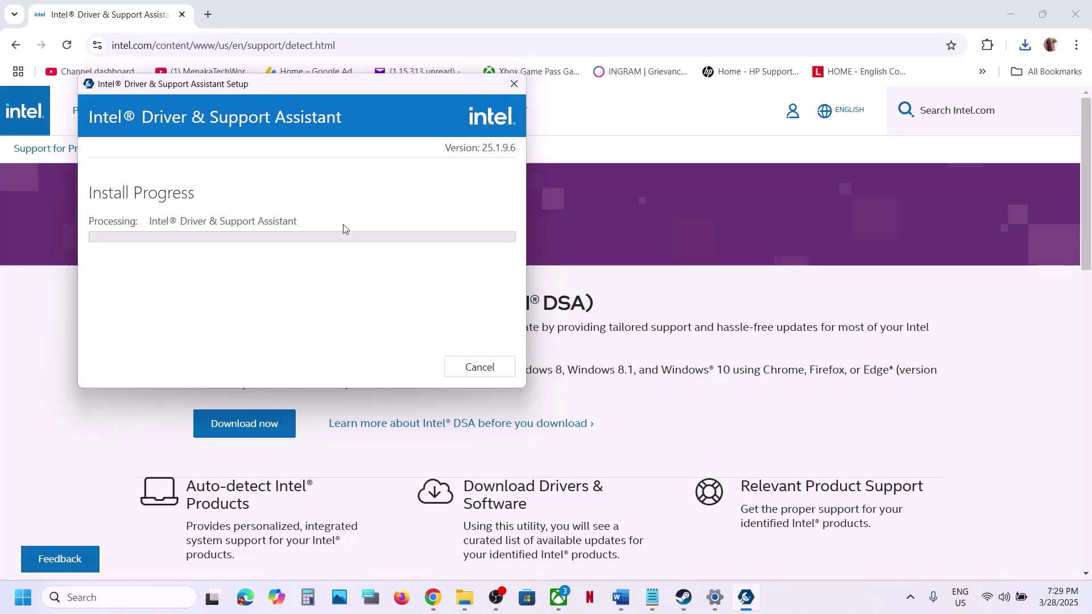
{"action": "left_click", "coordinate": [800, 595]}
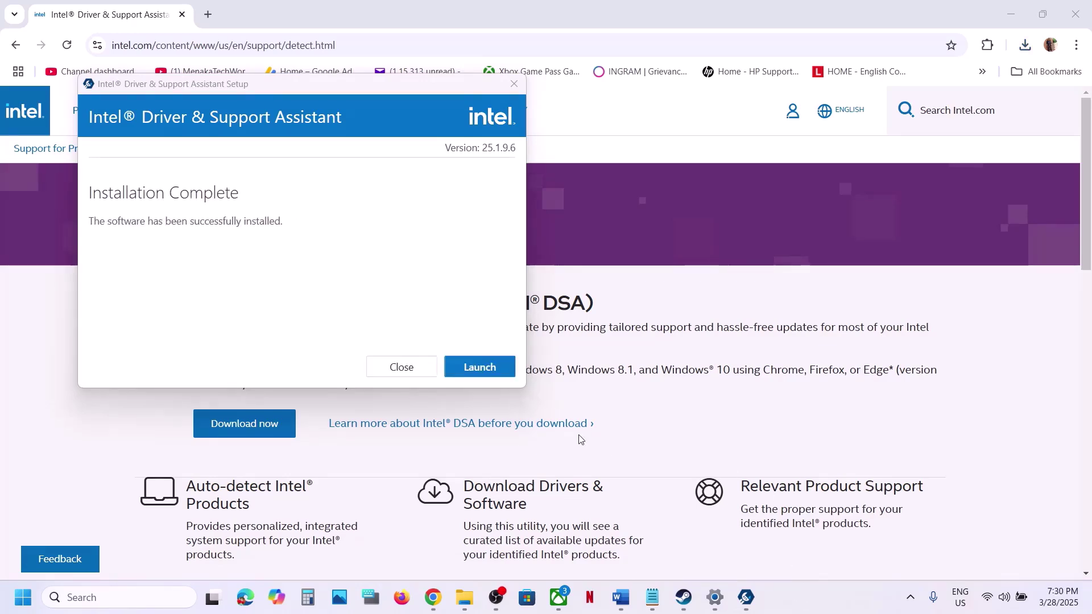
Step: Launch the Intel Driver & Support Assistant and download the Intel Arc & Iris Xe Graphics - Windows update
{"action": "left_click", "coordinate": [481, 367]}
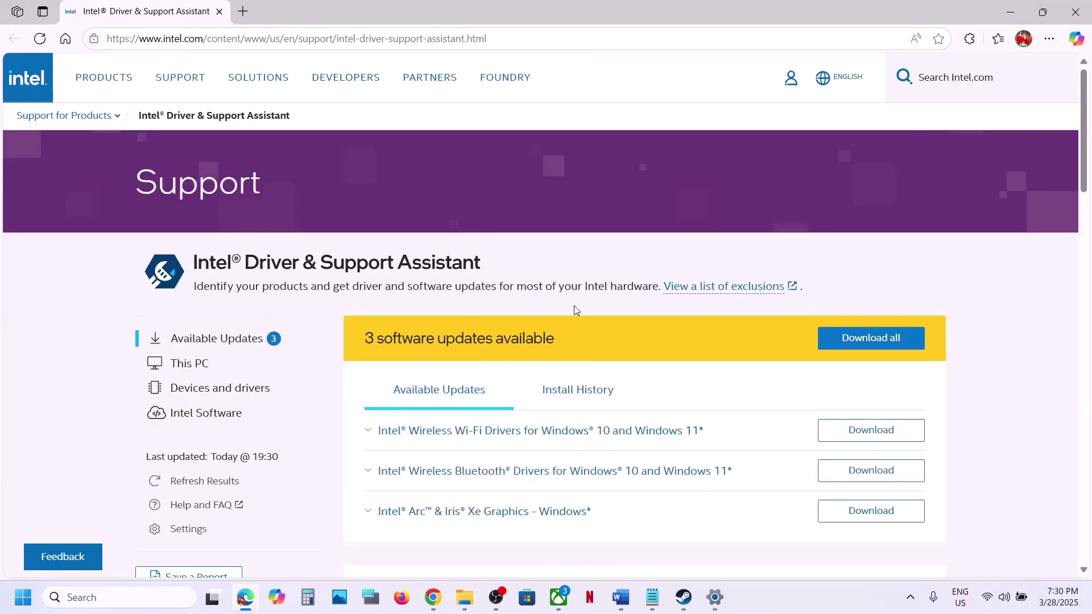
{"action": "scroll", "coordinate": [558, 319], "scroll_direction": "down", "scroll_amount": 2}
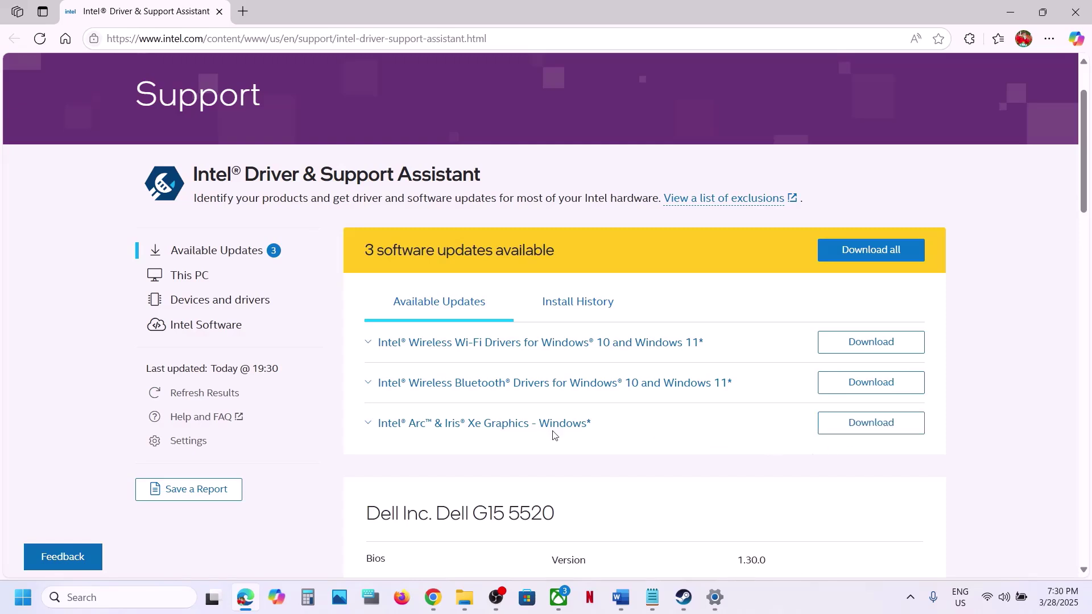
{"action": "left_click", "coordinate": [868, 436]}
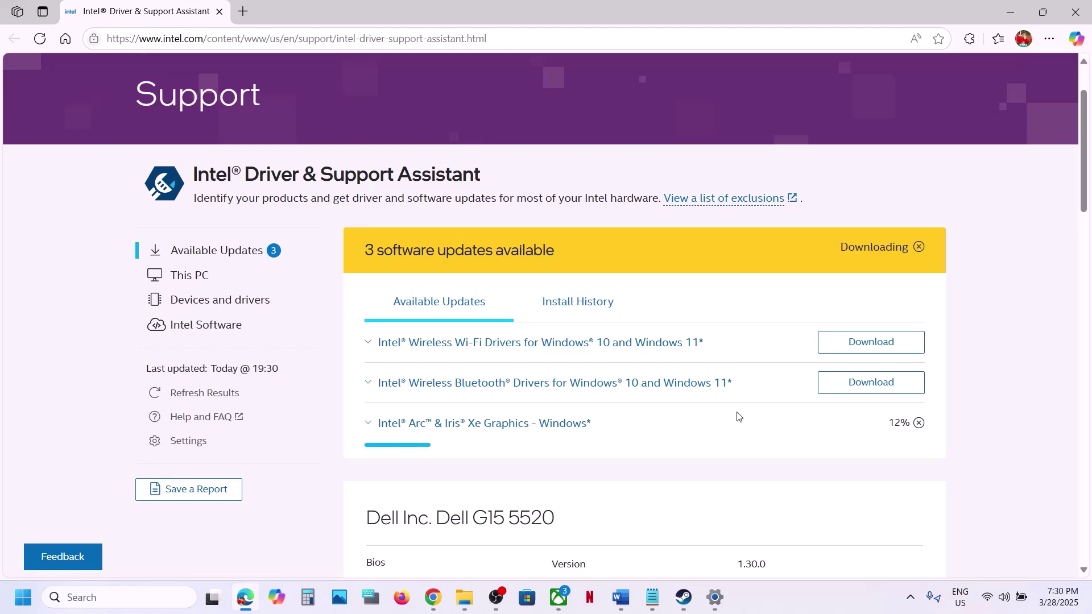
Step: Bring up the Windows power options, and switch to the inZOI library page in Steam
{"action": "left_click", "coordinate": [23, 597]}
{"action": "left_click", "coordinate": [417, 546]}
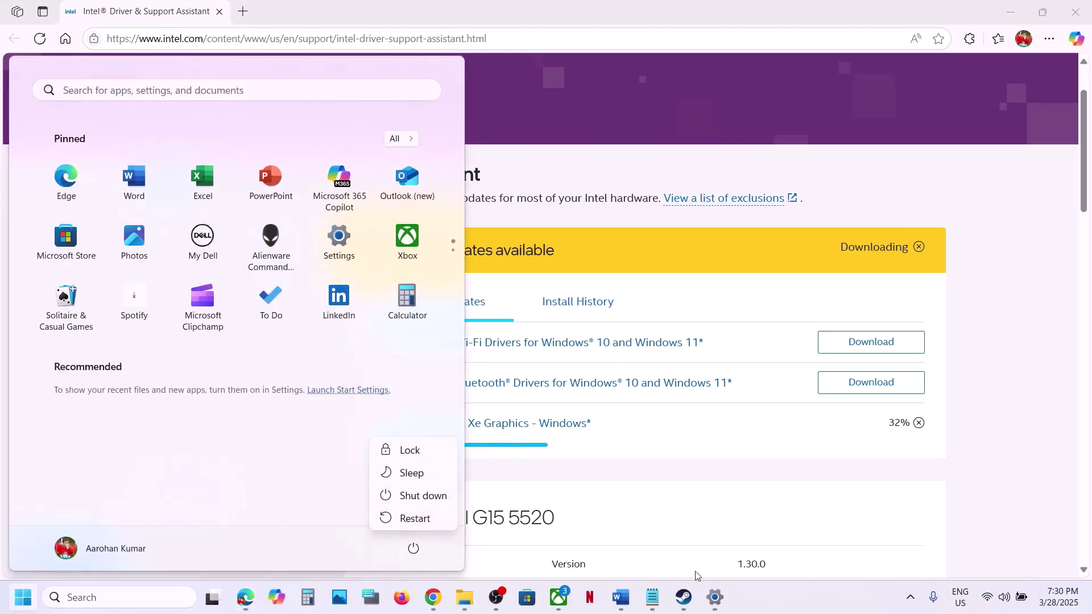
{"action": "left_click", "coordinate": [683, 599]}
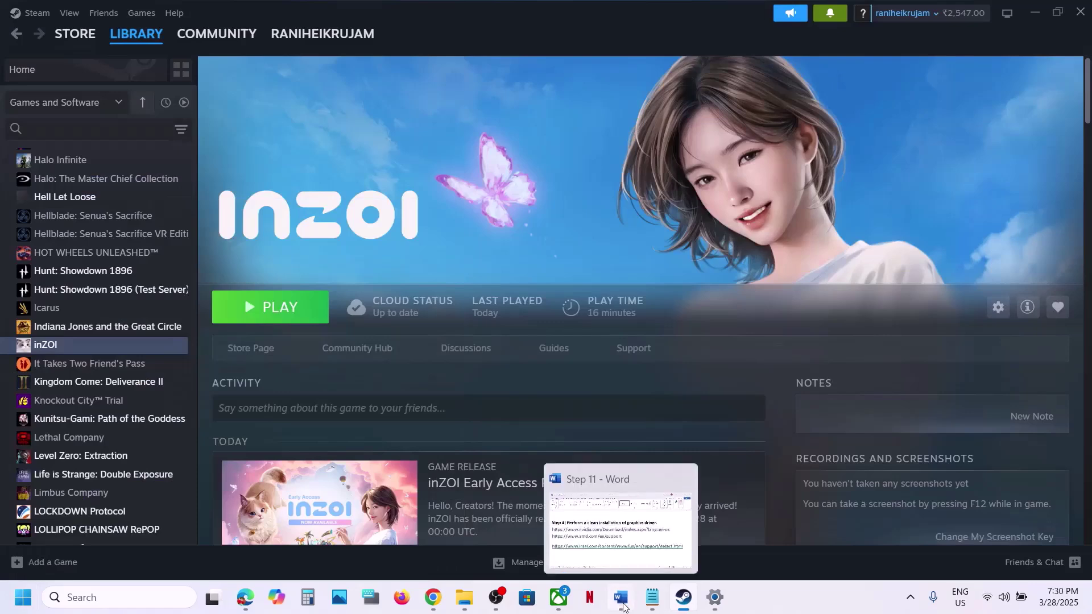
Step: Read Step 5 about running the game on dedicated graphics in the Word document, and return to Steam
{"action": "left_click", "coordinate": [621, 598]}
{"action": "scroll", "coordinate": [356, 345], "scroll_direction": "down", "scroll_amount": 3}
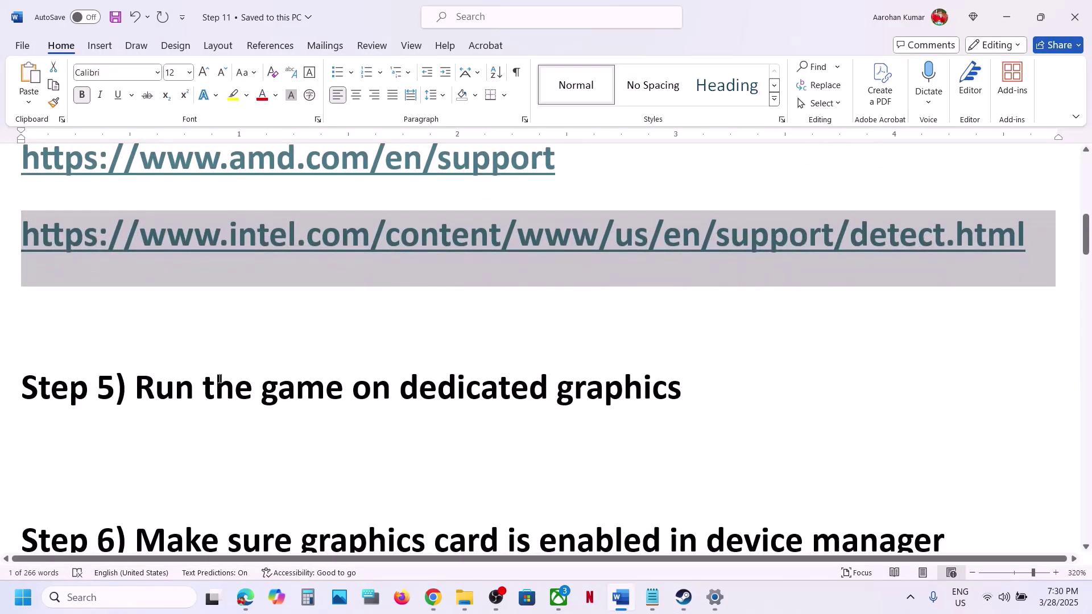
{"action": "left_click_drag", "start_coordinate": [204, 390], "coordinate": [545, 382]}
{"action": "left_click", "coordinate": [534, 388]}
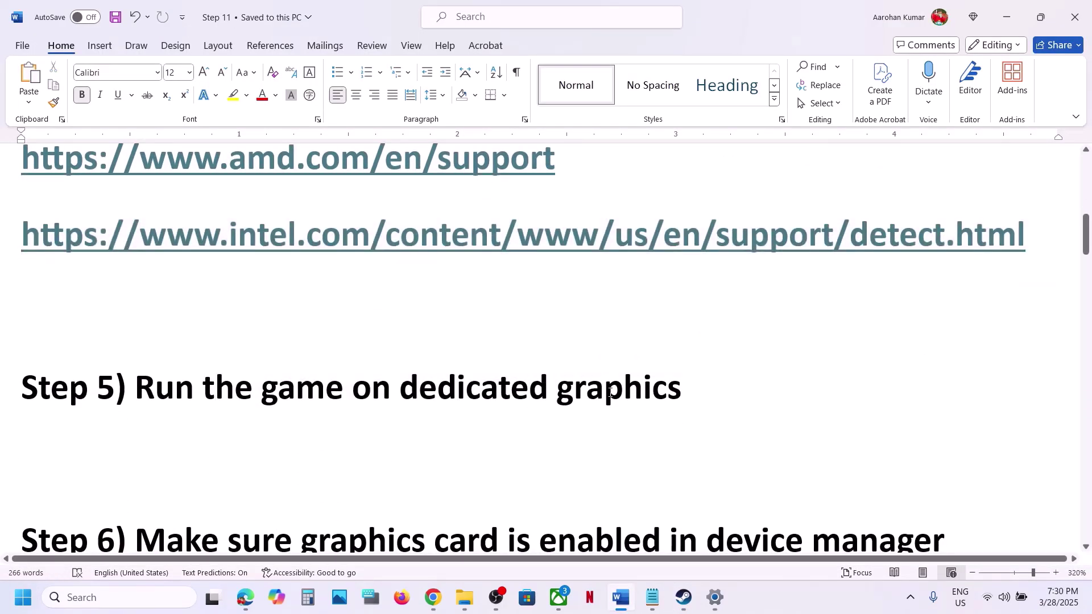
{"action": "double_click", "coordinate": [610, 393]}
{"action": "left_click", "coordinate": [1004, 22]}
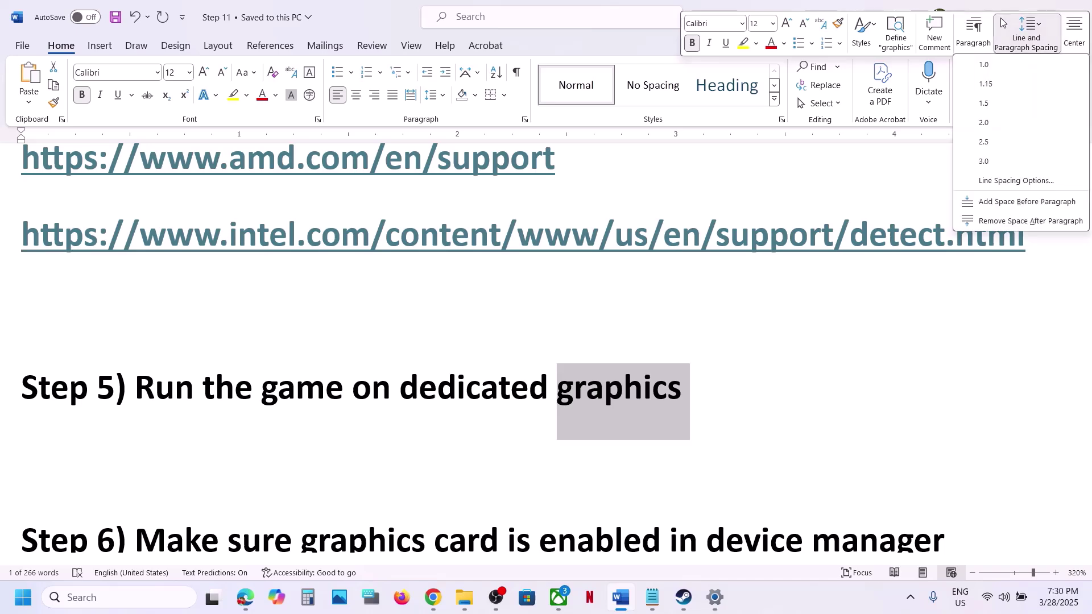
{"action": "key", "text": "alt+Tab"}
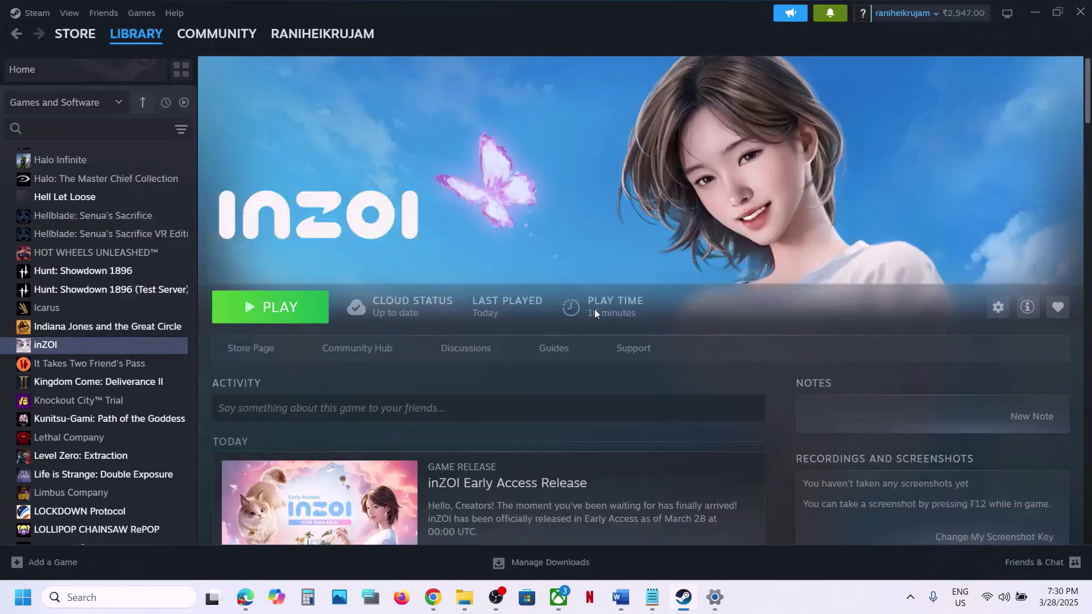
Step: Search Windows for "graphics" and open the Graphics settings page
{"action": "left_click", "coordinate": [143, 601]}
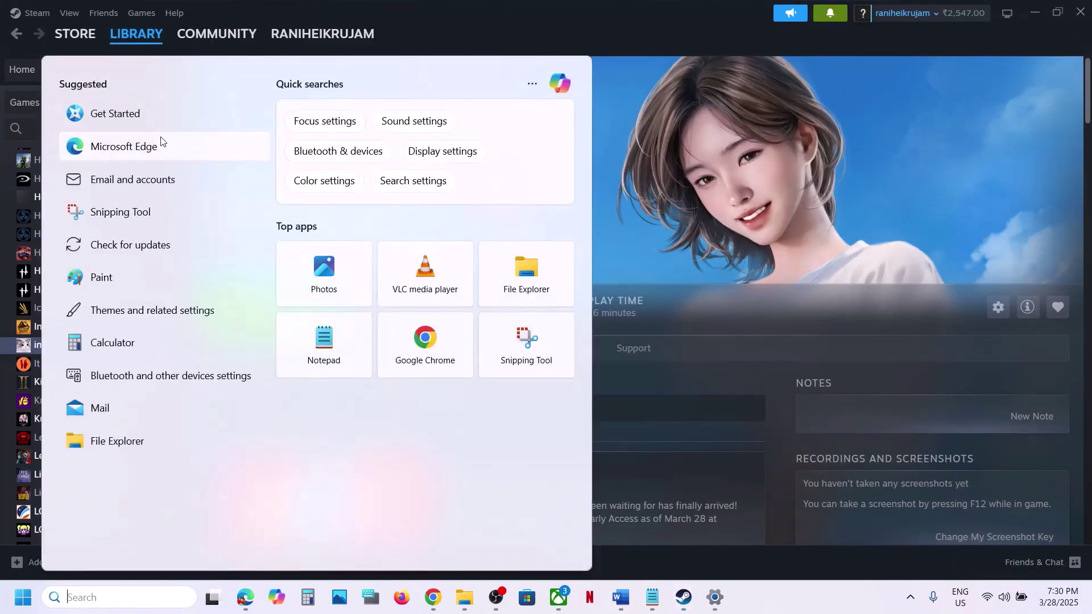
{"action": "type", "text": "graphics"}
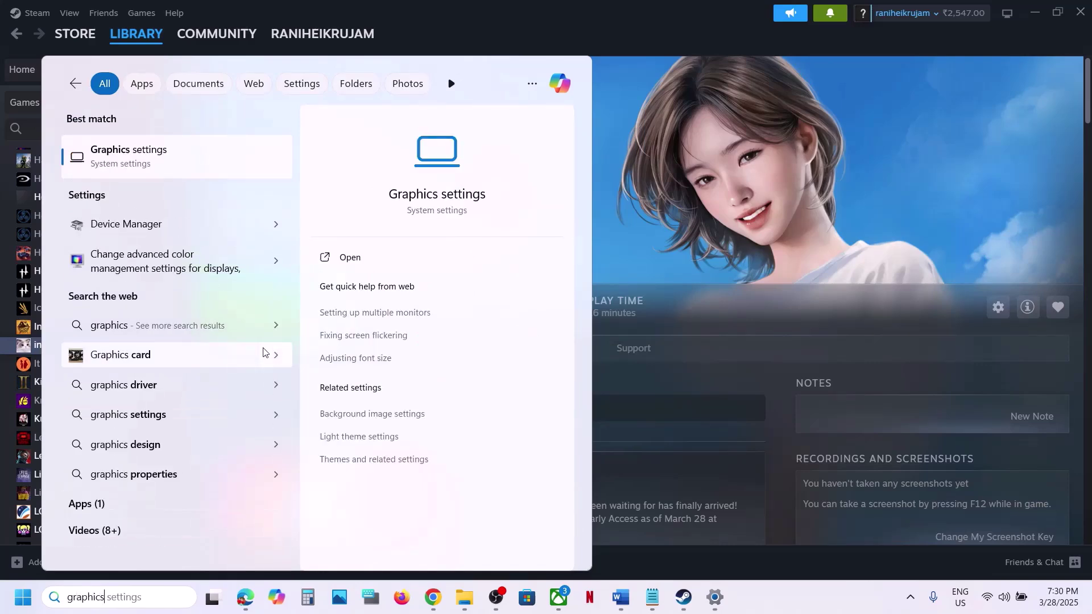
{"action": "left_click", "coordinate": [174, 163]}
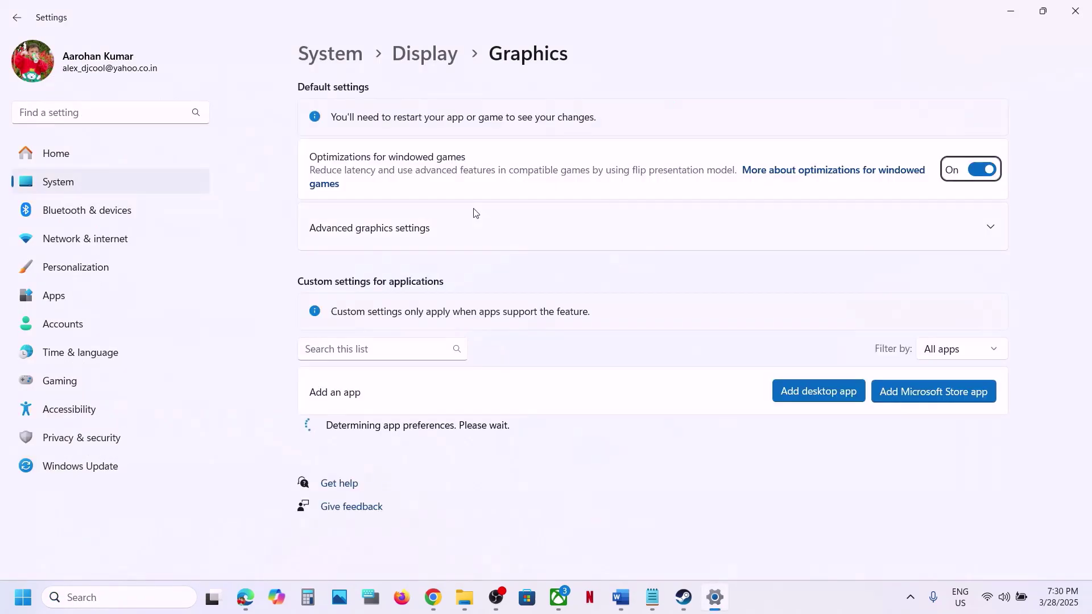
Step: Add the inZOI application from C:\Program Files (x86)\Steam\steamapps\common\inZOI as a desktop app in the custom graphics settings
{"action": "left_click", "coordinate": [817, 391]}
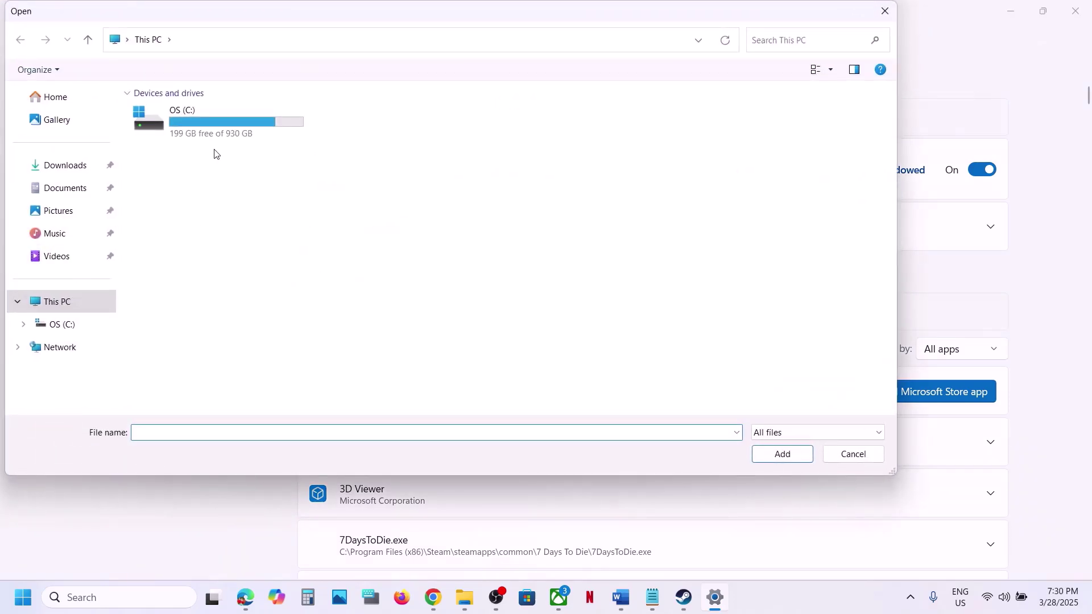
{"action": "double_click", "coordinate": [200, 134]}
{"action": "scroll", "coordinate": [307, 313], "scroll_direction": "down", "scroll_amount": 3}
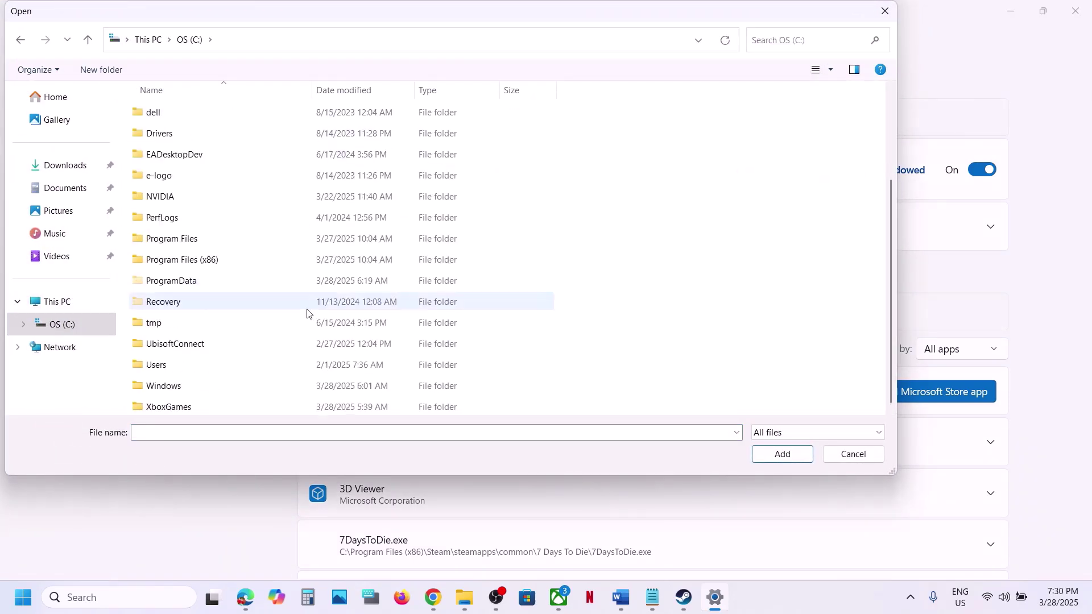
{"action": "double_click", "coordinate": [222, 265]}
{"action": "scroll", "coordinate": [214, 265], "scroll_direction": "down", "scroll_amount": 10}
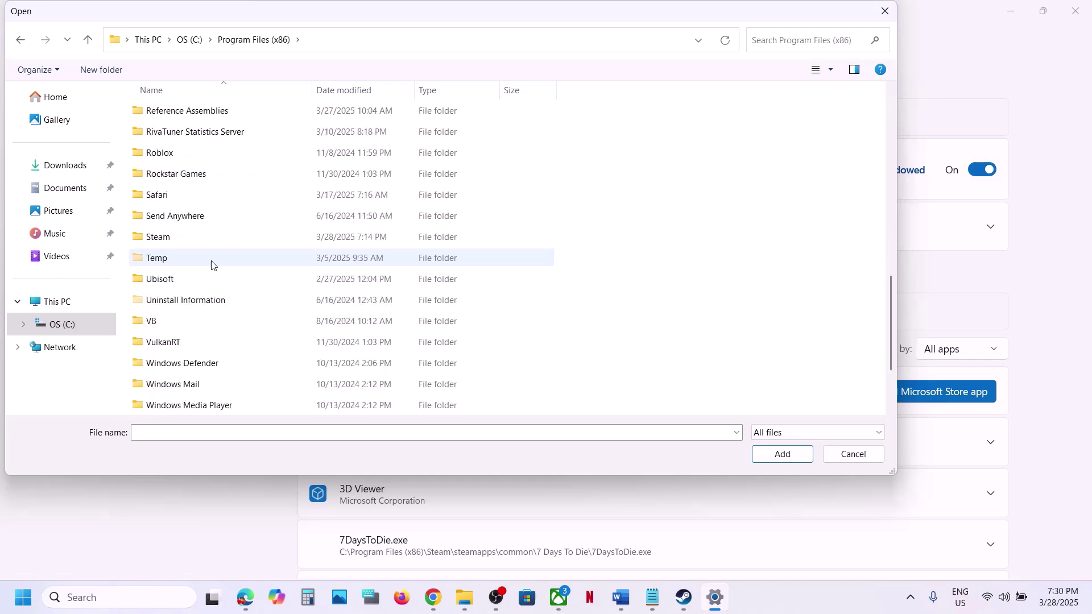
{"action": "double_click", "coordinate": [180, 237]}
{"action": "scroll", "coordinate": [246, 258], "scroll_direction": "down", "scroll_amount": 4}
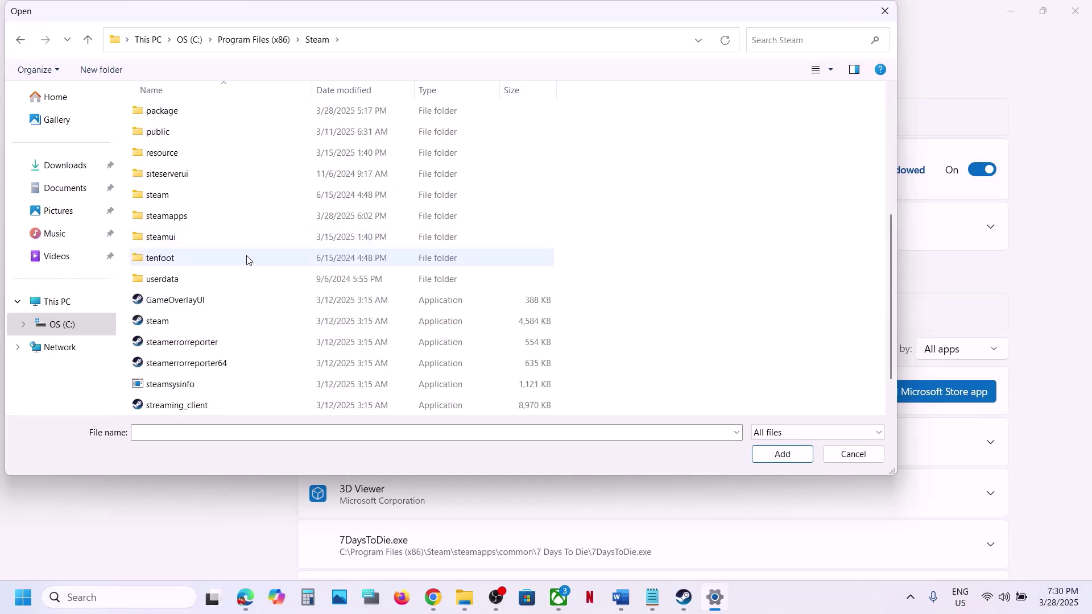
{"action": "double_click", "coordinate": [180, 216]}
{"action": "double_click", "coordinate": [162, 113]}
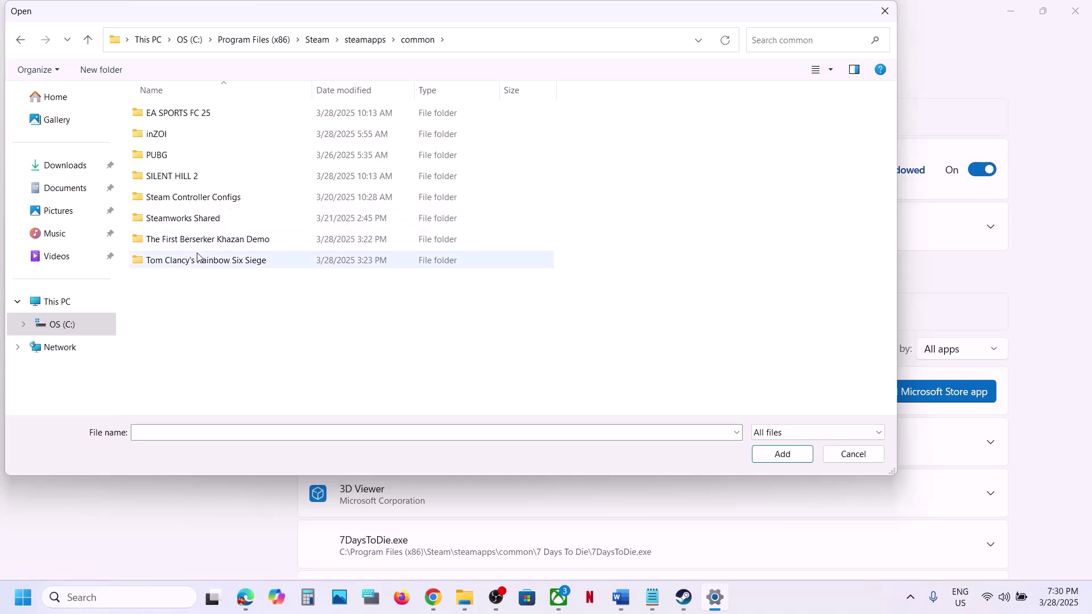
{"action": "double_click", "coordinate": [172, 135]}
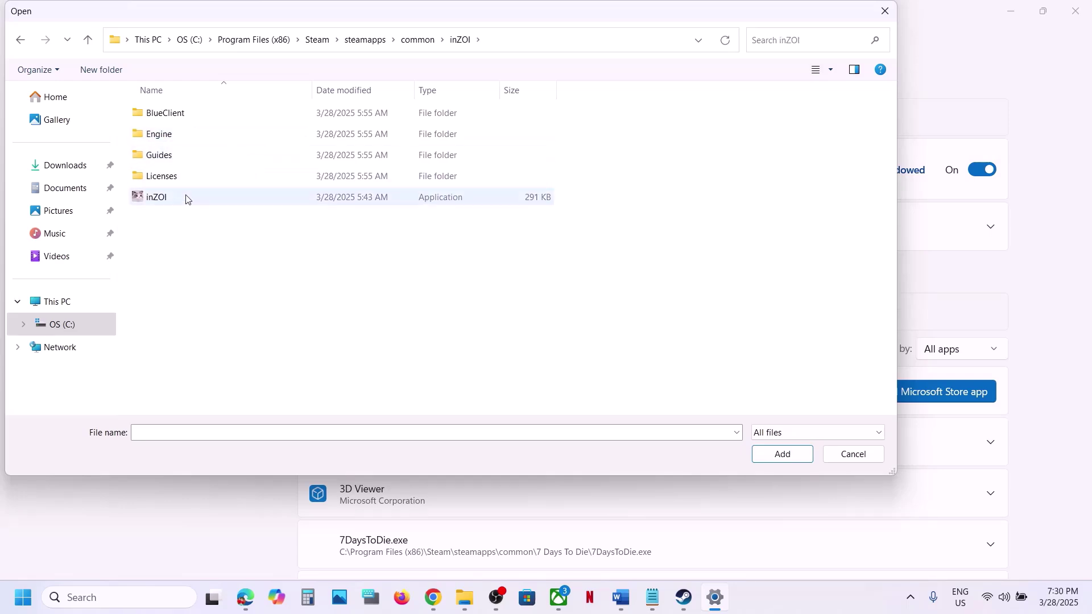
{"action": "left_click", "coordinate": [164, 203]}
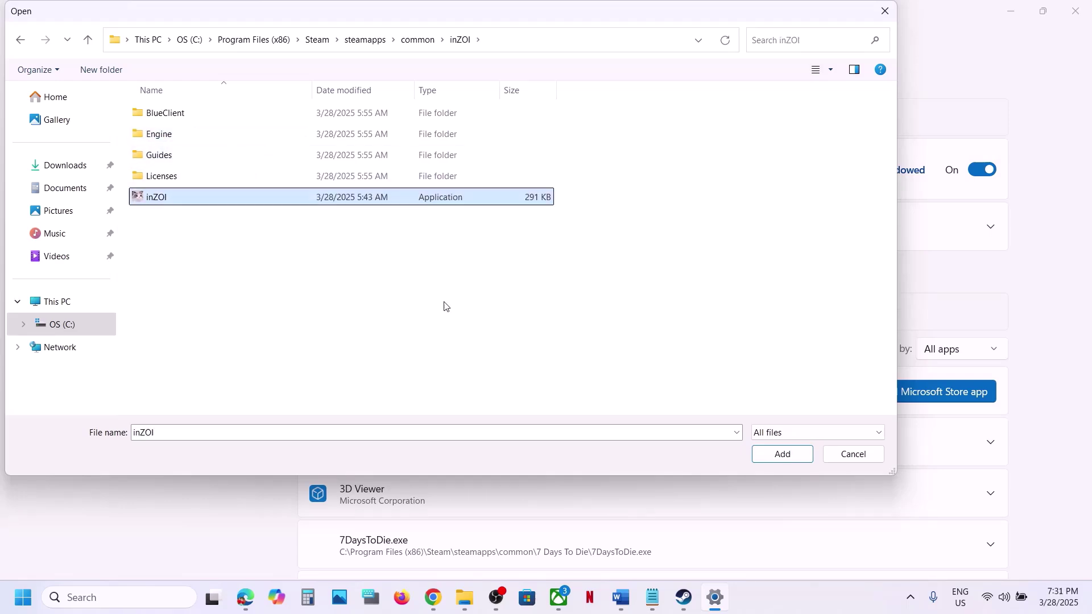
{"action": "left_click", "coordinate": [783, 455]}
Step: Set the GPU preference of the BootstrapPackagedGame entry for inZOI.exe to High Performance (NVIDIA GeForce RTX 3050 Laptop GPU)
{"action": "scroll", "coordinate": [586, 459], "scroll_direction": "down", "scroll_amount": 10}
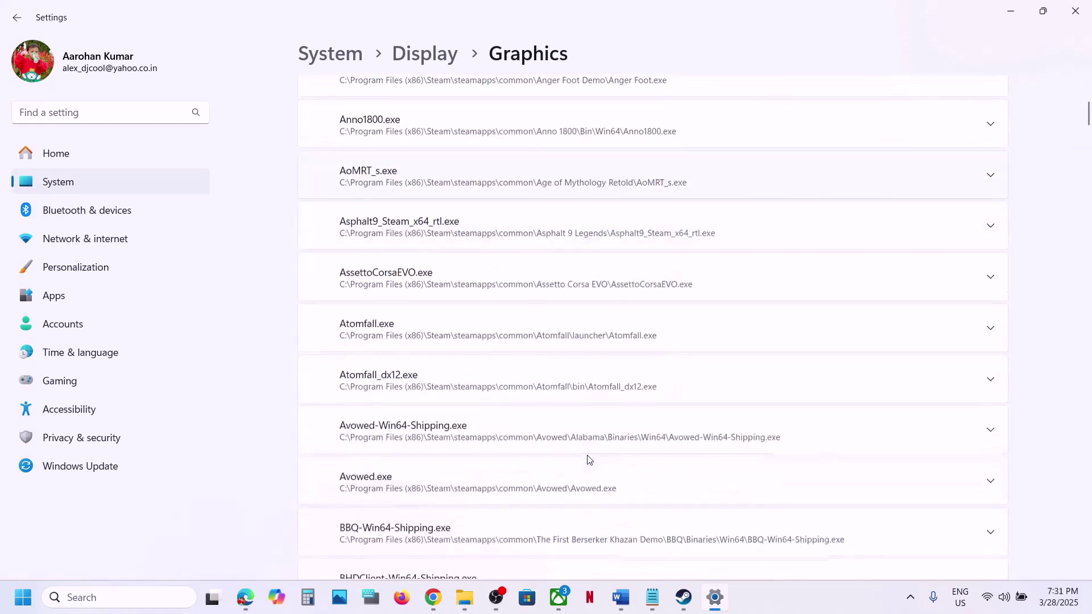
{"action": "scroll", "coordinate": [588, 459], "scroll_direction": "down", "scroll_amount": 7}
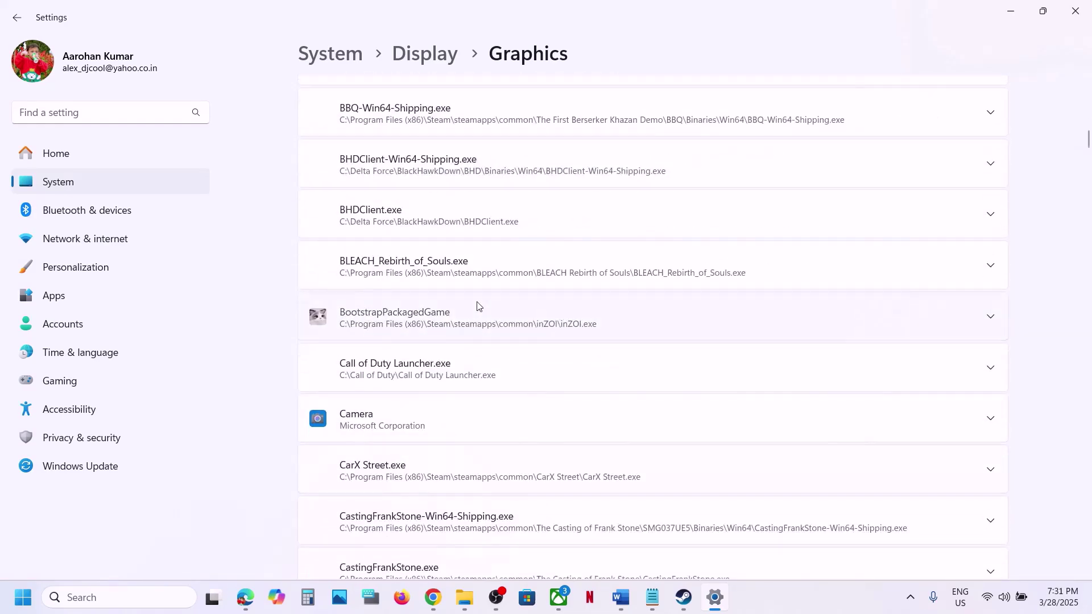
{"action": "left_click", "coordinate": [477, 306]}
{"action": "left_click", "coordinate": [917, 364]}
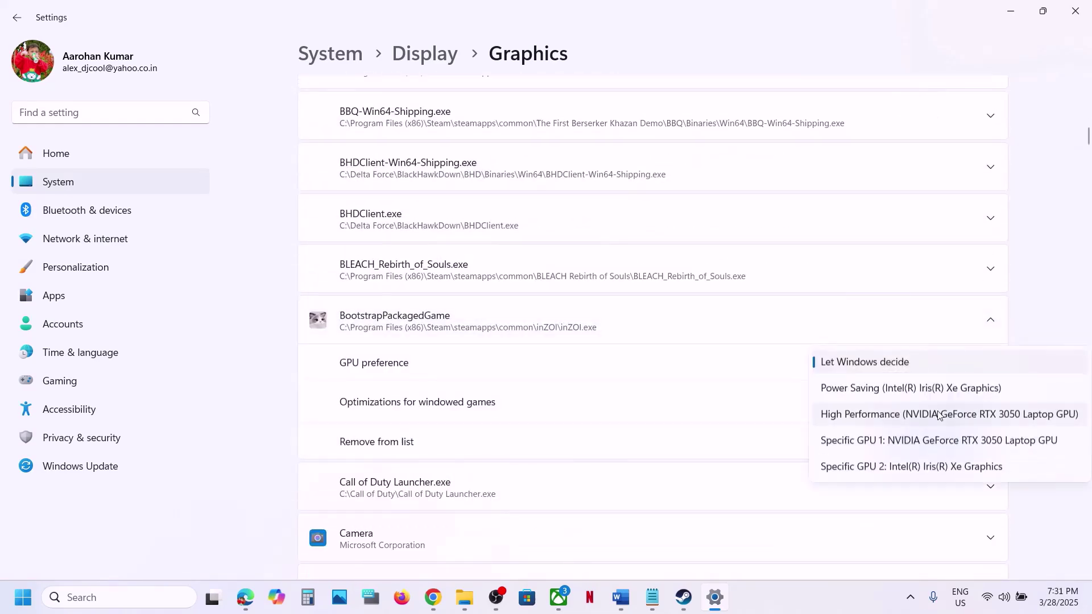
{"action": "left_click", "coordinate": [895, 420]}
Step: Add inZOI-Win64-Shipping from the game's BlueClient\Binaries\Win64 folder as another desktop app in the custom graphics settings
{"action": "scroll", "coordinate": [712, 212], "scroll_direction": "up", "scroll_amount": 5}
{"action": "scroll", "coordinate": [846, 208], "scroll_direction": "up", "scroll_amount": 5}
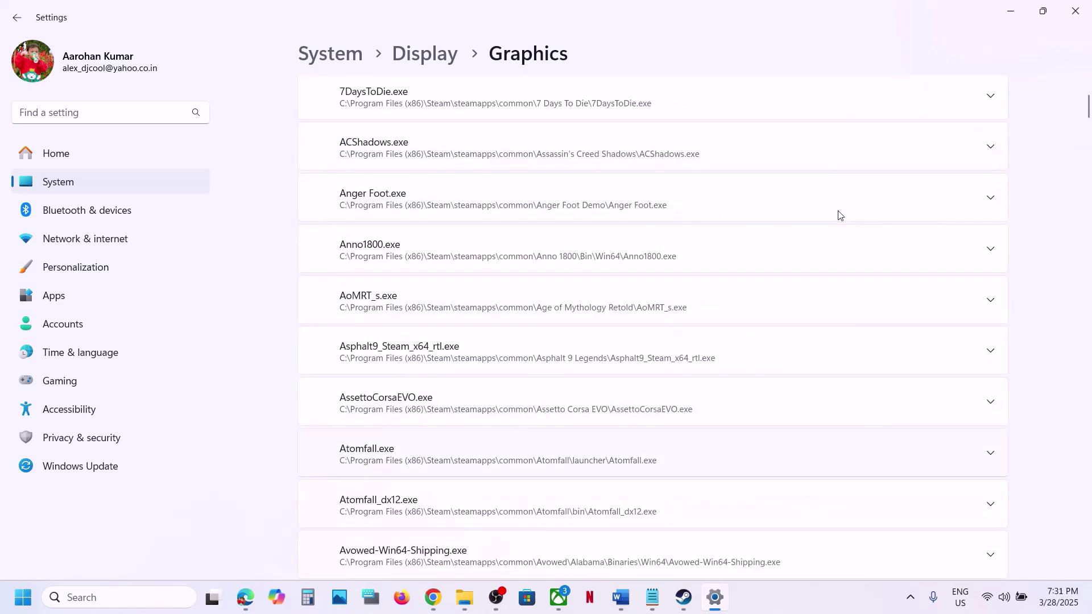
{"action": "scroll", "coordinate": [921, 186], "scroll_direction": "up", "scroll_amount": 6}
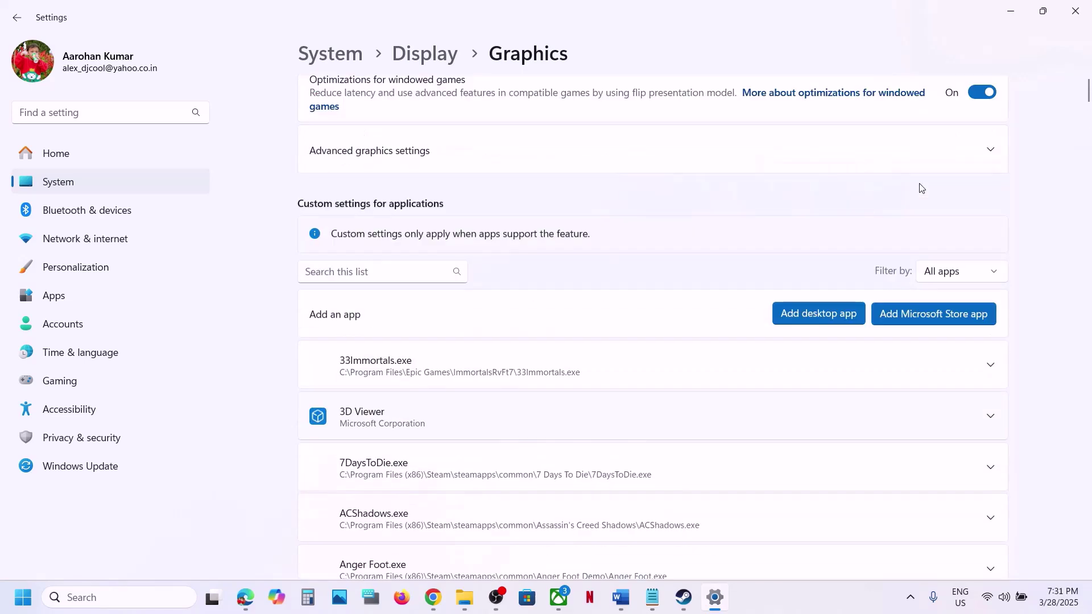
{"action": "left_click", "coordinate": [812, 316]}
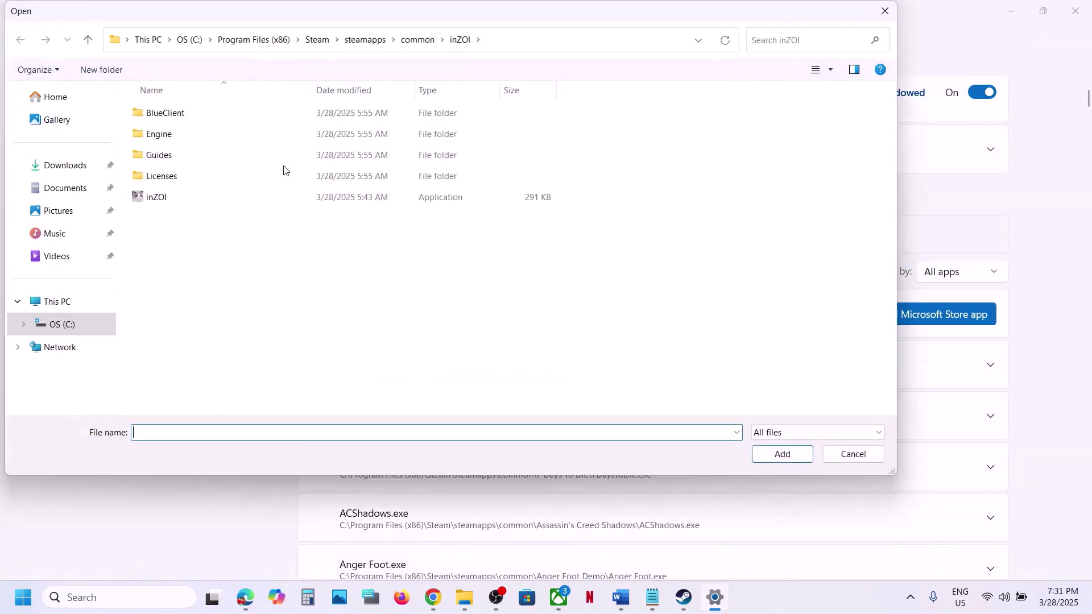
{"action": "double_click", "coordinate": [164, 117]}
{"action": "double_click", "coordinate": [164, 119]}
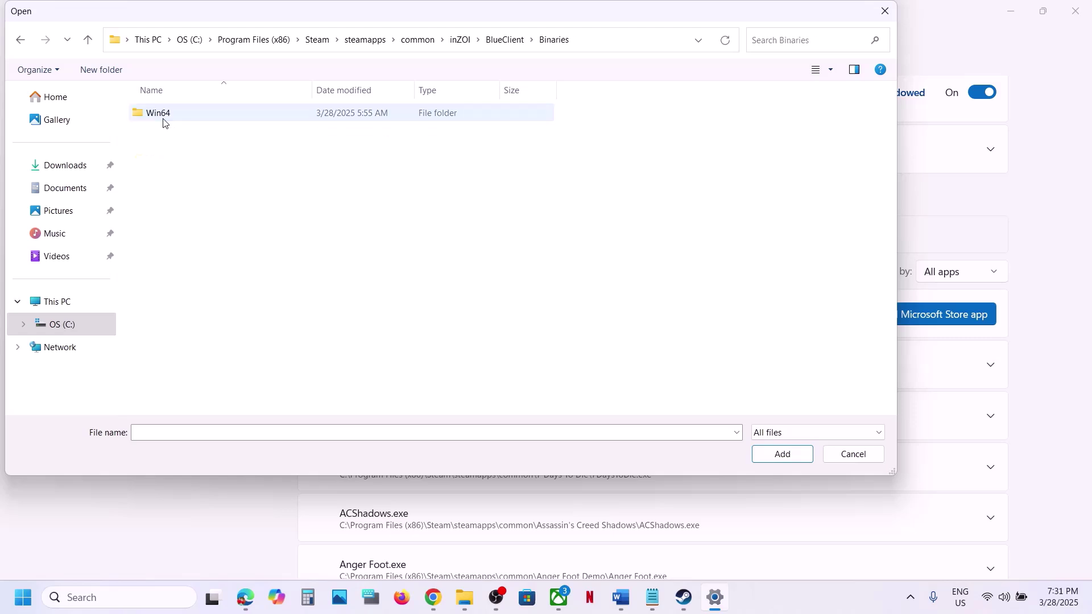
{"action": "double_click", "coordinate": [163, 117]}
{"action": "left_click", "coordinate": [193, 135]}
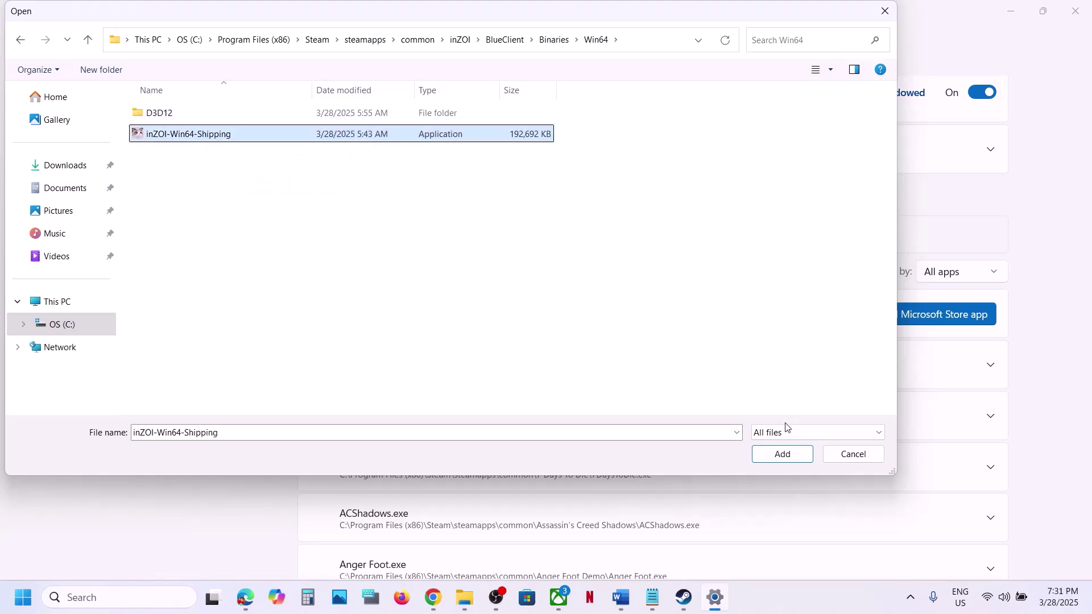
{"action": "left_click", "coordinate": [782, 454]}
Step: Set the GPU preference of the inZOI-Win64-Shipping.exe entry to High Performance (NVIDIA GeForce RTX 3050 Laptop GPU), and close Settings
{"action": "scroll", "coordinate": [489, 419], "scroll_direction": "down", "scroll_amount": 8}
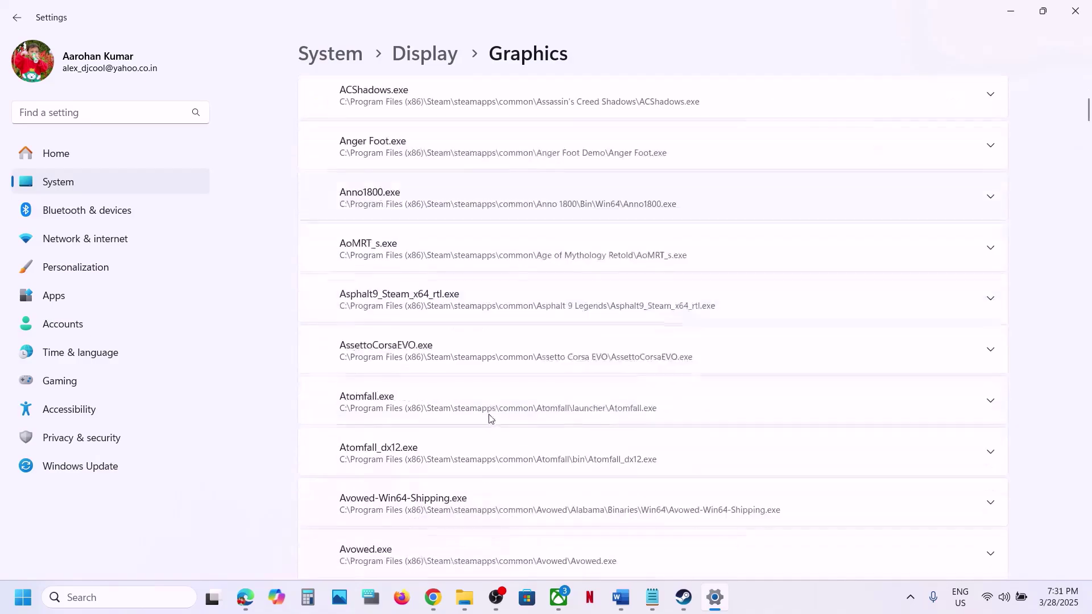
{"action": "scroll", "coordinate": [489, 419], "scroll_direction": "down", "scroll_amount": 20}
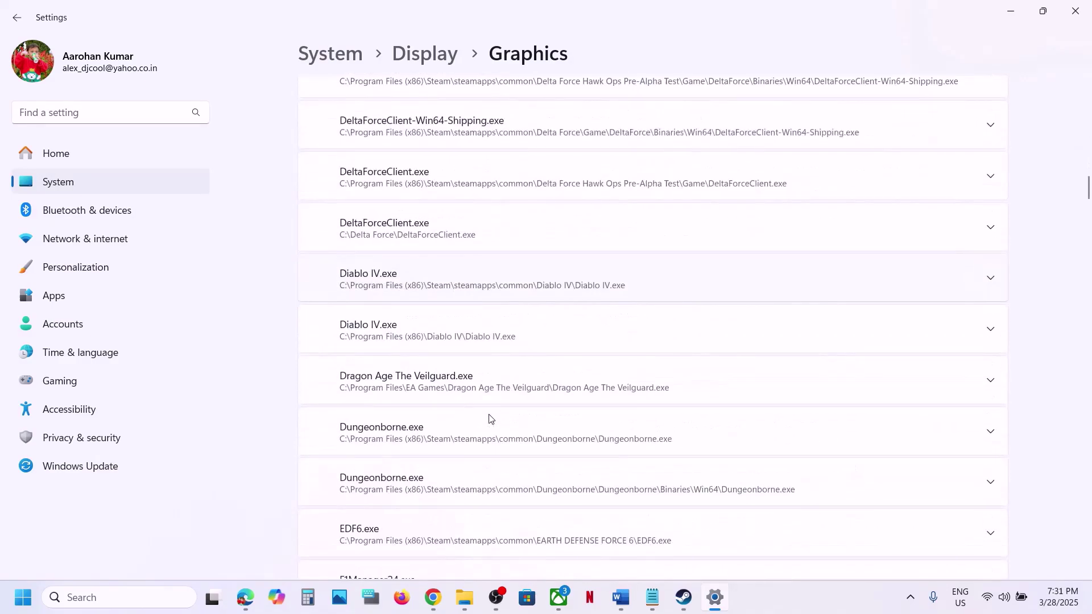
{"action": "scroll", "coordinate": [491, 419], "scroll_direction": "down", "scroll_amount": 20}
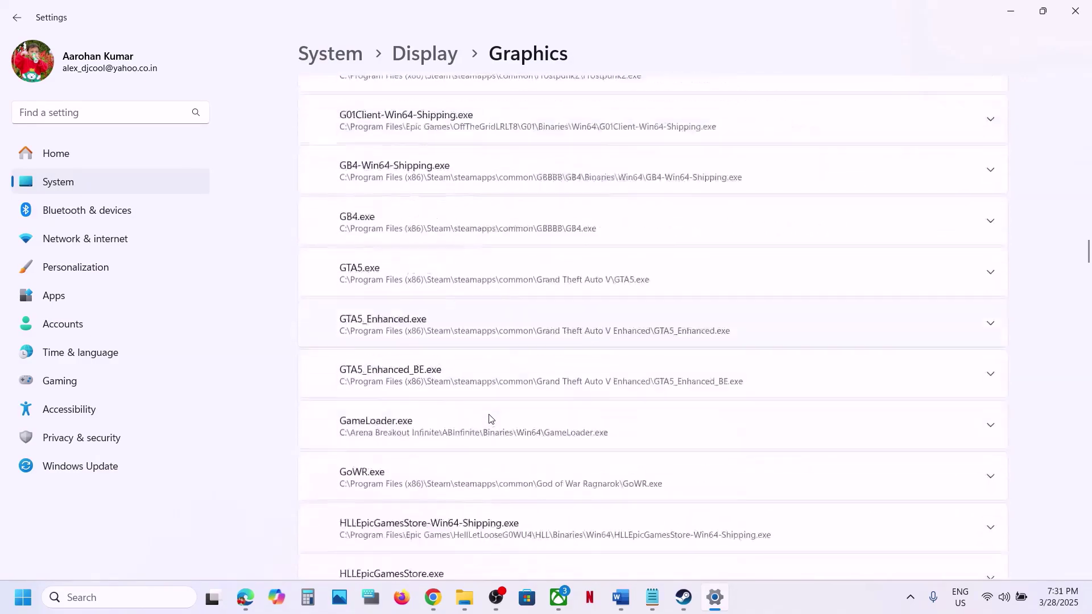
{"action": "scroll", "coordinate": [492, 419], "scroll_direction": "down", "scroll_amount": 20}
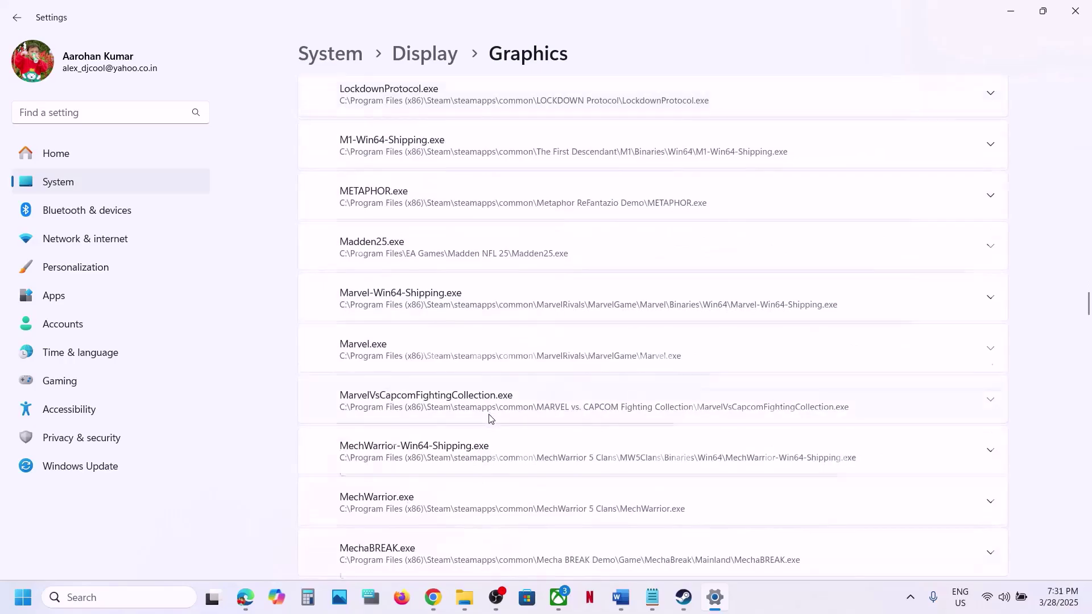
{"action": "scroll", "coordinate": [489, 419], "scroll_direction": "down", "scroll_amount": 15}
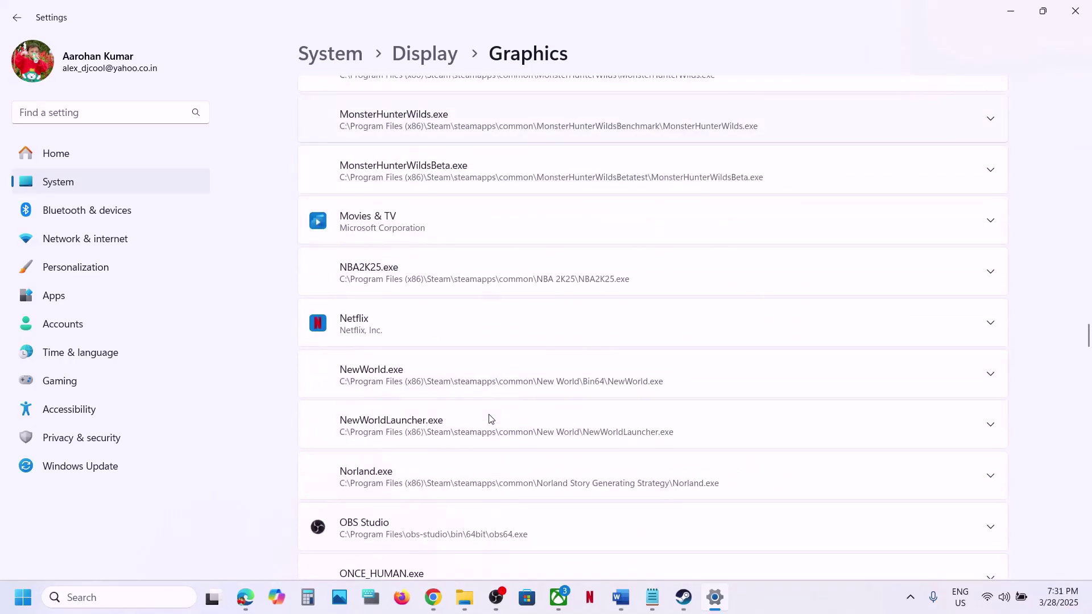
{"action": "scroll", "coordinate": [491, 419], "scroll_direction": "down", "scroll_amount": 10}
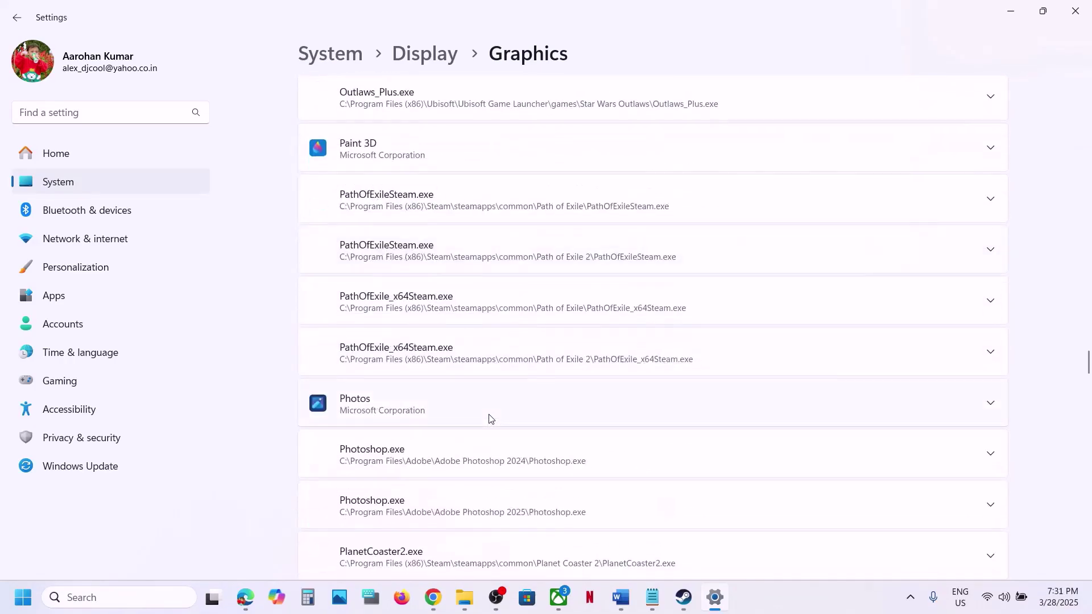
{"action": "scroll", "coordinate": [491, 419], "scroll_direction": "down", "scroll_amount": 15}
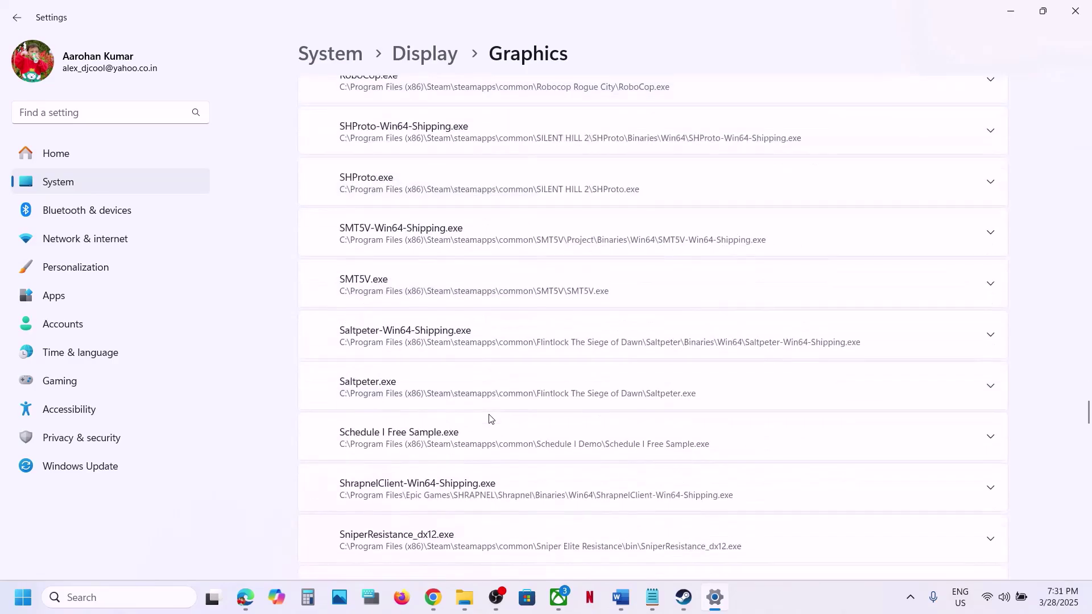
{"action": "scroll", "coordinate": [492, 419], "scroll_direction": "down", "scroll_amount": 15}
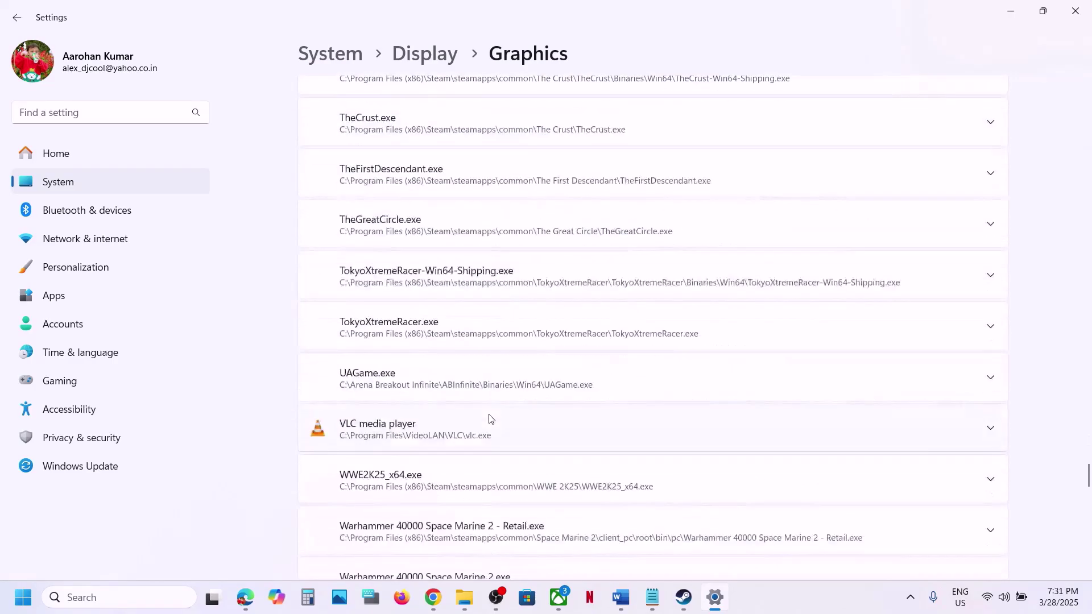
{"action": "scroll", "coordinate": [490, 419], "scroll_direction": "down", "scroll_amount": 12}
{"action": "scroll", "coordinate": [491, 420], "scroll_direction": "up", "scroll_amount": 4}
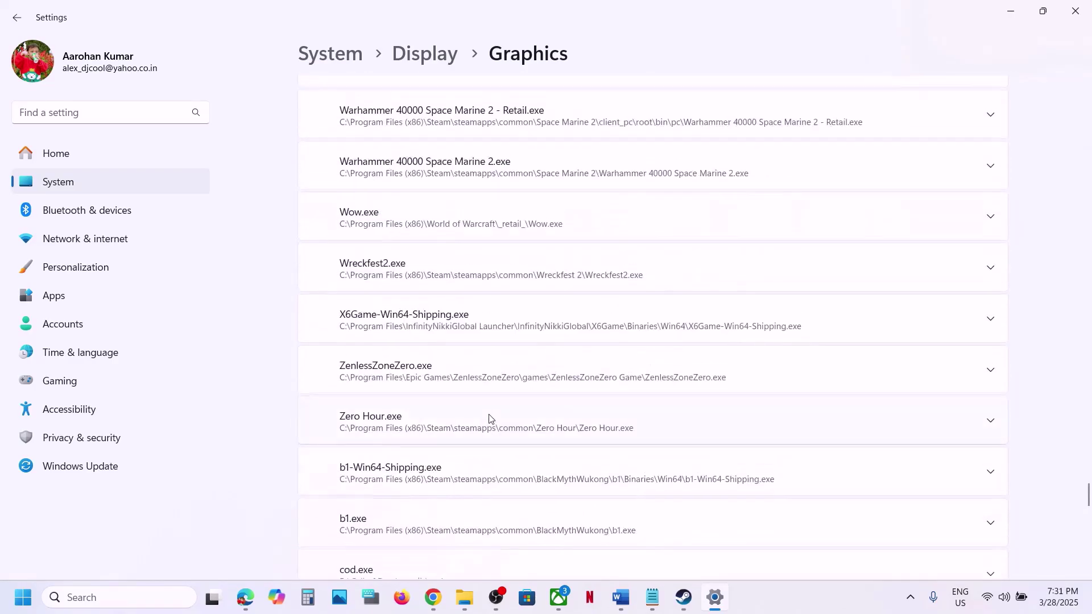
{"action": "scroll", "coordinate": [489, 419], "scroll_direction": "down", "scroll_amount": 15}
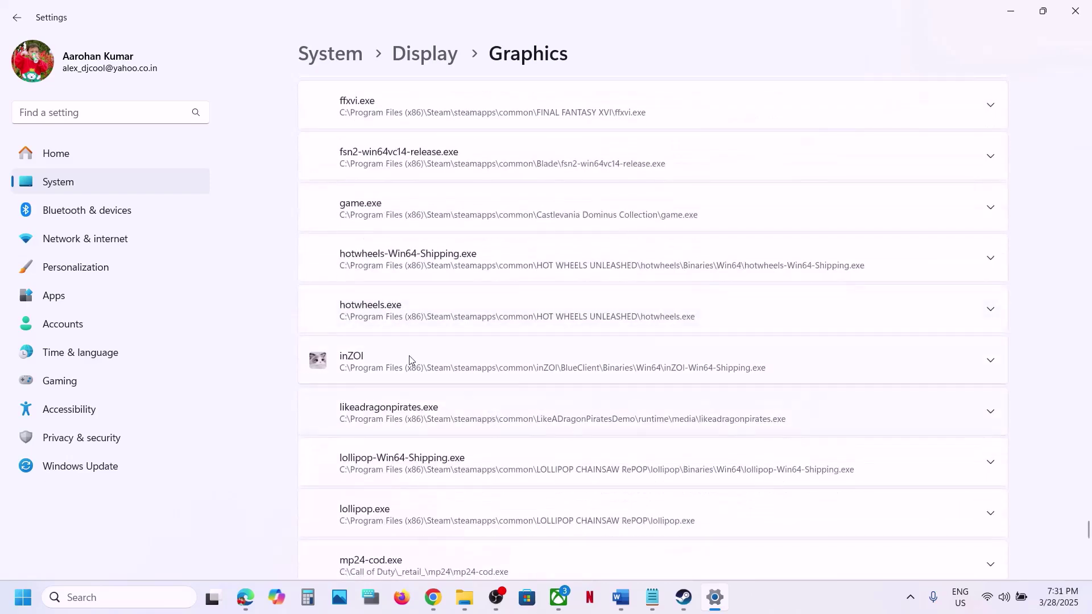
{"action": "left_click", "coordinate": [427, 367]}
{"action": "scroll", "coordinate": [427, 367], "scroll_direction": "up", "scroll_amount": 2}
{"action": "scroll", "coordinate": [561, 395], "scroll_direction": "down", "scroll_amount": 5}
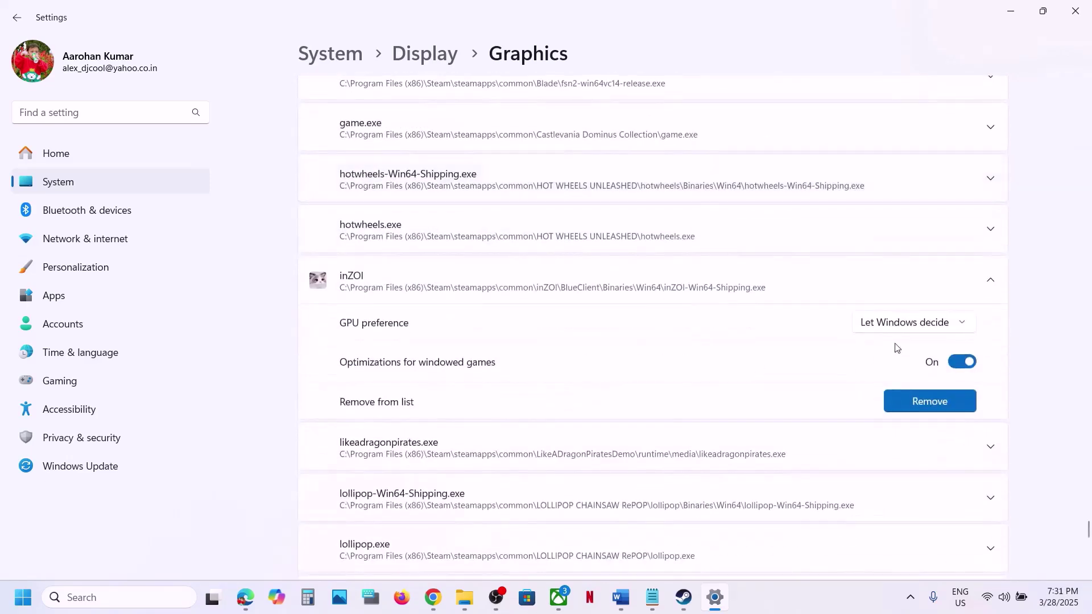
{"action": "left_click", "coordinate": [908, 322]}
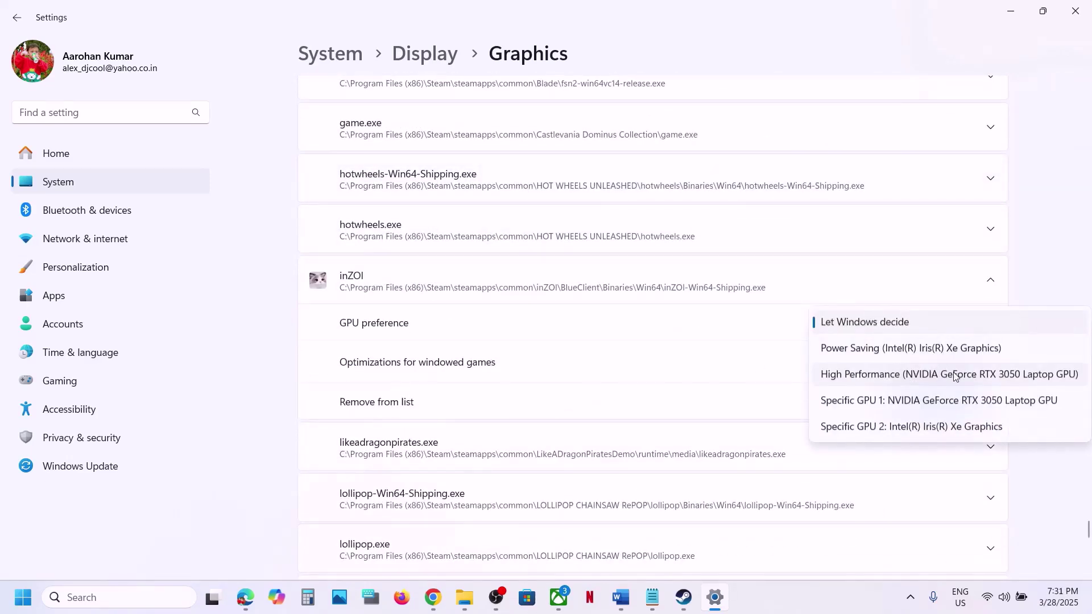
{"action": "left_click", "coordinate": [956, 375]}
{"action": "left_click", "coordinate": [1075, 11]}
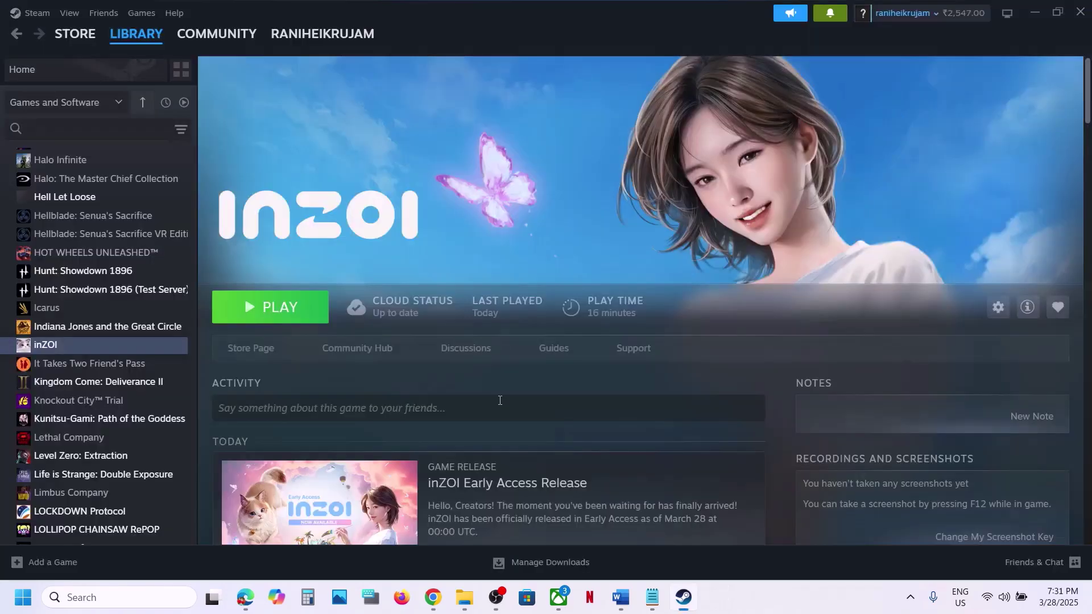
Step: Switch to the Word document and read Step 6 about making sure the graphics card is enabled in Device Manager
{"action": "left_click", "coordinate": [620, 597]}
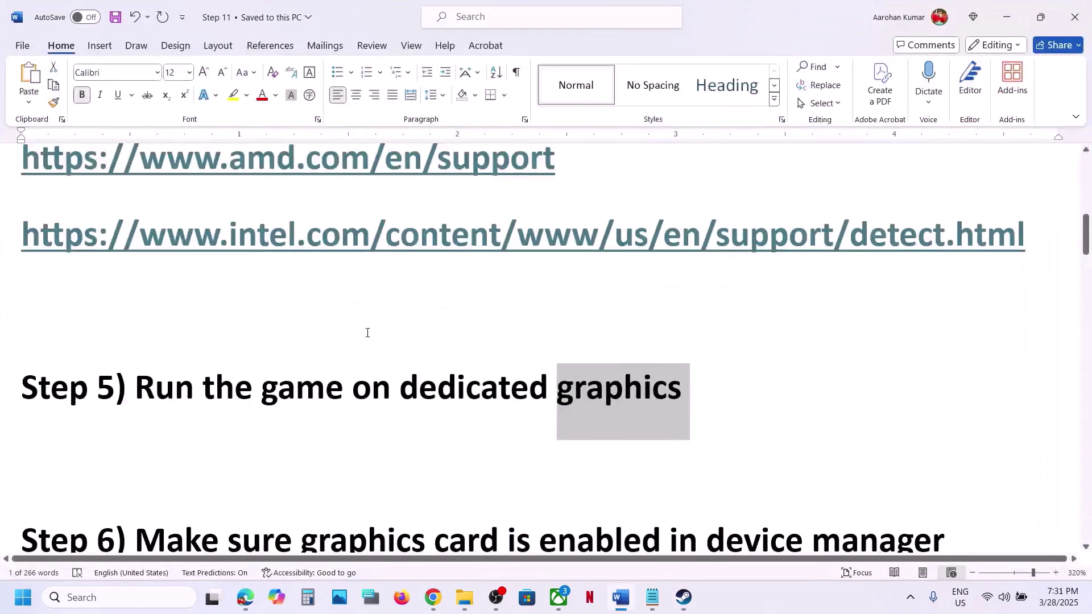
{"action": "scroll", "coordinate": [367, 333], "scroll_direction": "down", "scroll_amount": 2}
{"action": "scroll", "coordinate": [367, 333], "scroll_direction": "down", "scroll_amount": 1}
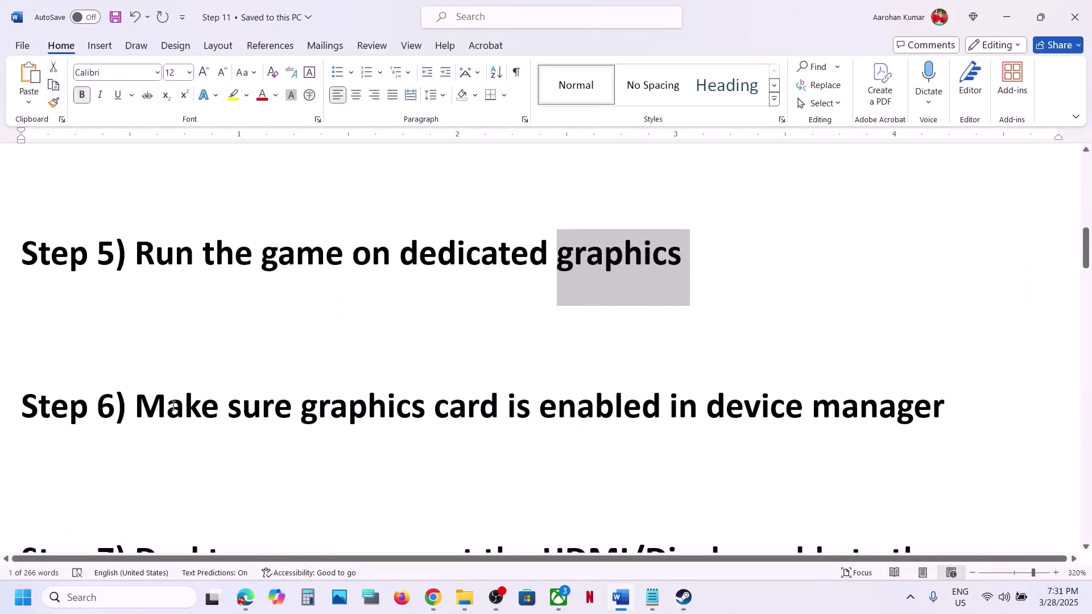
{"action": "left_click_drag", "start_coordinate": [174, 406], "coordinate": [944, 408]}
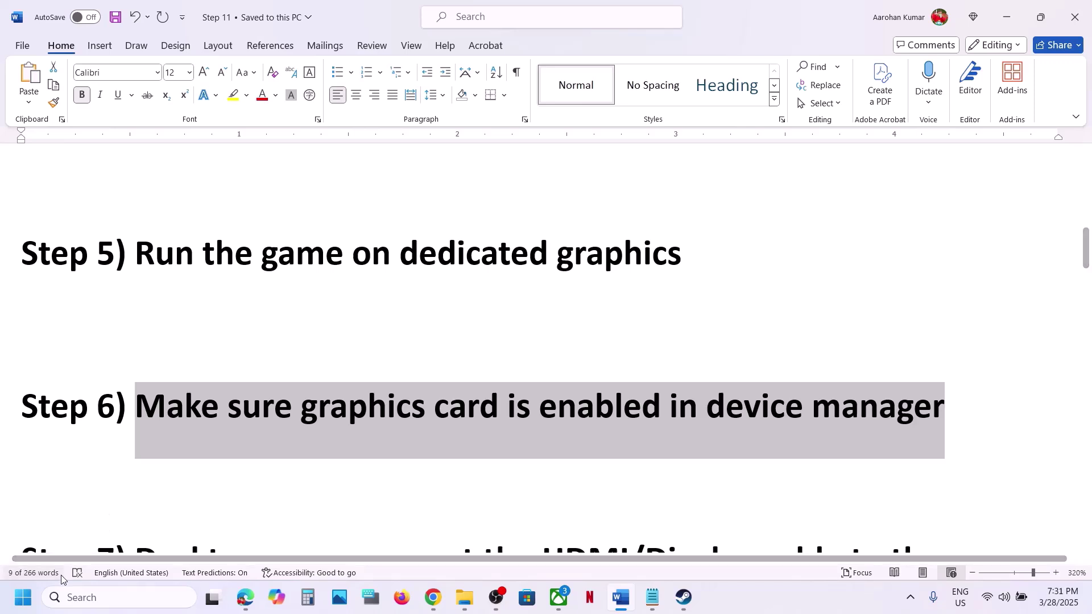
Step: Open Device Manager, view the device options of the NVIDIA GeForce RTX 3050 Laptop GPU under Display adapters, and close Device Manager
{"action": "right_click", "coordinate": [22, 598]}
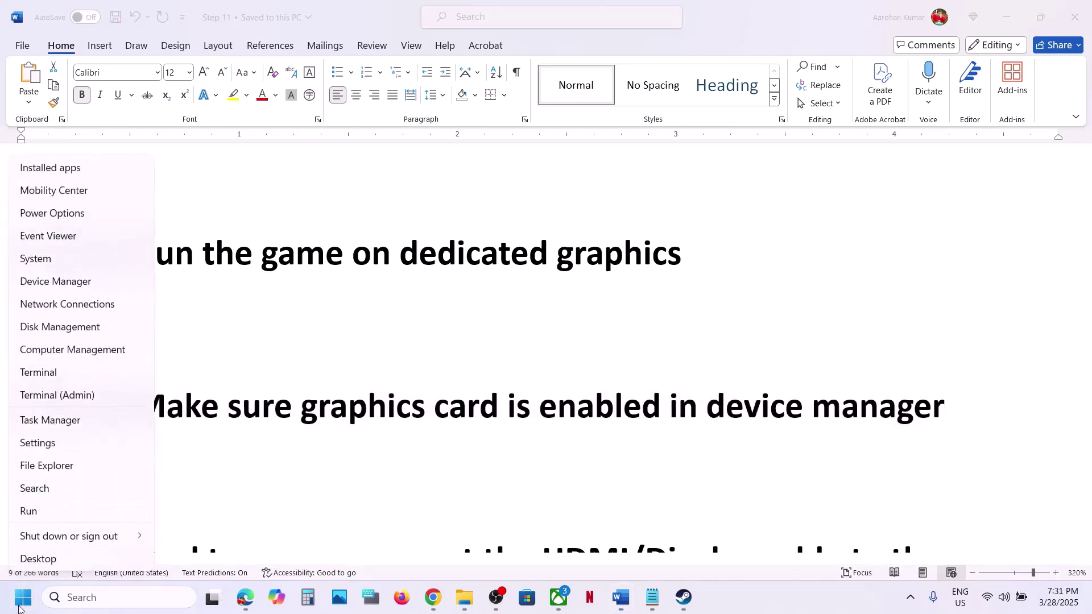
{"action": "left_click", "coordinate": [59, 282]}
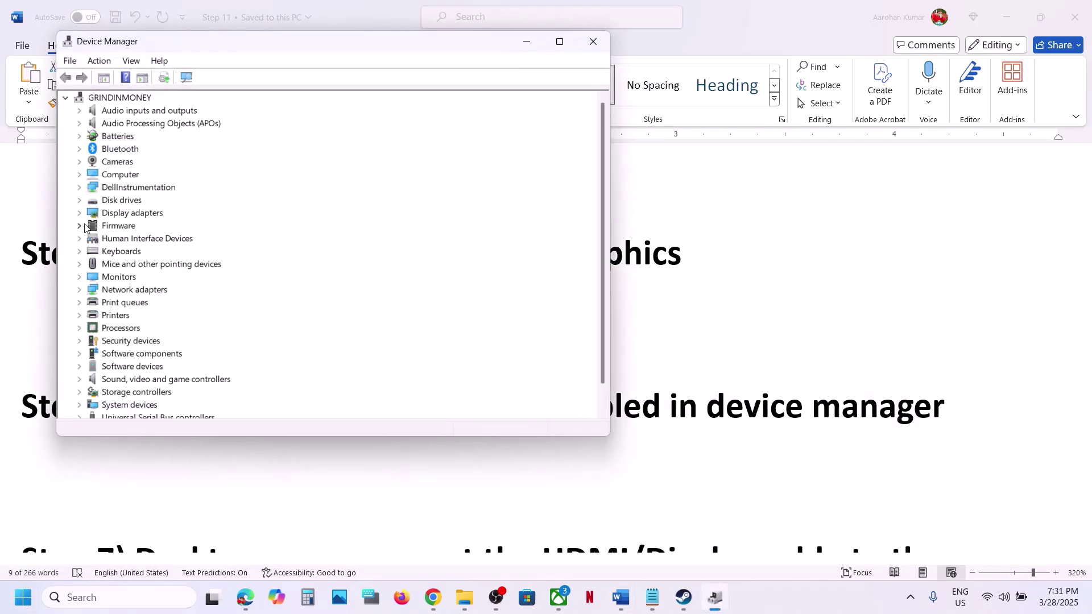
{"action": "left_click", "coordinate": [79, 214]}
{"action": "left_click", "coordinate": [189, 237]}
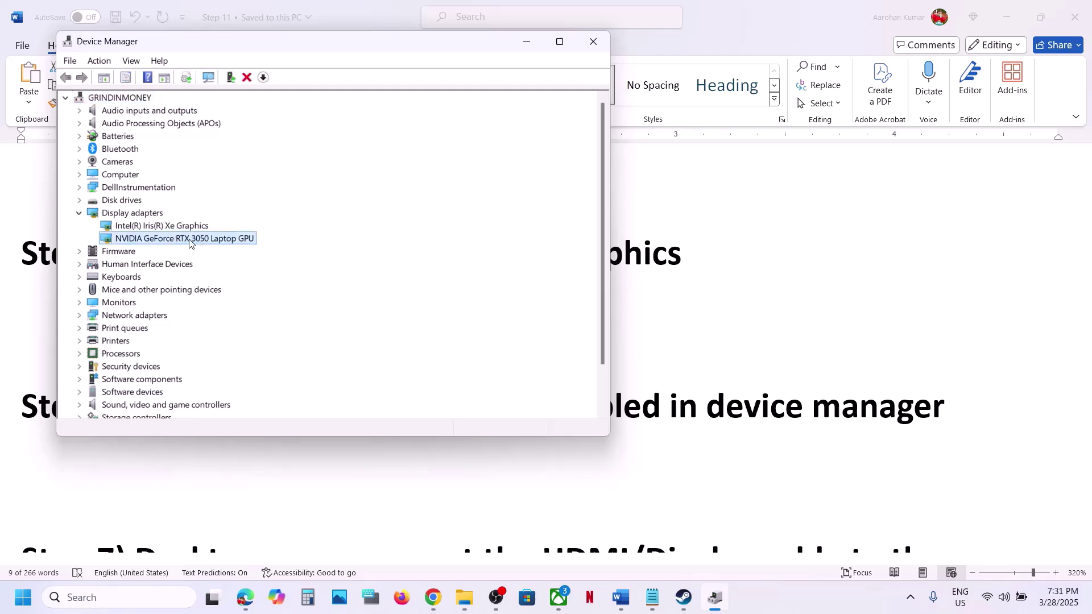
{"action": "right_click", "coordinate": [189, 242]}
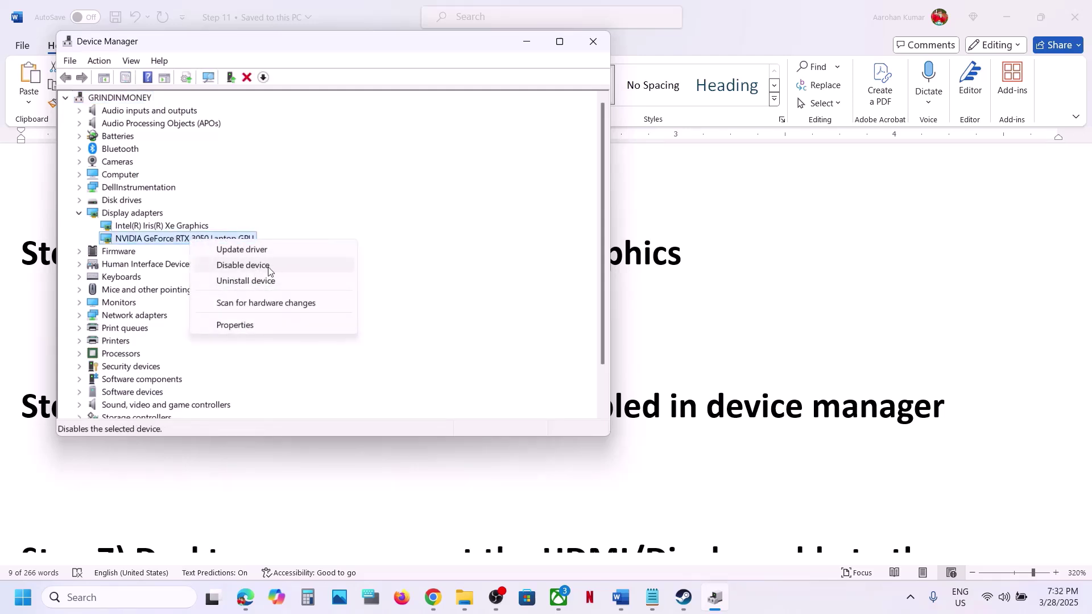
{"action": "left_click", "coordinate": [557, 161]}
{"action": "left_click", "coordinate": [603, 48]}
Step: Read Step 7 in the Word document about connecting the HDMI/Display cable to the discrete graphics card slot
{"action": "scroll", "coordinate": [527, 403], "scroll_direction": "down", "scroll_amount": 4}
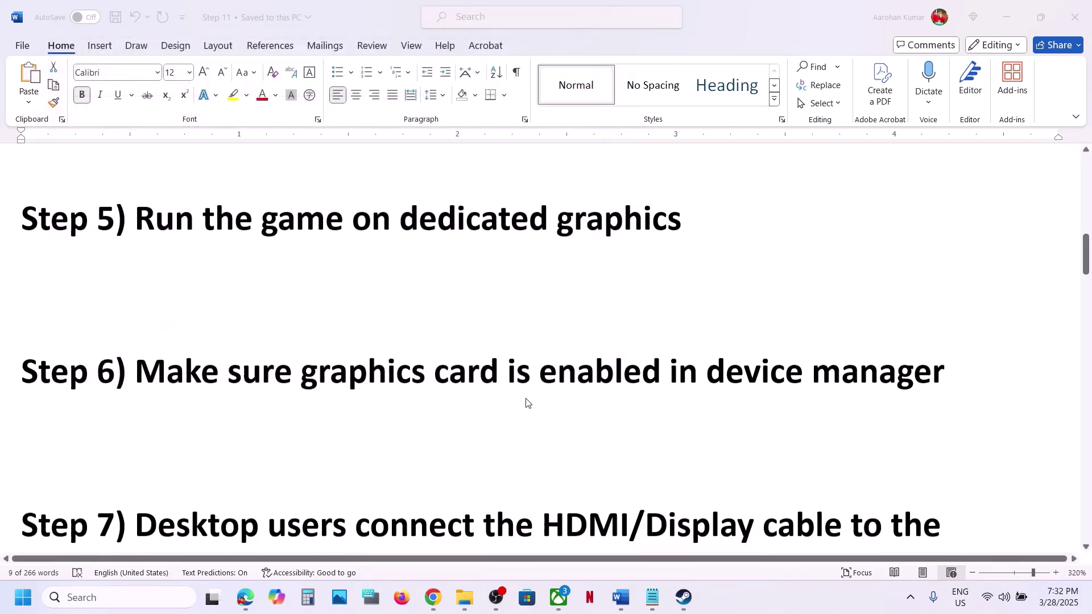
{"action": "scroll", "coordinate": [319, 378], "scroll_direction": "up", "scroll_amount": 2}
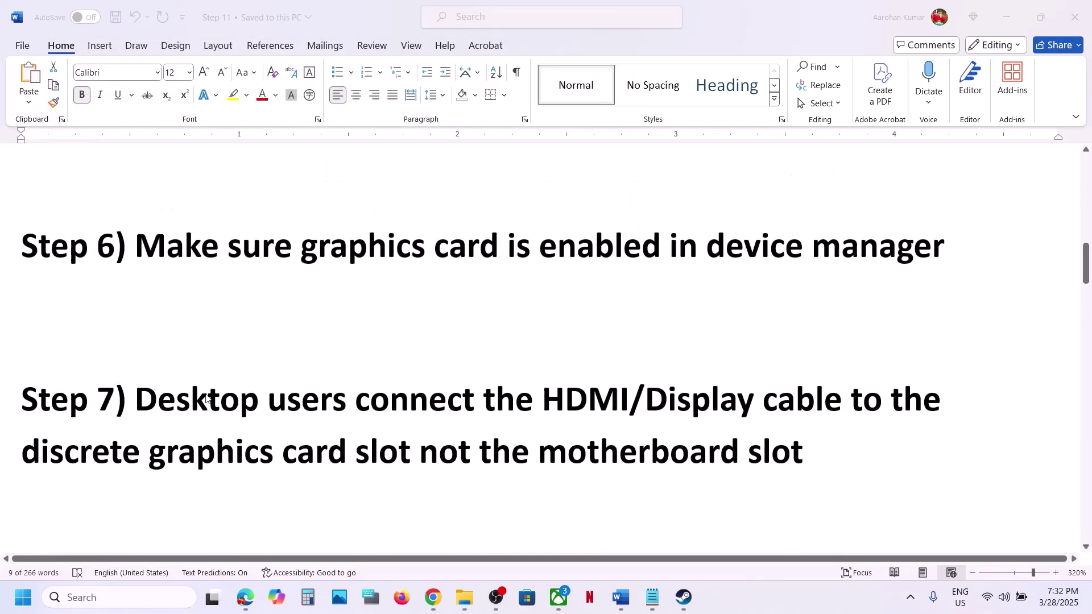
{"action": "left_click", "coordinate": [143, 409]}
{"action": "left_click_drag", "start_coordinate": [150, 405], "coordinate": [810, 442]}
{"action": "left_click", "coordinate": [569, 469]}
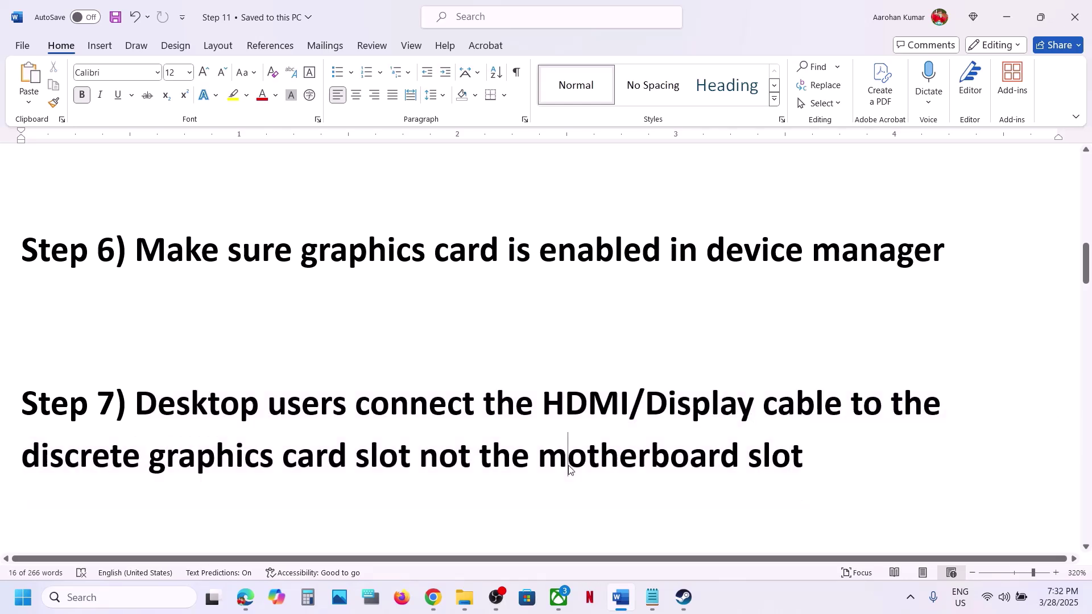
{"action": "left_click_drag", "start_coordinate": [538, 466], "coordinate": [723, 465]}
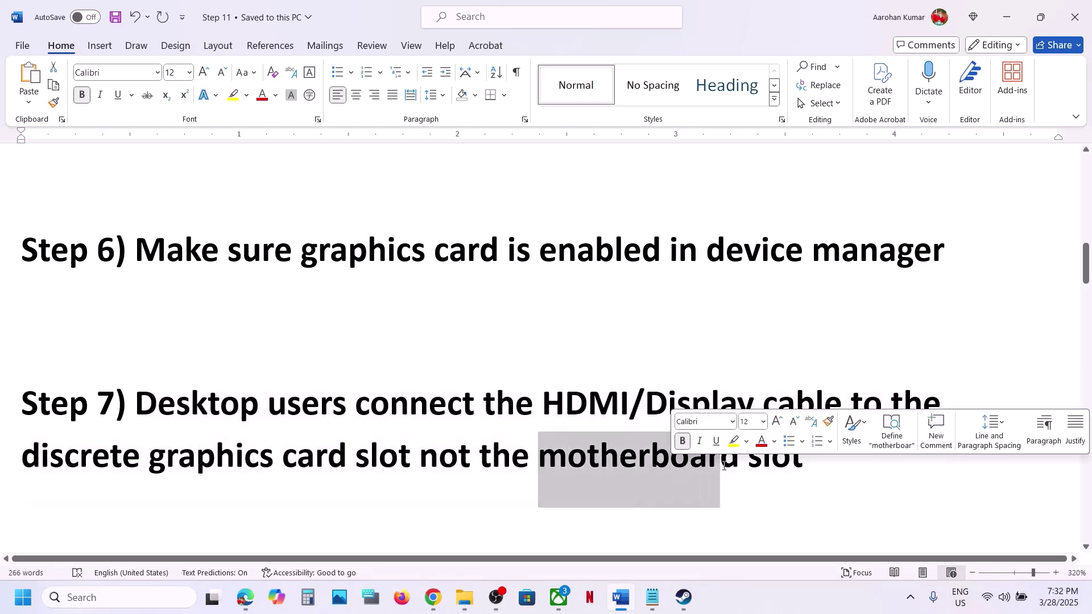
{"action": "left_click_drag", "start_coordinate": [352, 410], "coordinate": [222, 472]}
{"action": "left_click", "coordinate": [246, 464]}
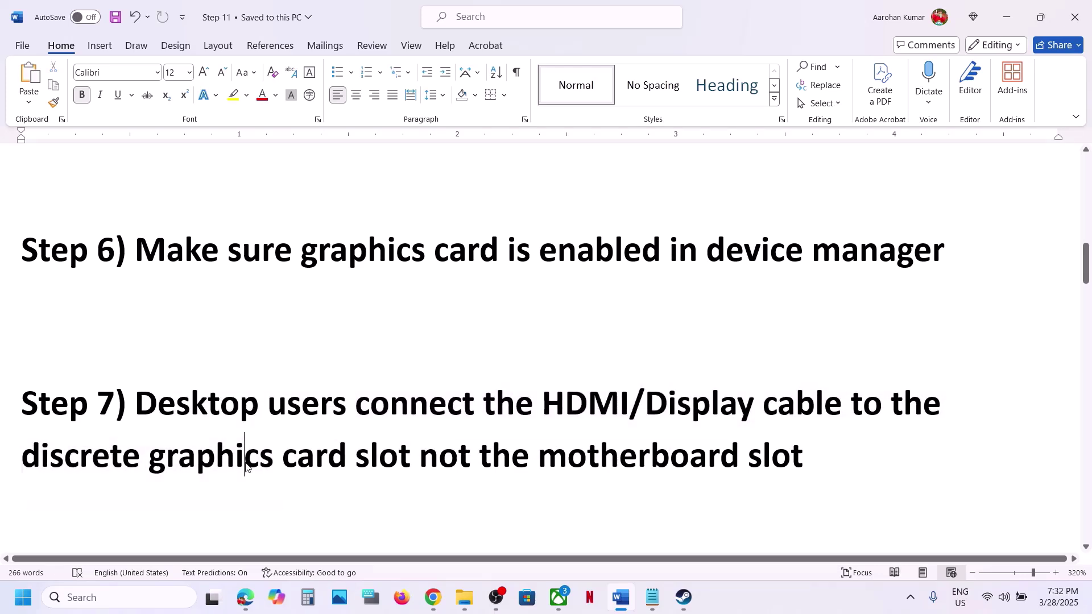
Step: Copy the Step 8 DirectX link from the Word document and load it in a new Chrome tab
{"action": "scroll", "coordinate": [246, 463], "scroll_direction": "down", "scroll_amount": 3}
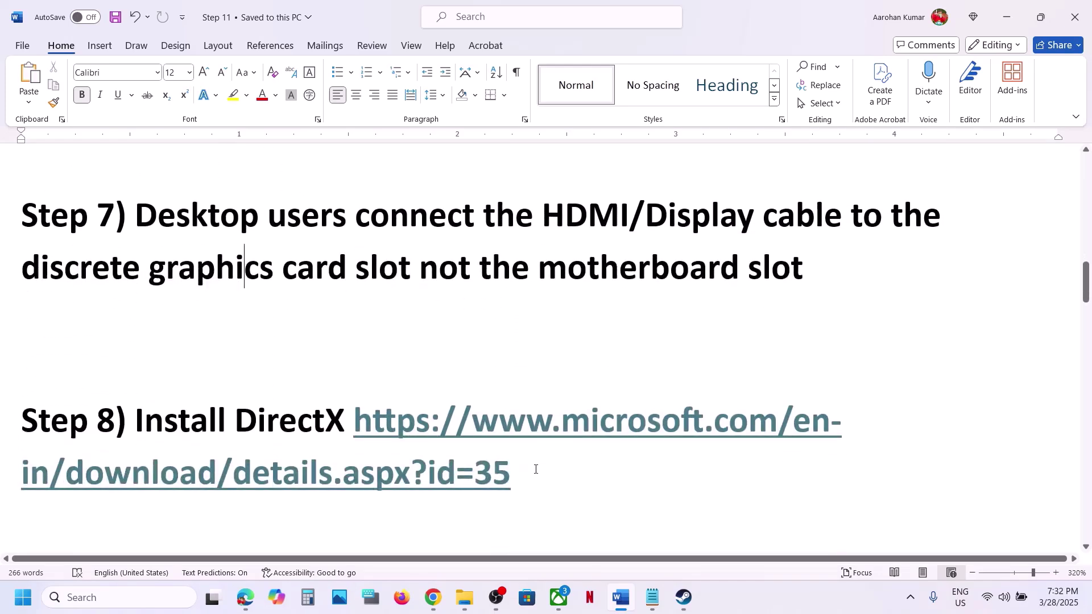
{"action": "left_click_drag", "start_coordinate": [535, 469], "coordinate": [407, 437]}
{"action": "key", "text": "ctrl+c"}
{"action": "mouse_move", "coordinate": [433, 598]}
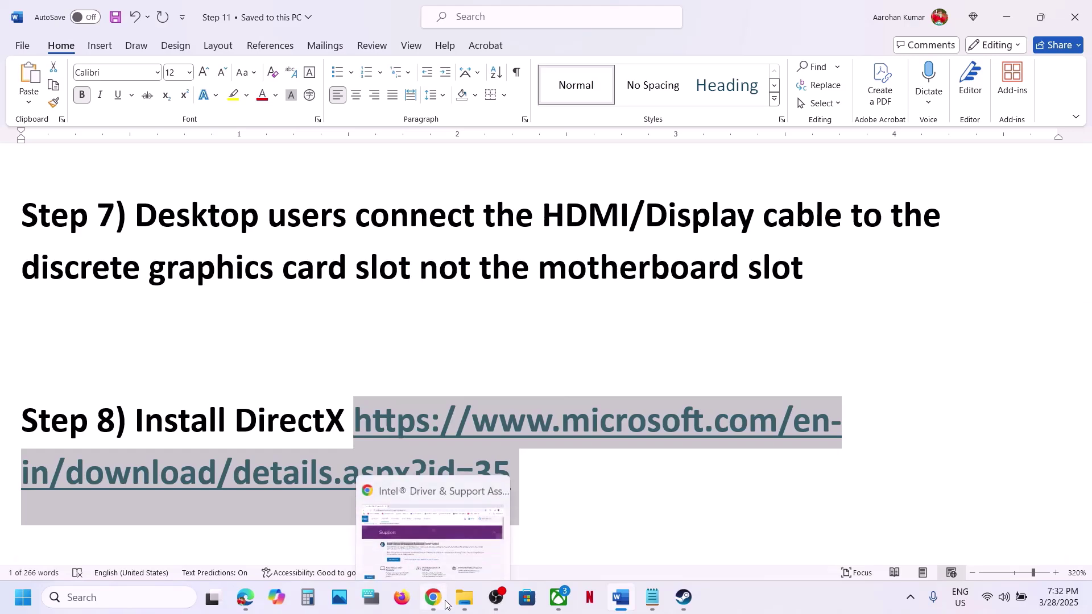
{"action": "left_click", "coordinate": [435, 518]}
{"action": "left_click", "coordinate": [209, 12]}
{"action": "key", "text": "ctrl+v"}
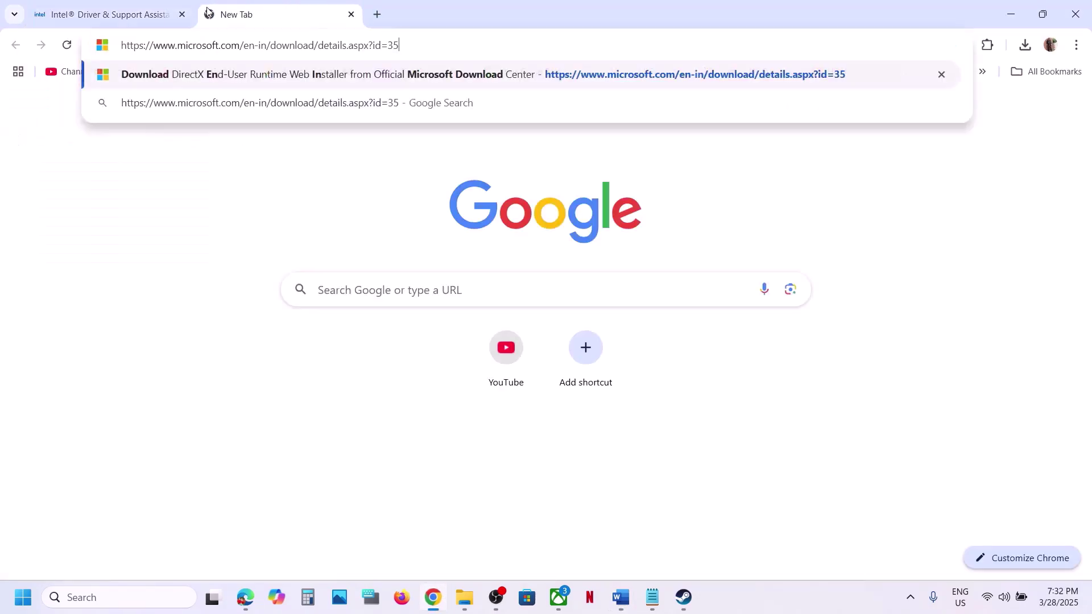
{"action": "key", "text": "Return"}
Step: Download the DirectX End-User Runtime Web Installer, run it, accept the license agreement, and start installing the components
{"action": "scroll", "coordinate": [501, 233], "scroll_direction": "down", "scroll_amount": 3}
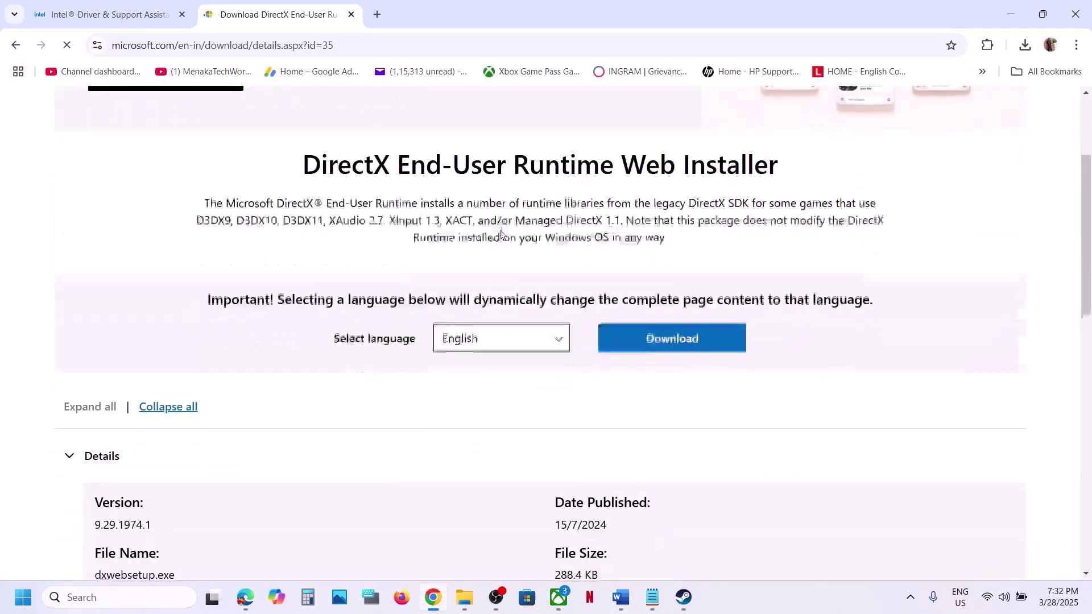
{"action": "left_click", "coordinate": [690, 344]}
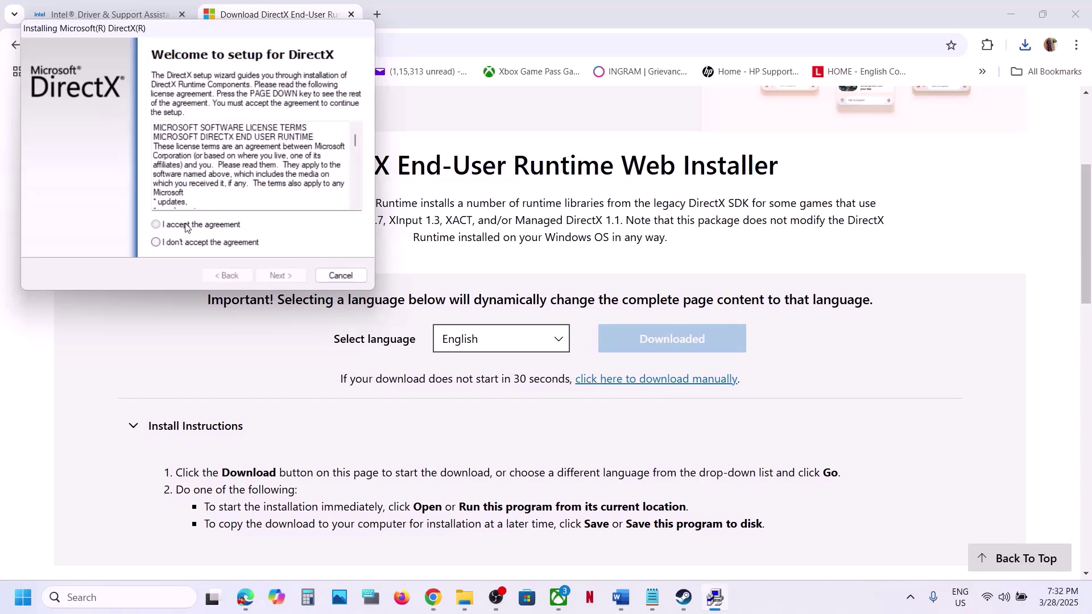
{"action": "left_click", "coordinate": [186, 226]}
{"action": "left_click", "coordinate": [275, 278]}
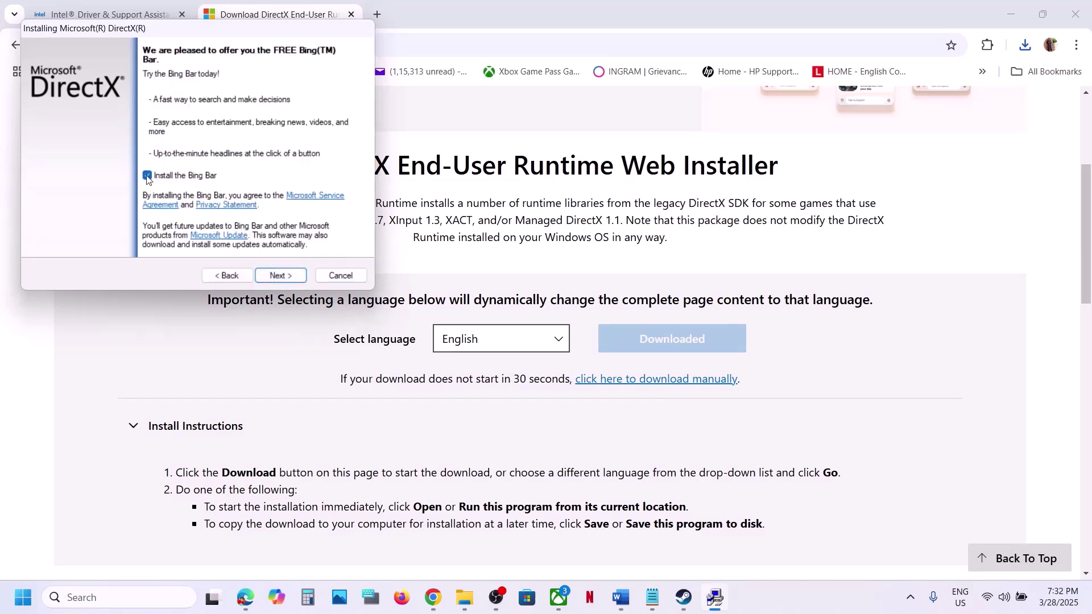
{"action": "left_click", "coordinate": [276, 278]}
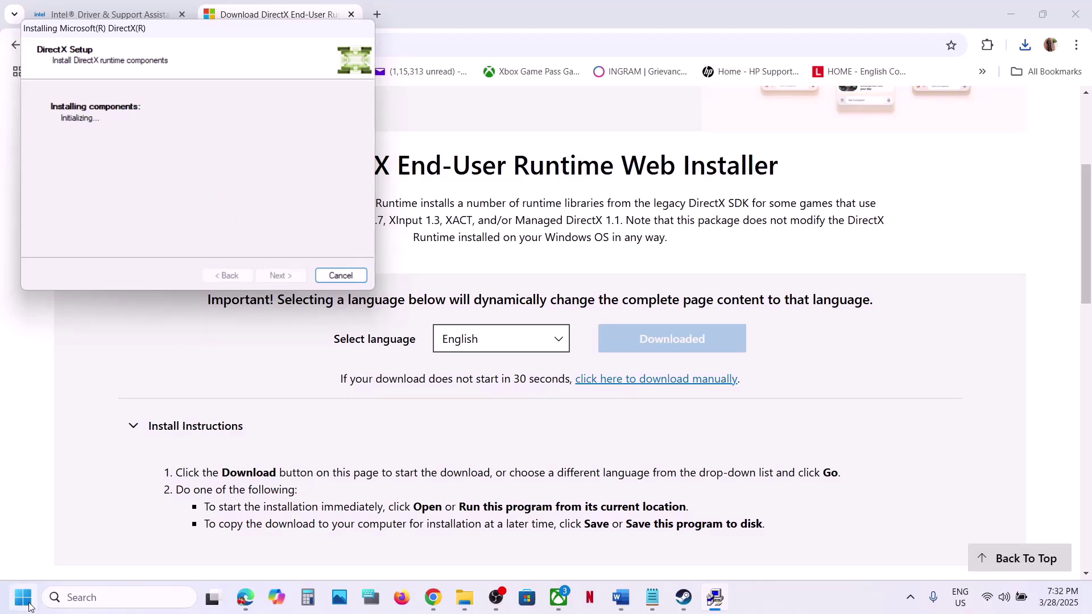
{"action": "left_click", "coordinate": [28, 606]}
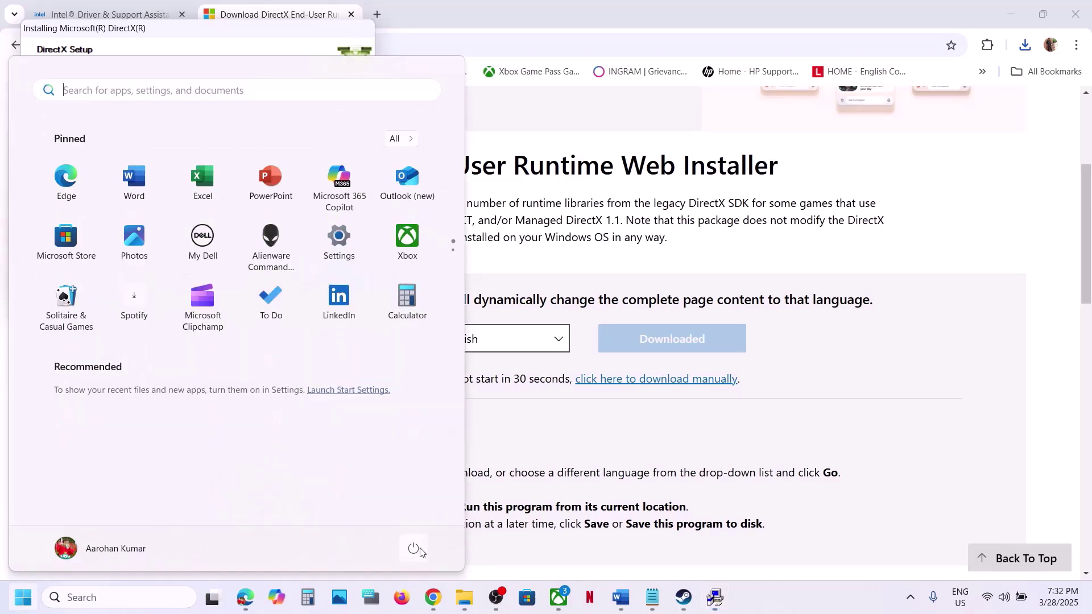
{"action": "left_click", "coordinate": [413, 548]}
{"action": "left_click", "coordinate": [591, 443]}
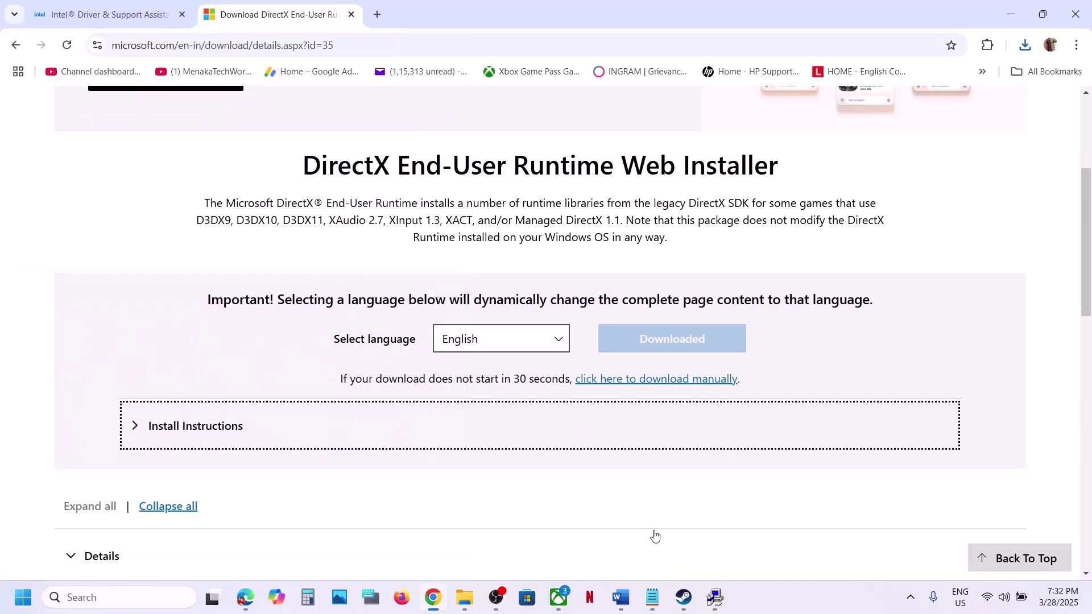
Step: Return to the DirectX setup window and finish the installation wizard
{"action": "left_click", "coordinate": [715, 597]}
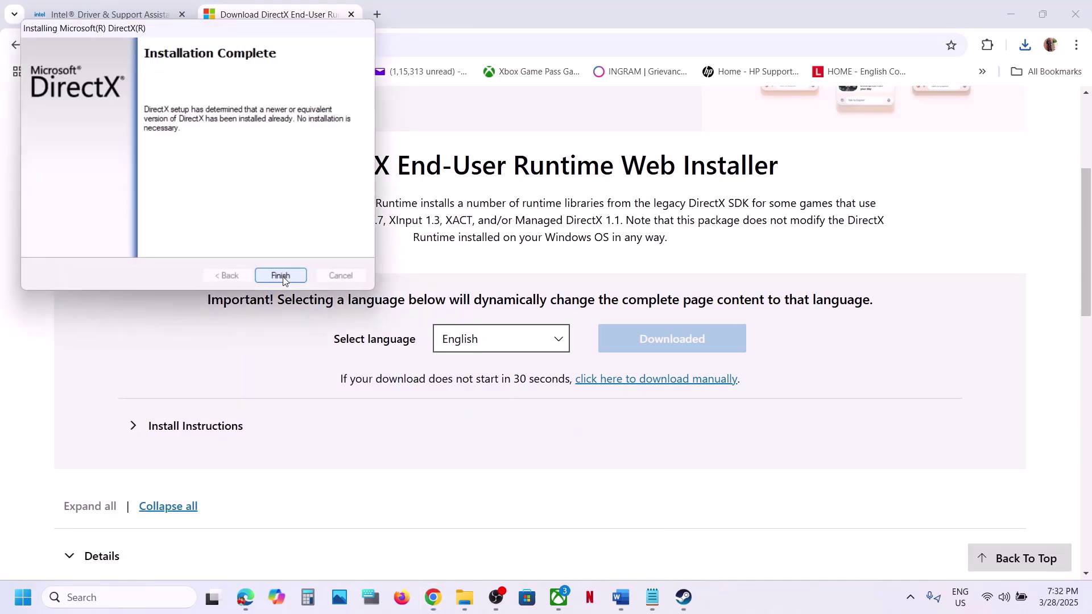
{"action": "left_click", "coordinate": [281, 276]}
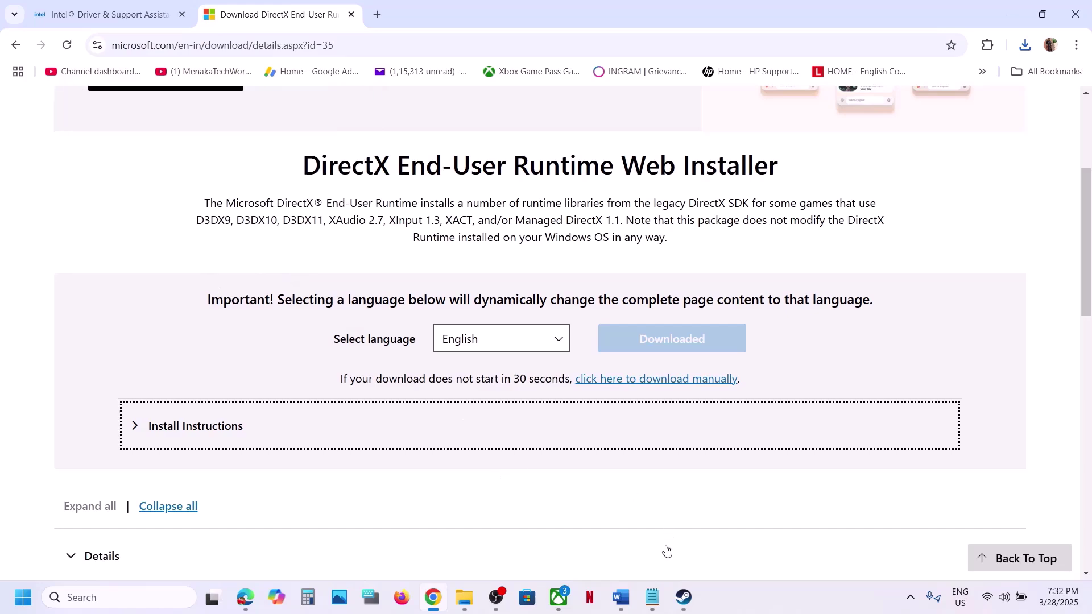
{"action": "left_click", "coordinate": [684, 597]}
Step: Switch to the Word document and read Step 9 about running the game as an administrator and in compatibility mode
{"action": "left_click", "coordinate": [621, 597]}
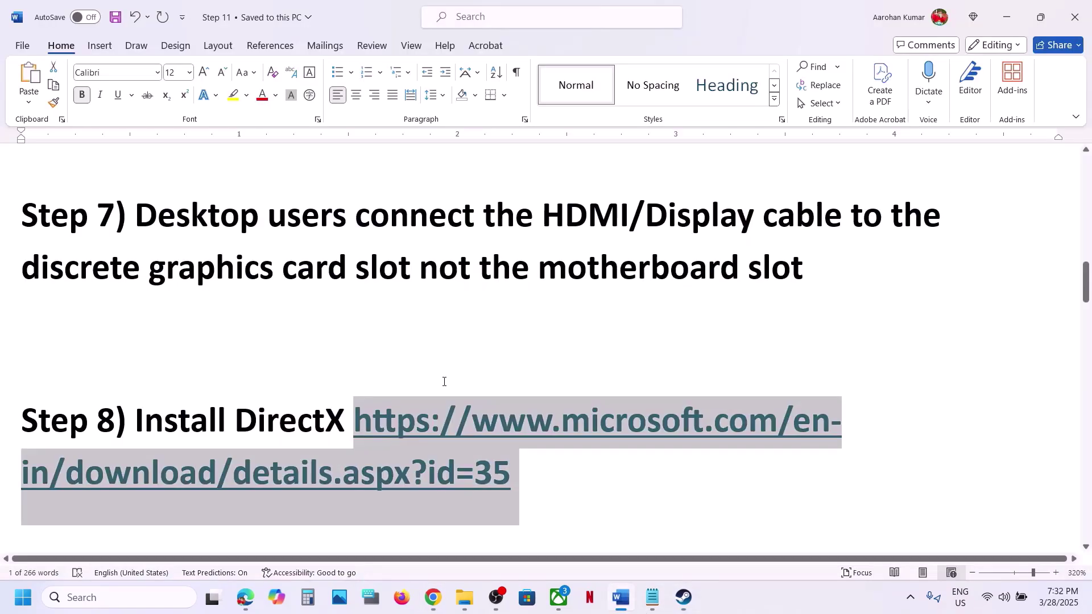
{"action": "scroll", "coordinate": [444, 382], "scroll_direction": "down", "scroll_amount": 5}
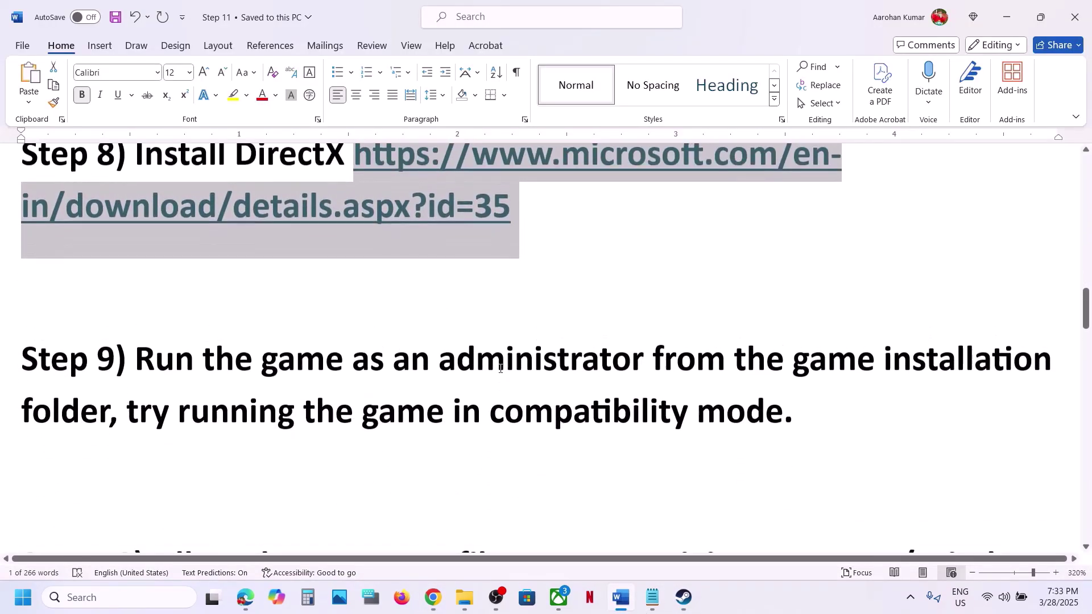
{"action": "scroll", "coordinate": [500, 368], "scroll_direction": "up", "scroll_amount": 1}
{"action": "left_click_drag", "start_coordinate": [156, 370], "coordinate": [105, 423]}
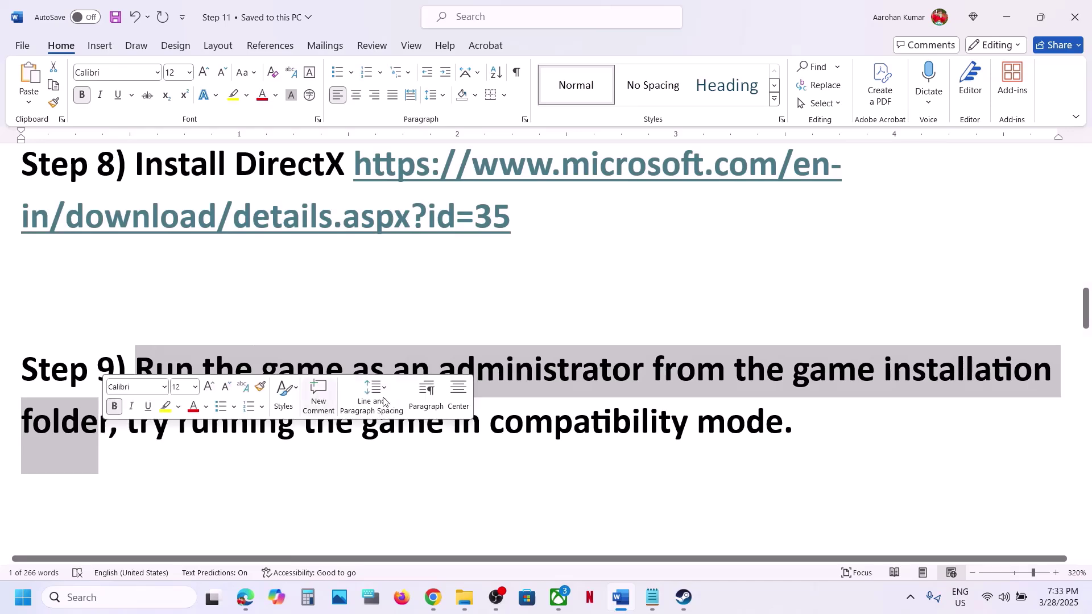
Step: Browse inZOI's local files from the Steam library and select inZOI-Win64-Shipping in the BlueClient\Binaries\Win64 folder
{"action": "left_click", "coordinate": [684, 598]}
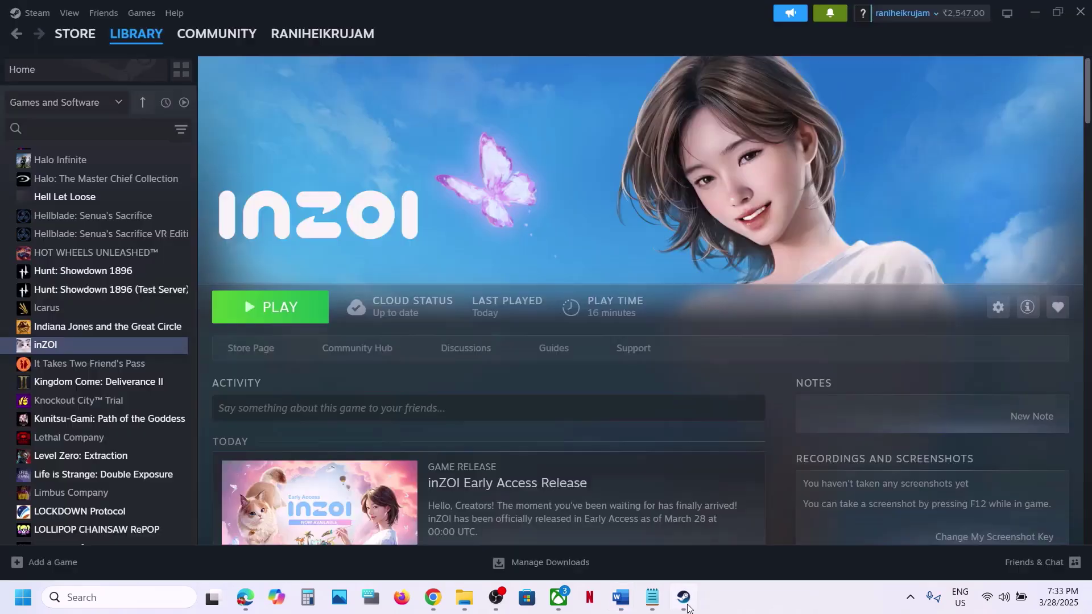
{"action": "right_click", "coordinate": [110, 352]}
{"action": "mouse_move", "coordinate": [153, 434]}
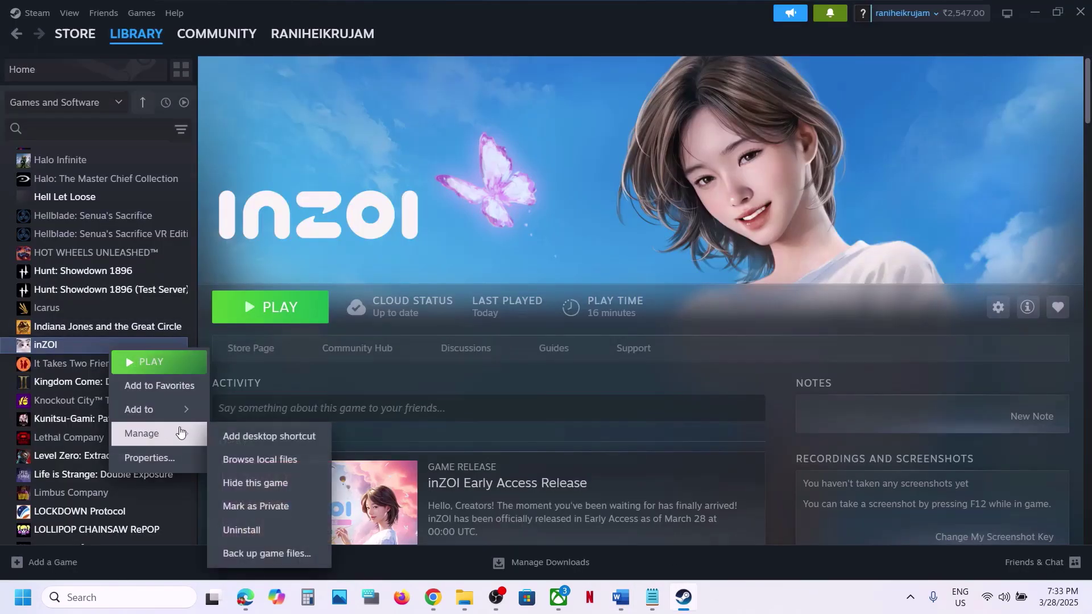
{"action": "left_click", "coordinate": [281, 461]}
{"action": "left_click", "coordinate": [176, 135]}
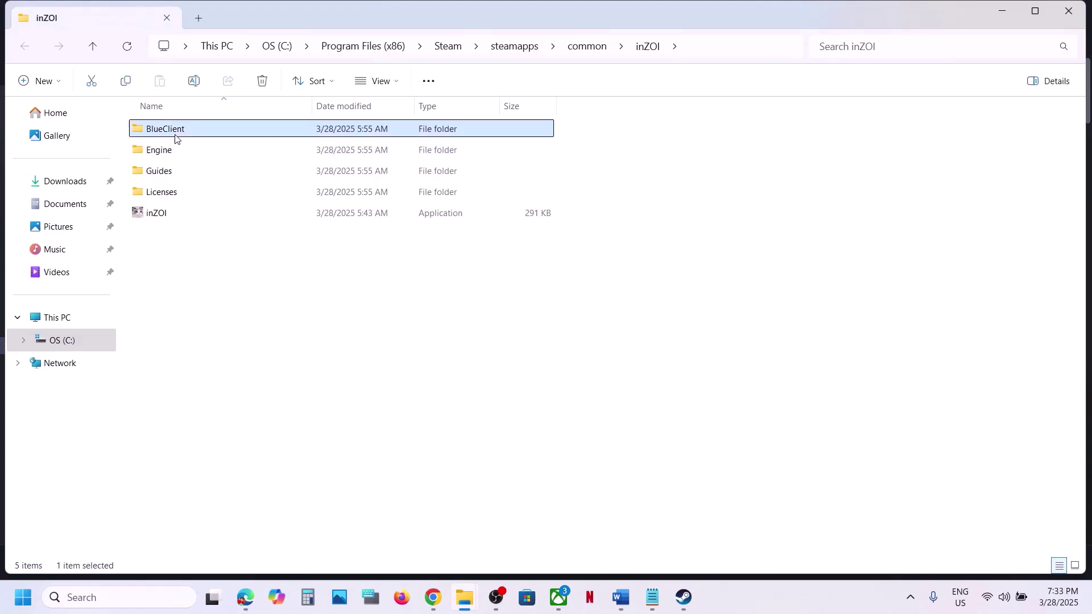
{"action": "double_click", "coordinate": [176, 135]}
{"action": "double_click", "coordinate": [174, 136]}
{"action": "double_click", "coordinate": [173, 136]}
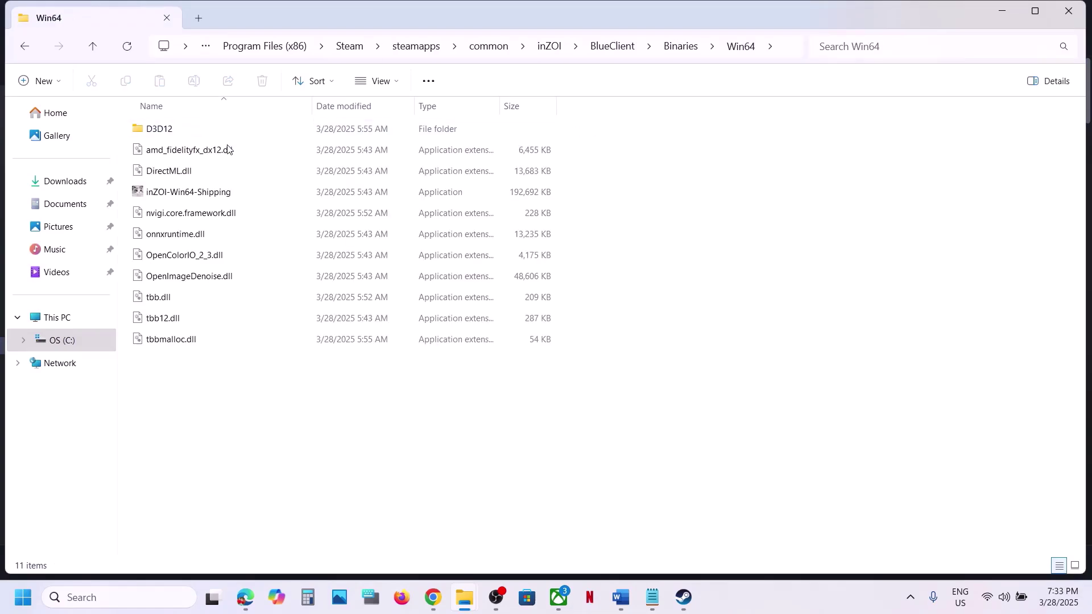
{"action": "left_click", "coordinate": [184, 192]}
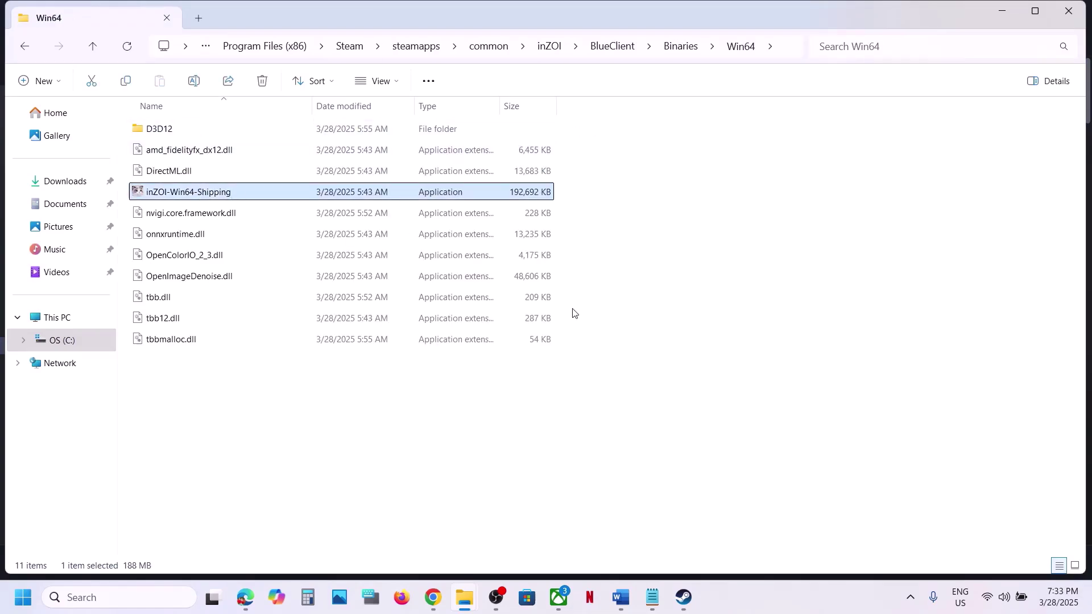
{"action": "left_click", "coordinate": [685, 596]}
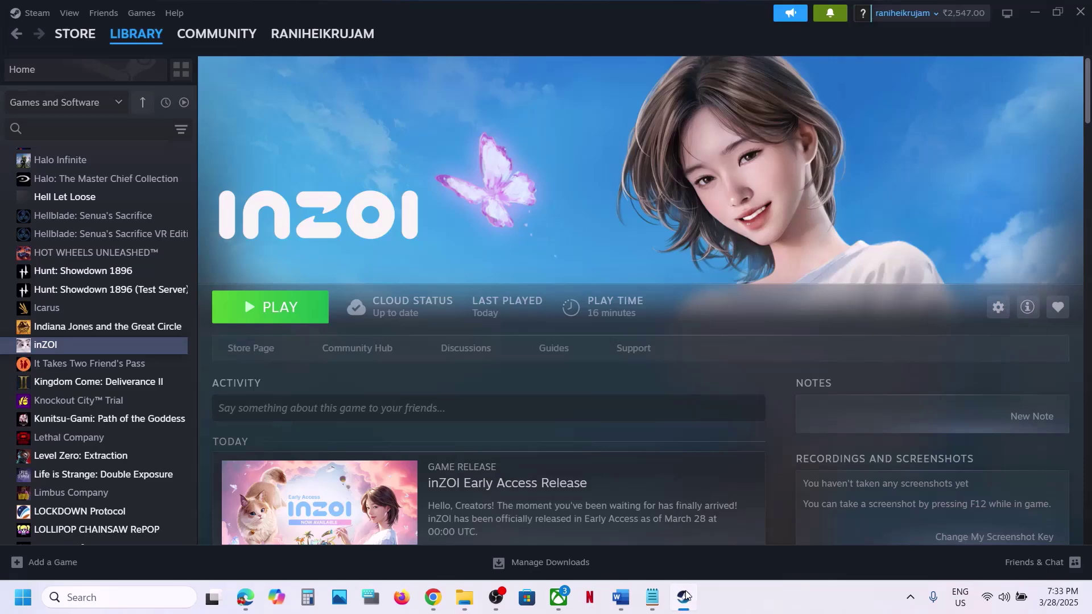
{"action": "left_click", "coordinate": [686, 596]}
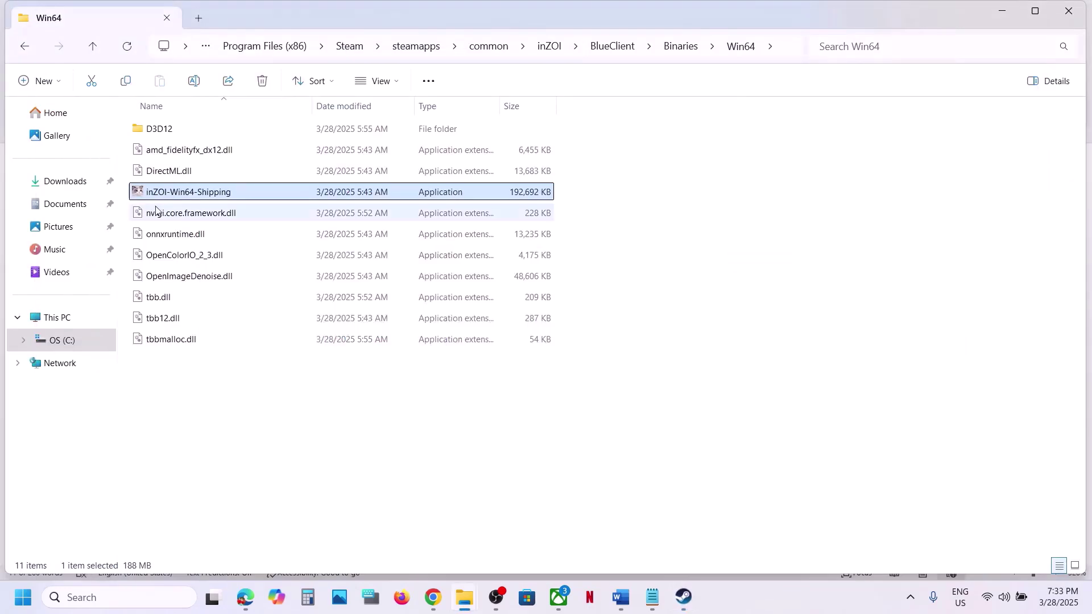
Step: Set inZOI-Win64-Shipping to run as an administrator in its compatibility properties, and apply the change
{"action": "right_click", "coordinate": [203, 195]}
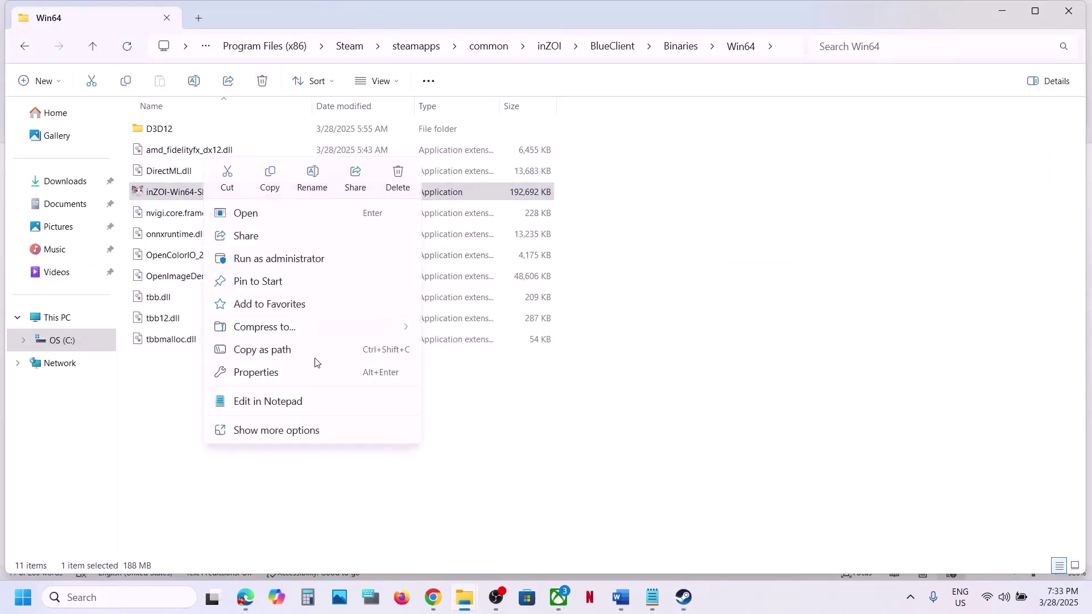
{"action": "left_click", "coordinate": [289, 380]}
{"action": "left_click", "coordinate": [347, 228]}
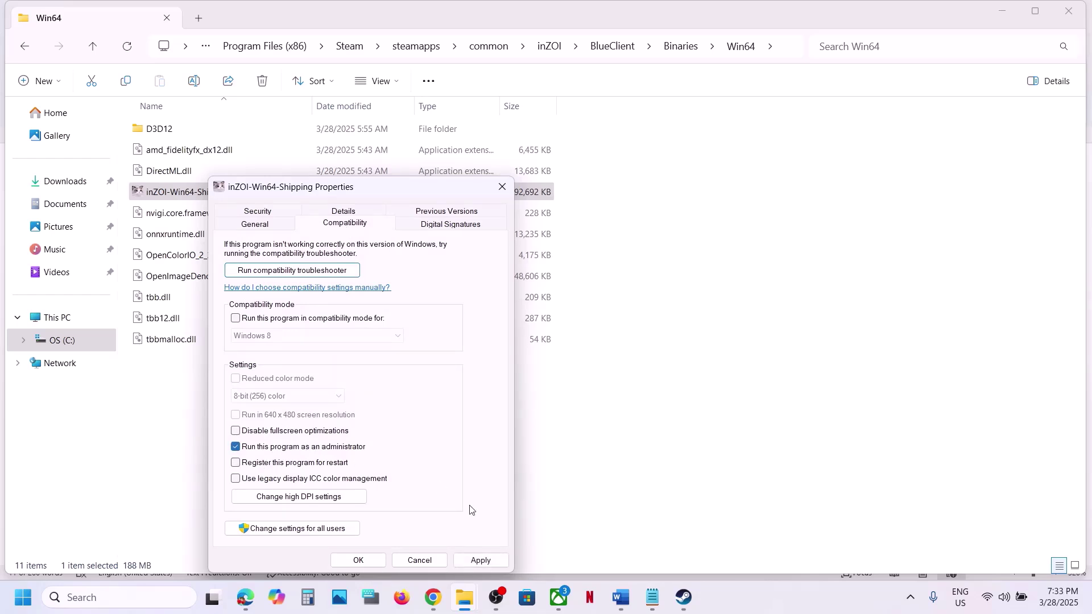
{"action": "left_click", "coordinate": [480, 561]}
{"action": "left_click", "coordinate": [359, 561]}
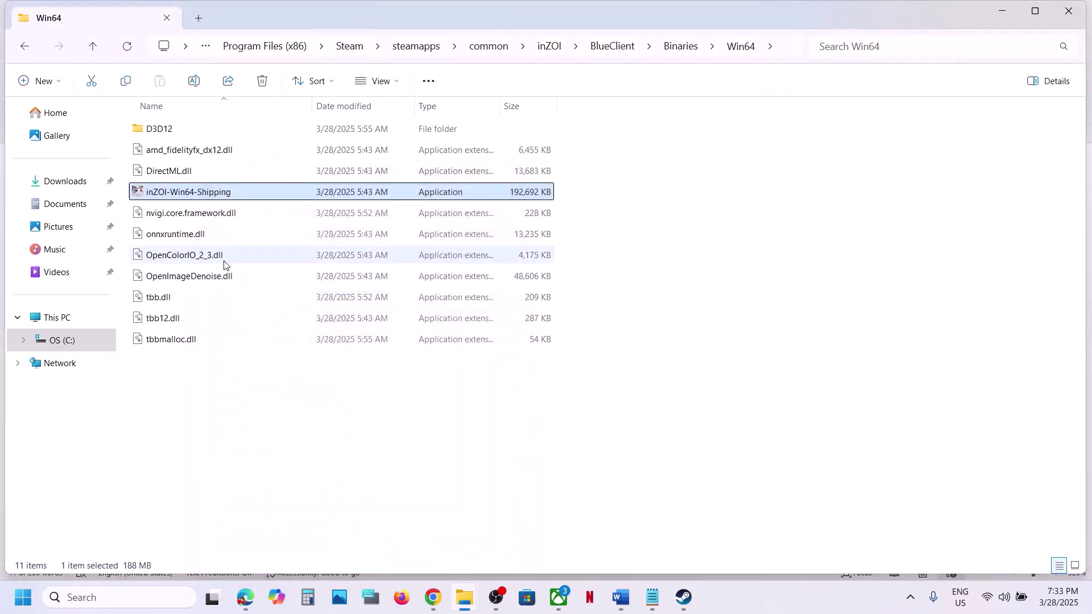
Step: Set inZOI-Win64-Shipping to run in compatibility mode for Windows 8 in its properties, and apply the change
{"action": "right_click", "coordinate": [197, 193]}
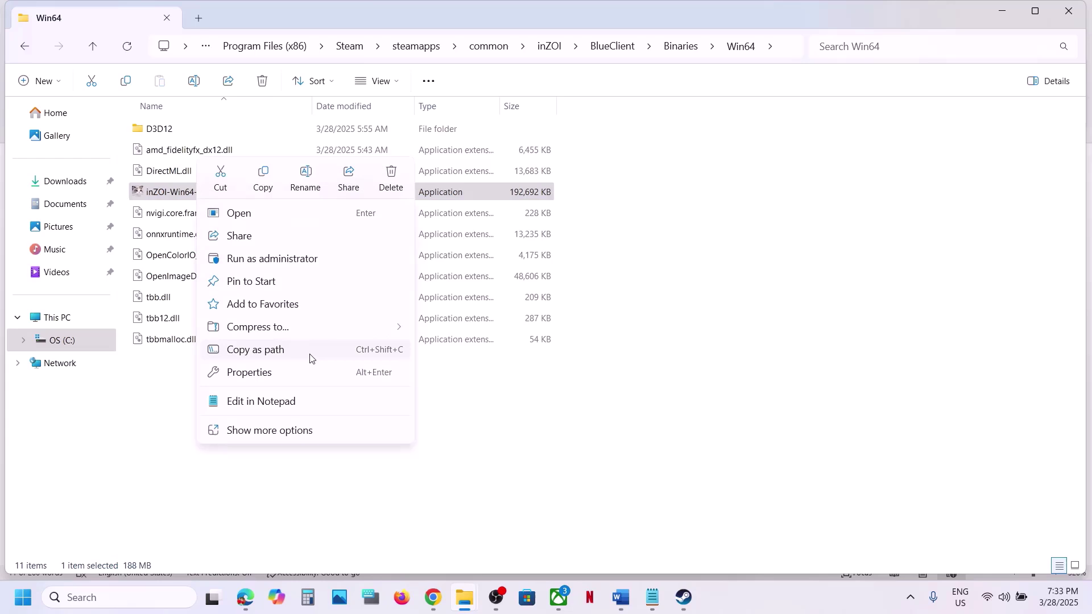
{"action": "left_click", "coordinate": [272, 382]}
{"action": "left_click", "coordinate": [322, 225]}
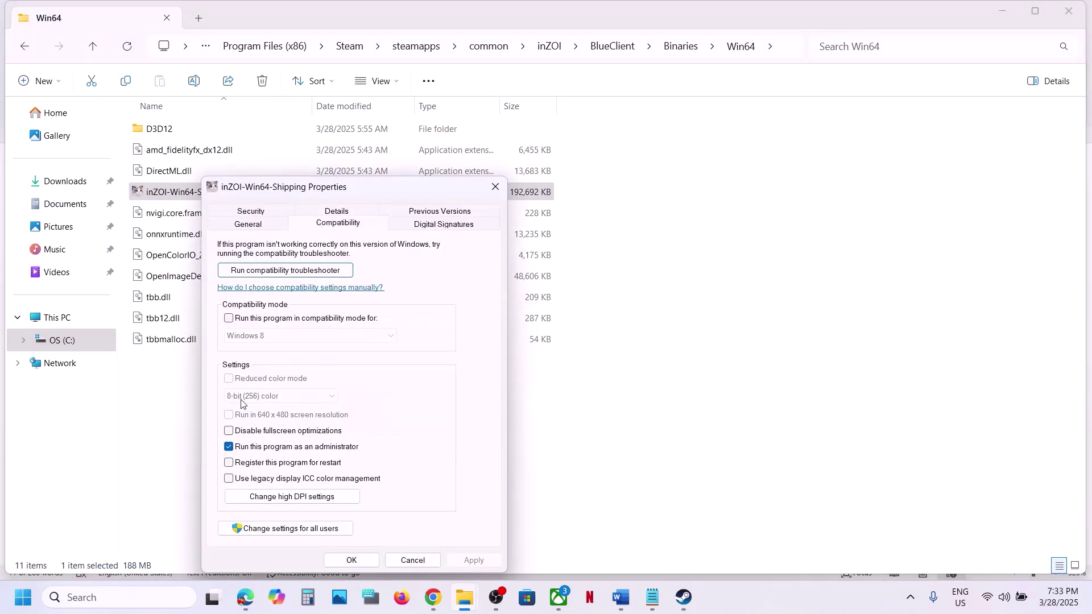
{"action": "left_click", "coordinate": [229, 319]}
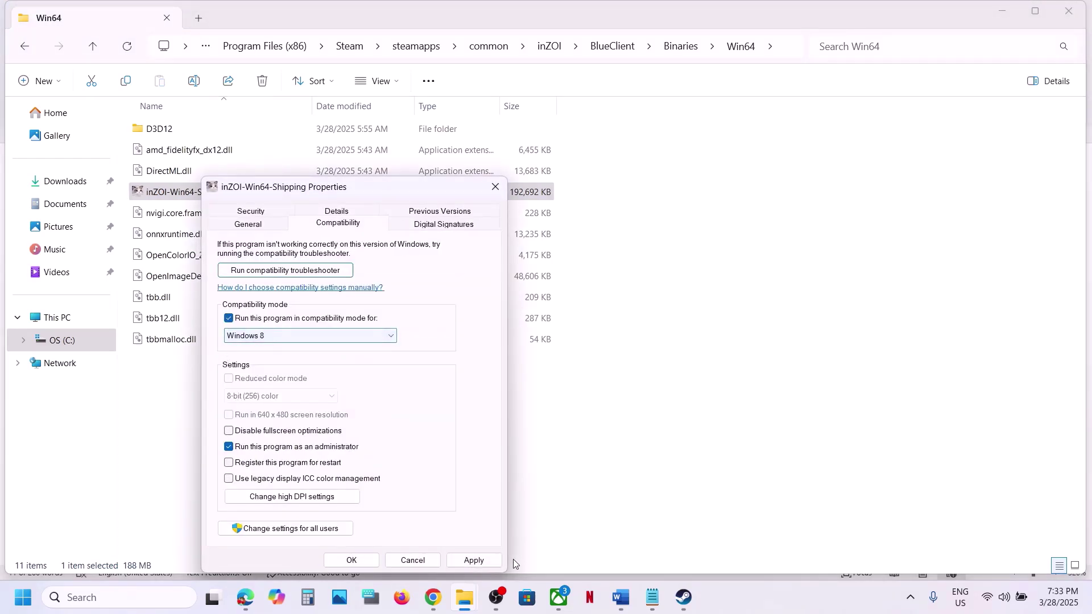
{"action": "left_click", "coordinate": [487, 561]}
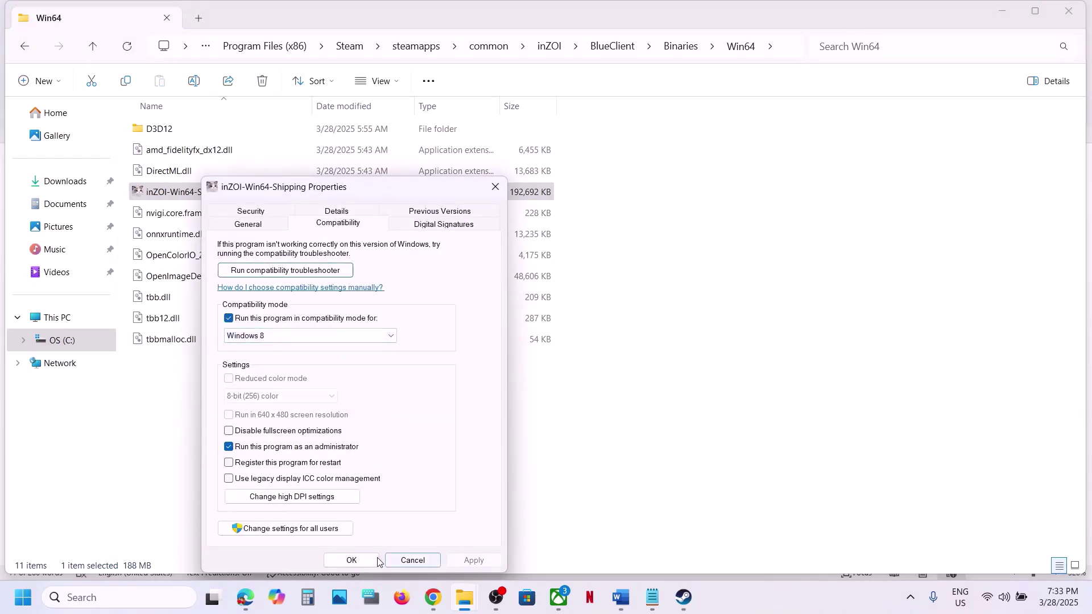
Step: Change the compatibility mode to Windows 7, disable fullscreen optimizations, and save the executable's properties
{"action": "left_click", "coordinate": [341, 337]}
{"action": "left_click", "coordinate": [268, 376]}
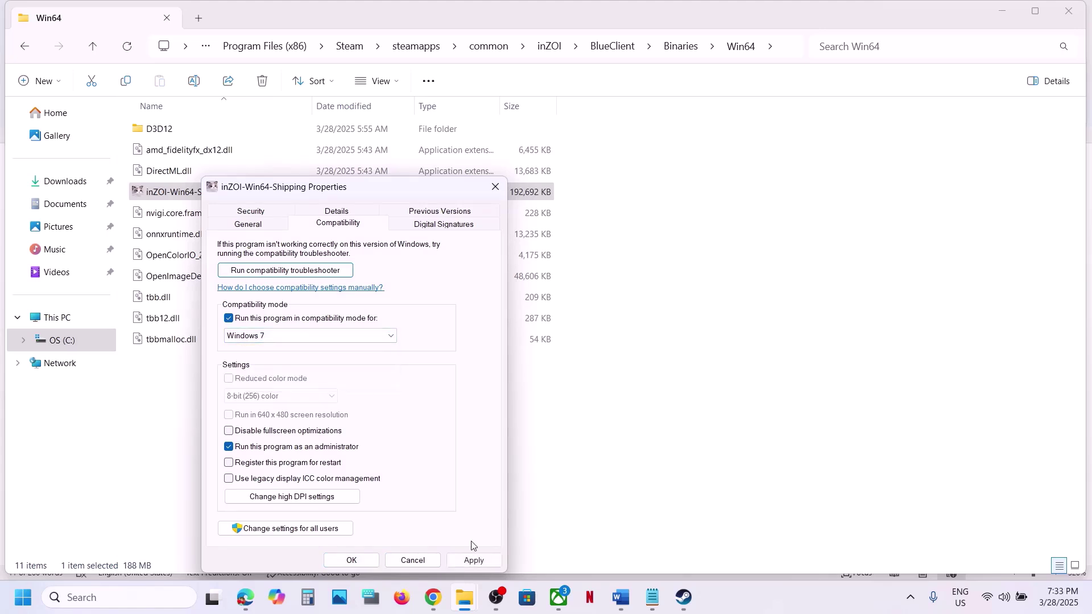
{"action": "left_click", "coordinate": [477, 564]}
{"action": "left_click", "coordinate": [474, 562]}
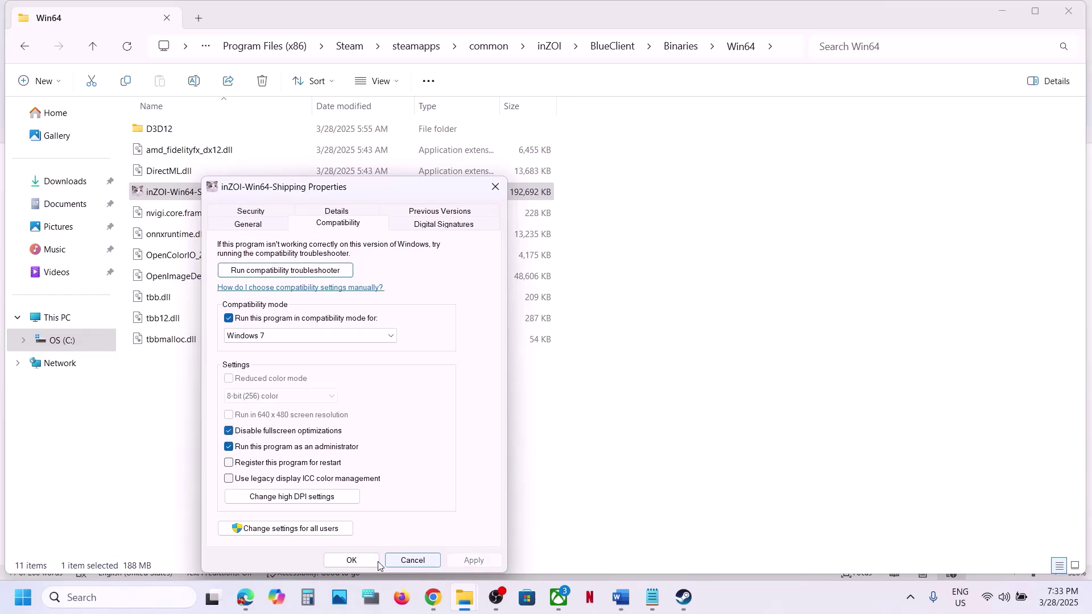
{"action": "left_click", "coordinate": [352, 561]}
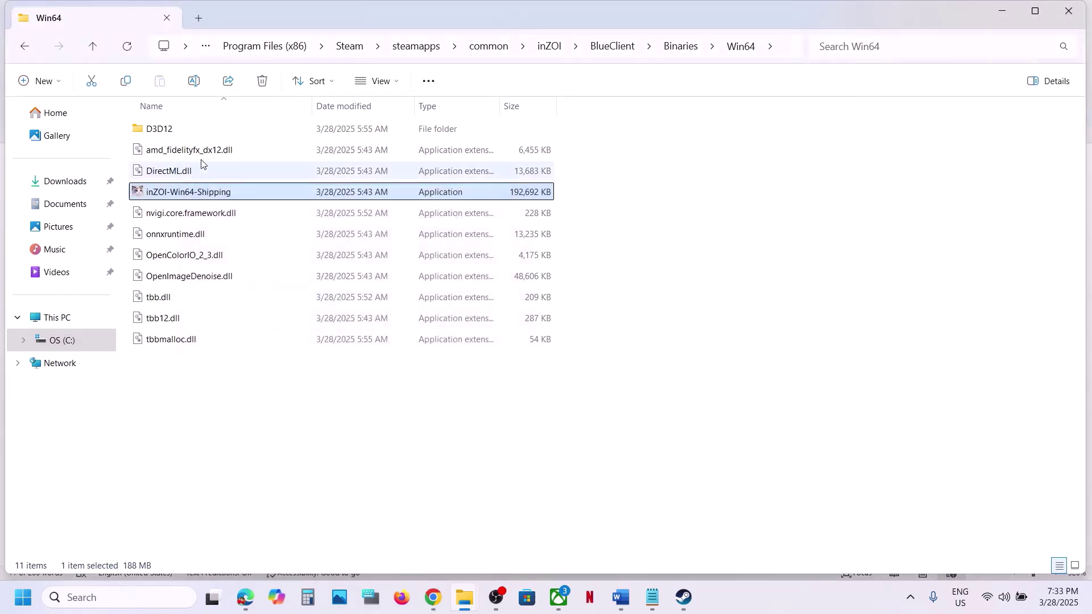
Step: Reopen the compatibility properties of inZOI-Win64-Shipping, turn off compatibility mode, and save the change
{"action": "right_click", "coordinate": [183, 192]}
{"action": "left_click", "coordinate": [253, 373]}
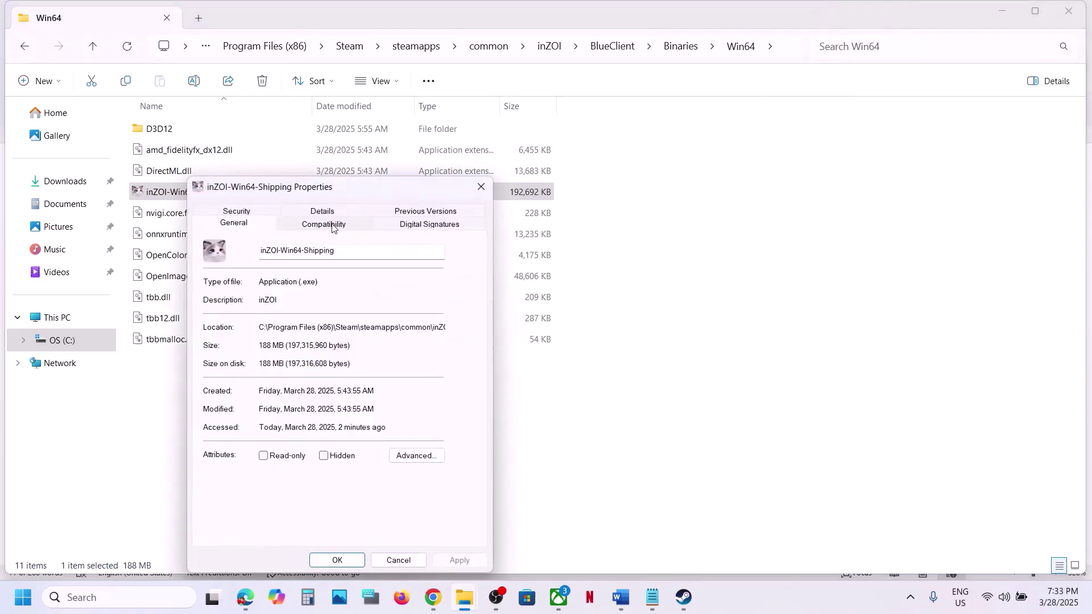
{"action": "left_click", "coordinate": [325, 224]}
{"action": "left_click", "coordinate": [215, 320]}
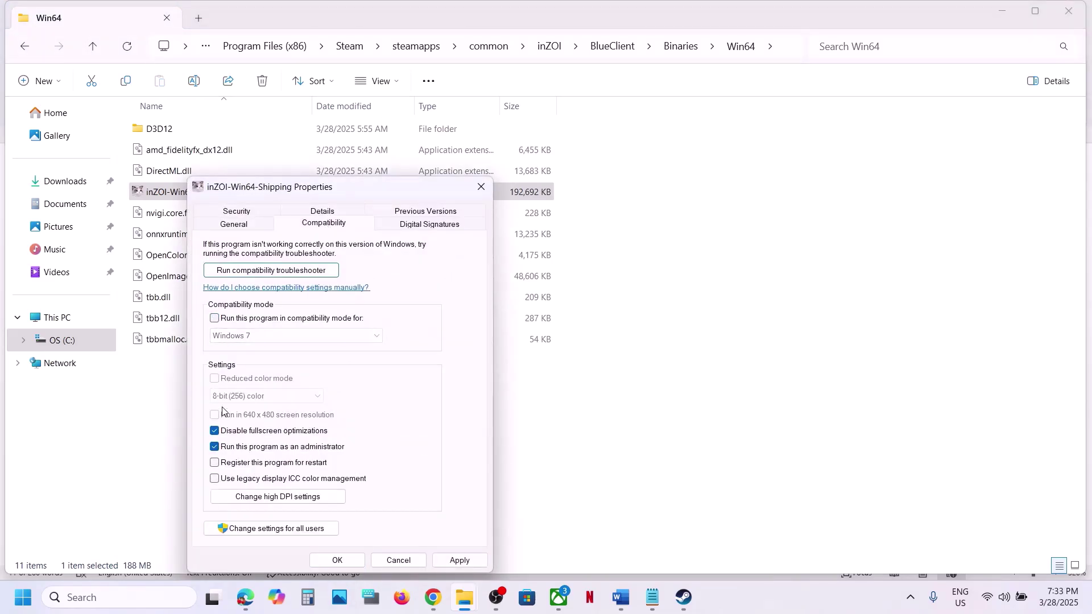
{"action": "left_click", "coordinate": [458, 560]}
{"action": "left_click", "coordinate": [338, 560]}
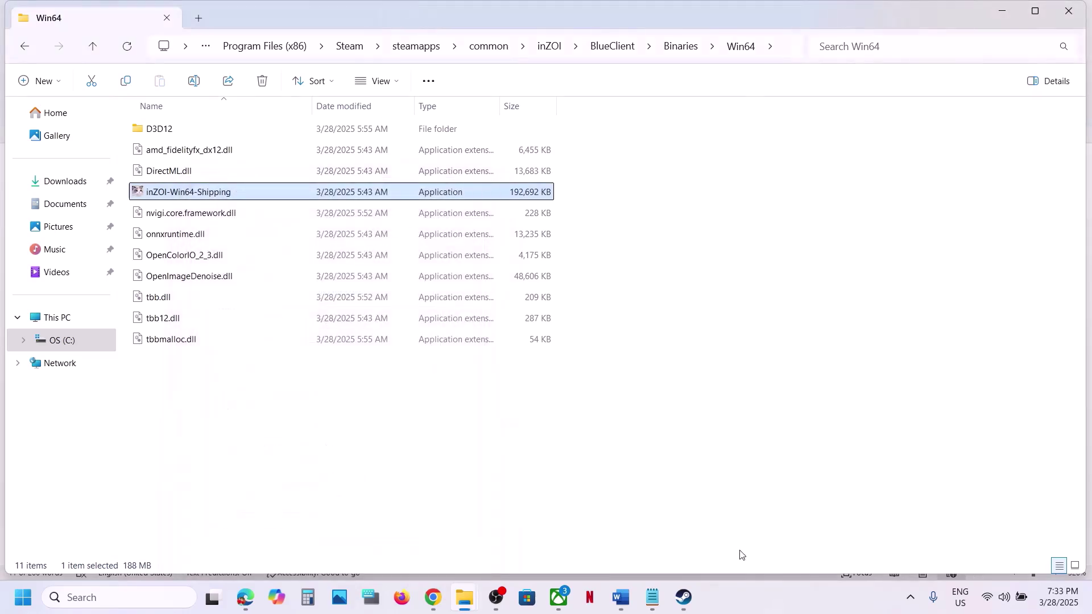
Step: Switch to the Word document and read Step 10 about allowing the game exe through antivirus, Windows Security and Firewall
{"action": "left_click", "coordinate": [684, 598]}
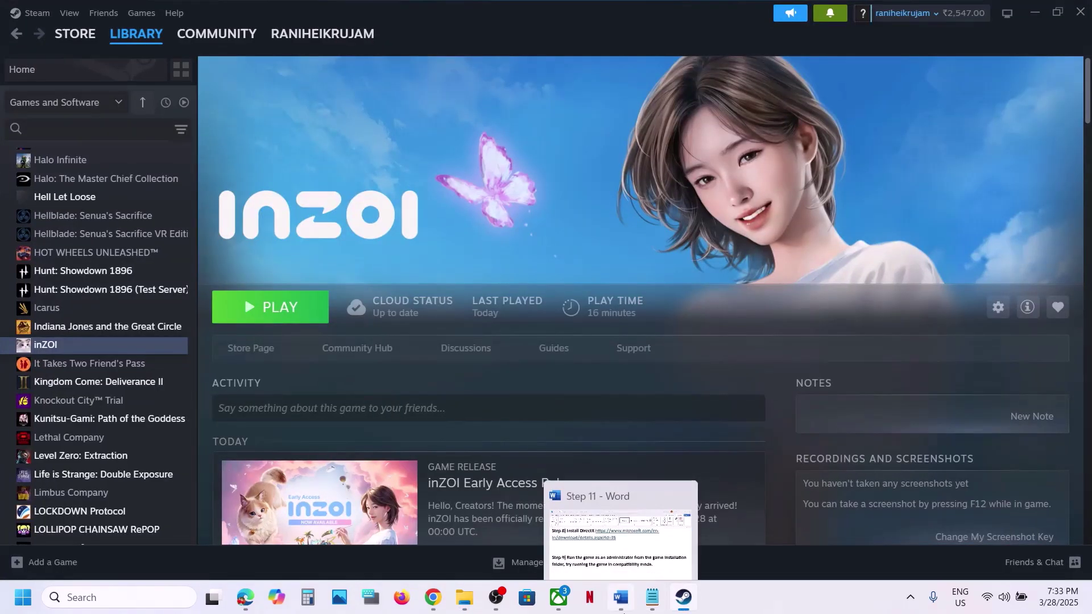
{"action": "left_click", "coordinate": [623, 600]}
{"action": "scroll", "coordinate": [472, 404], "scroll_direction": "down", "scroll_amount": 3}
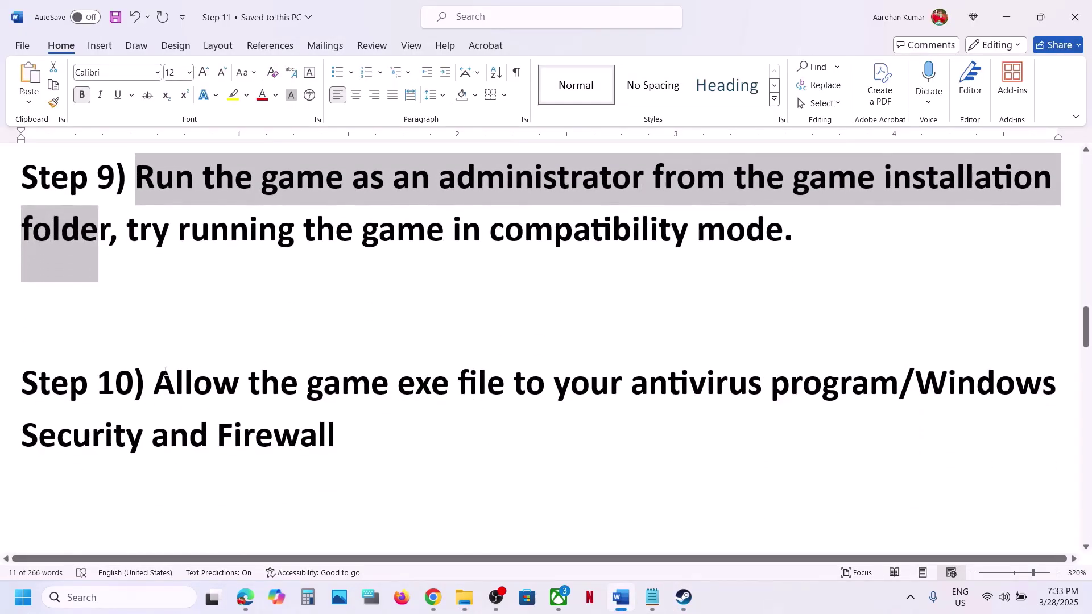
{"action": "left_click_drag", "start_coordinate": [164, 376], "coordinate": [778, 364]}
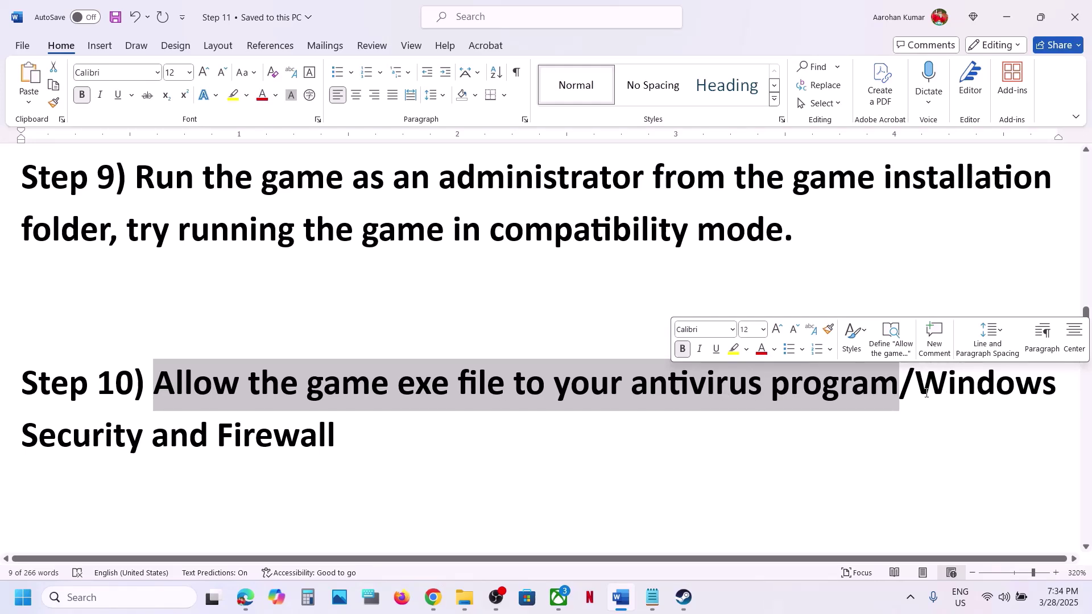
{"action": "left_click_drag", "start_coordinate": [919, 392], "coordinate": [970, 418]}
Step: Open Windows Security's ransomware protection from Windows Settings and go to the apps allowed through Controlled folder access
{"action": "key", "text": "super+i"}
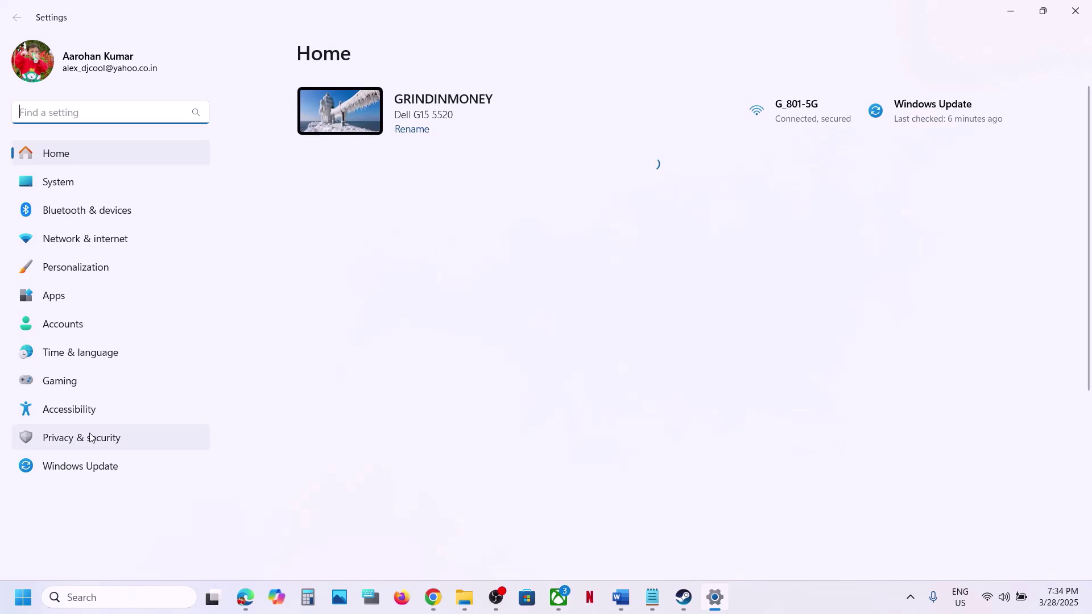
{"action": "left_click", "coordinate": [91, 438]}
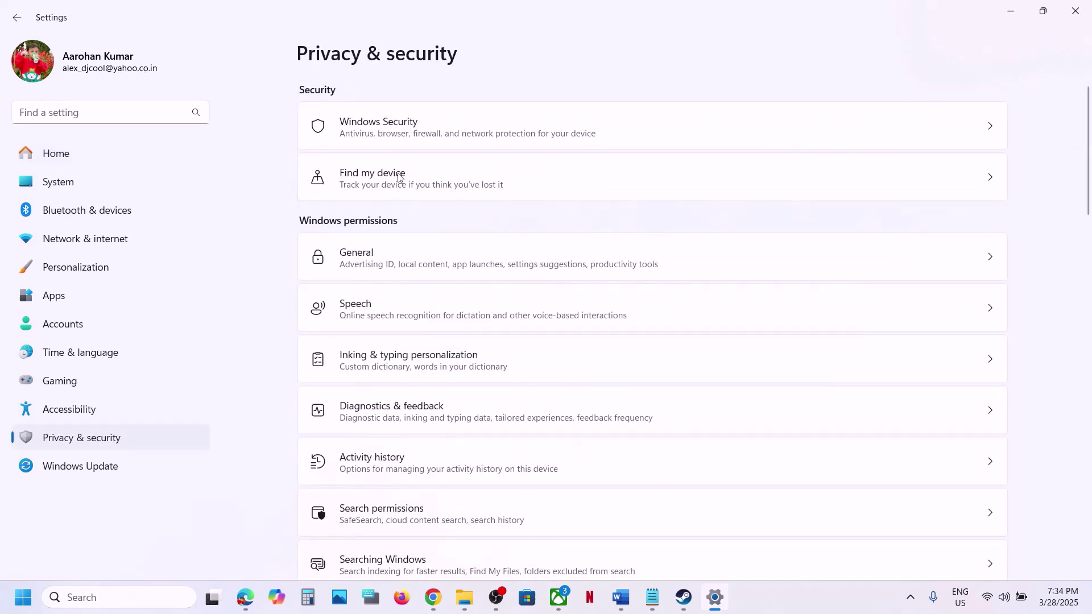
{"action": "left_click", "coordinate": [380, 138]}
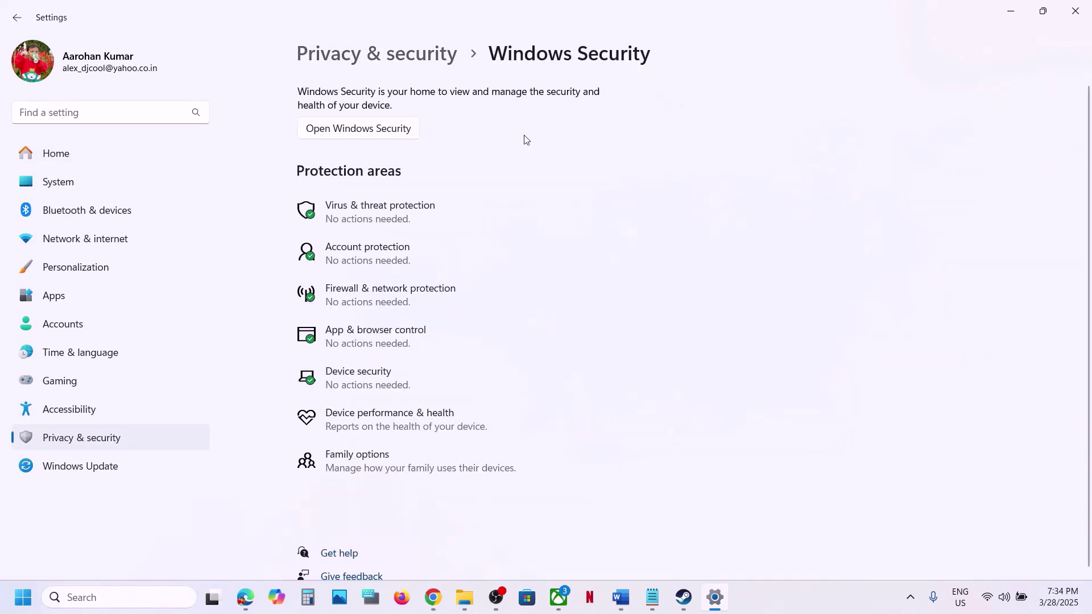
{"action": "left_click", "coordinate": [384, 210]}
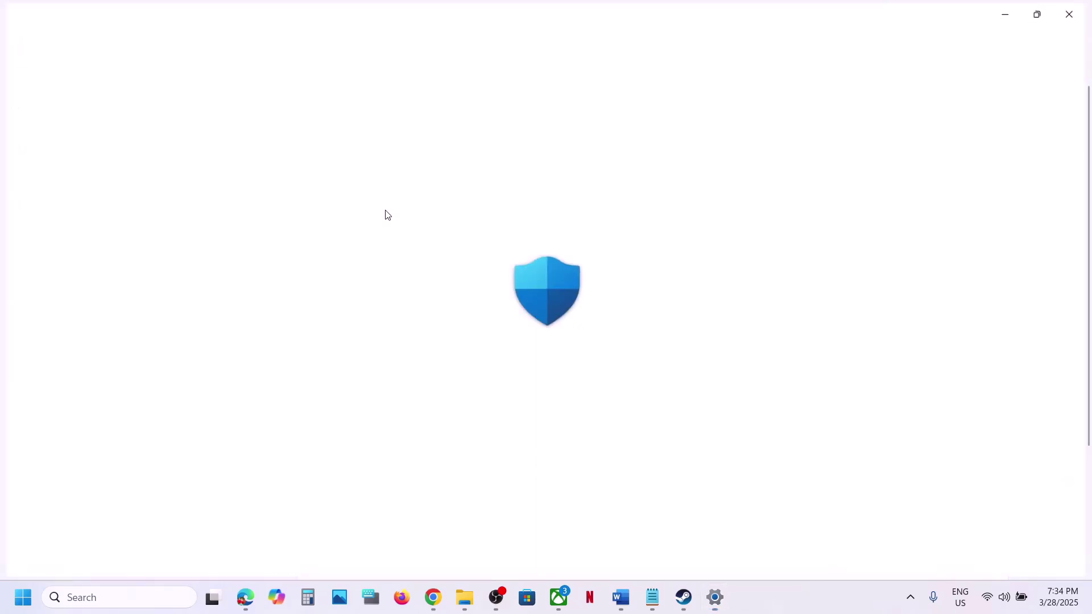
{"action": "scroll", "coordinate": [387, 398], "scroll_direction": "down", "scroll_amount": 3}
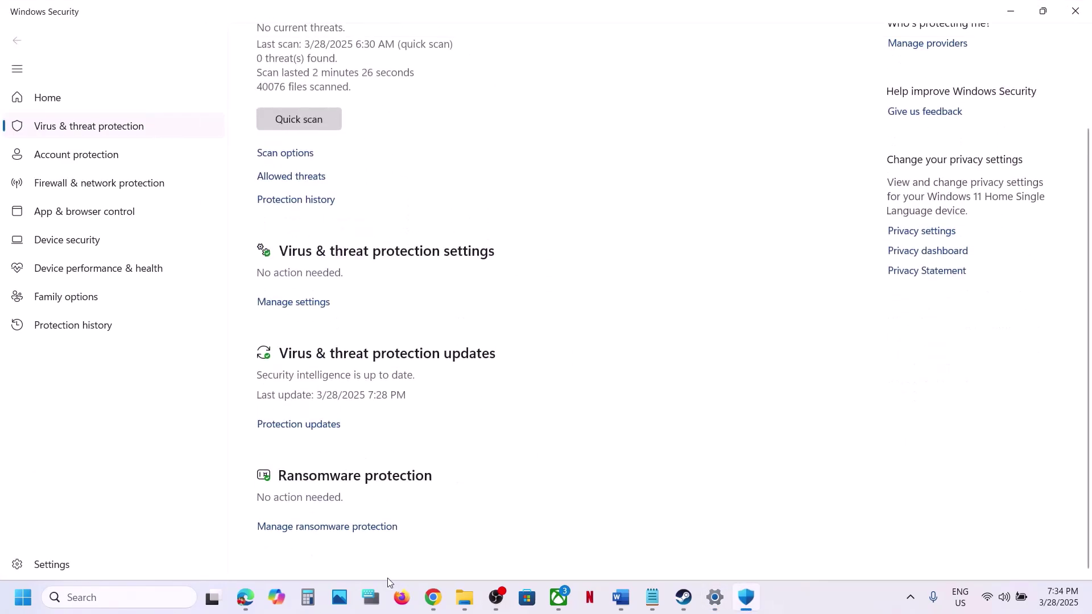
{"action": "left_click", "coordinate": [308, 529]}
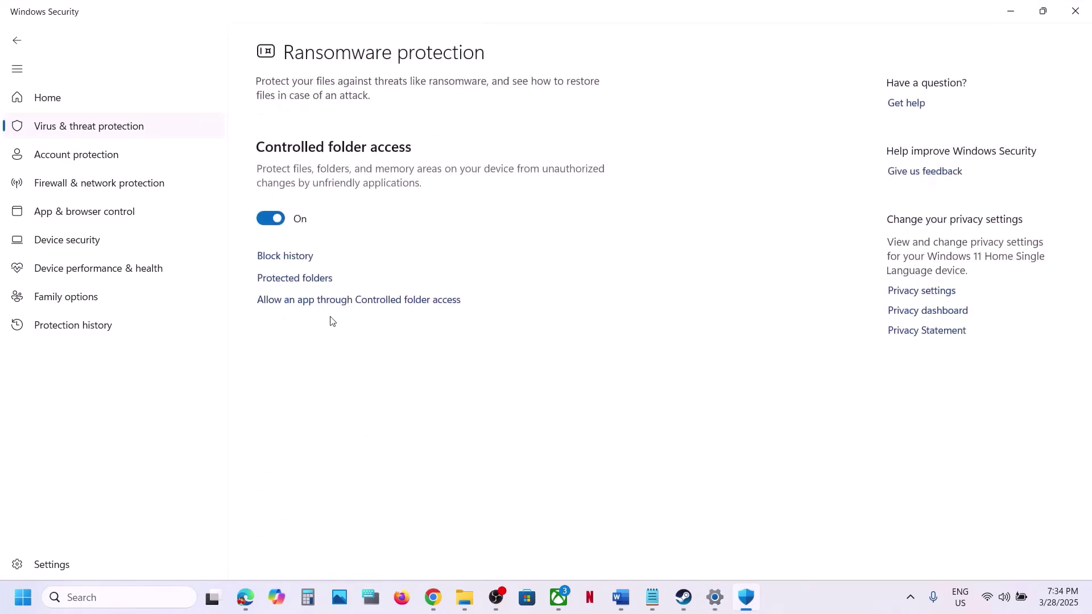
{"action": "left_click", "coordinate": [354, 301]}
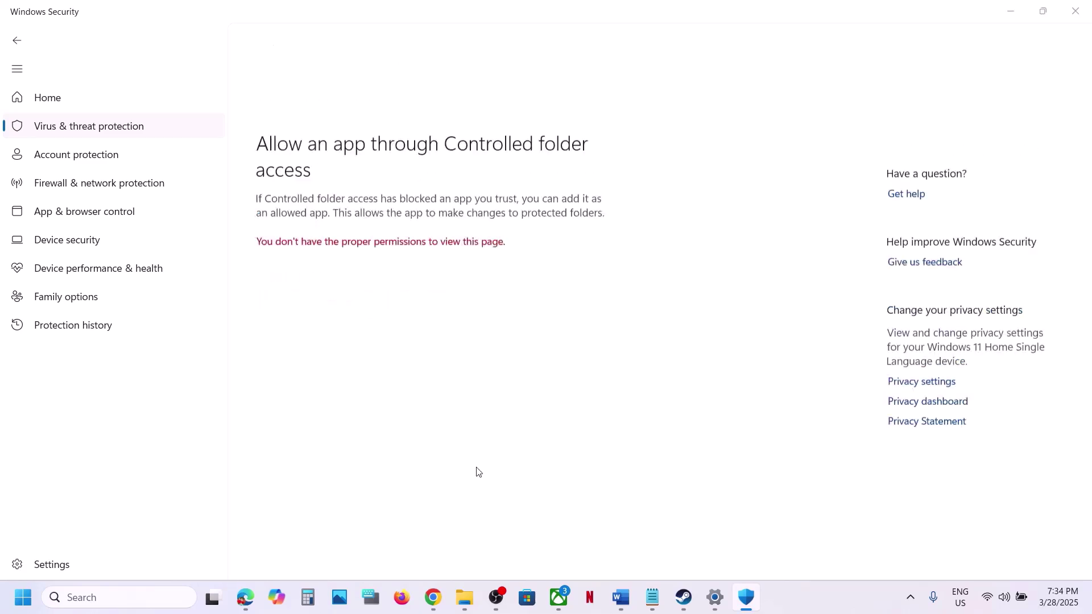
{"action": "scroll", "coordinate": [433, 227], "scroll_direction": "down", "scroll_amount": 5}
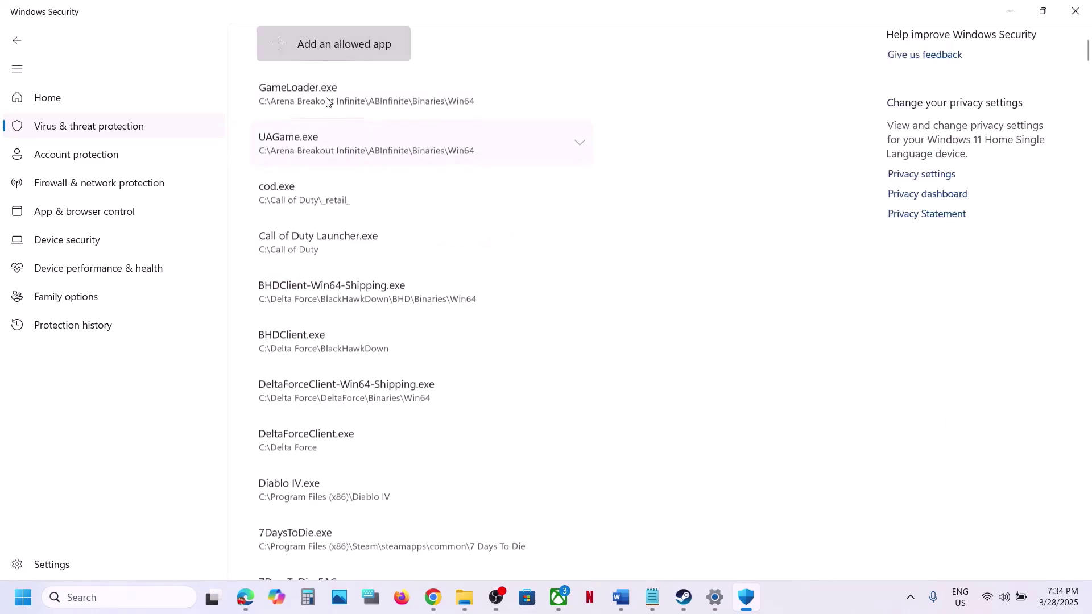
Step: Add the inZOI application from the steamapps\common\inZOI folder as an allowed app
{"action": "left_click", "coordinate": [333, 48]}
{"action": "left_click", "coordinate": [343, 101]}
{"action": "left_click", "coordinate": [412, 44]}
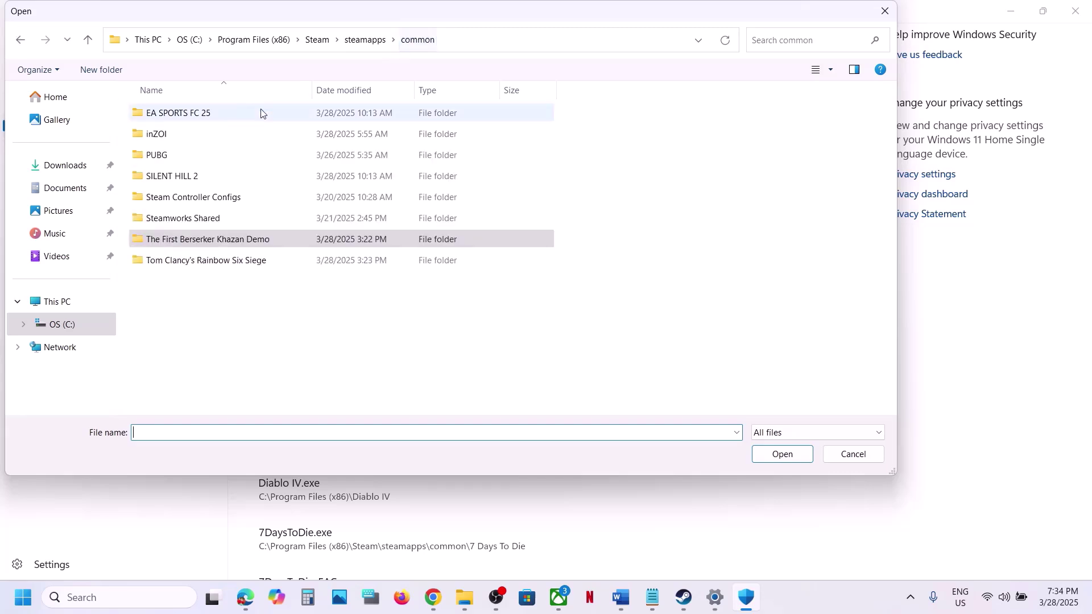
{"action": "double_click", "coordinate": [165, 133]}
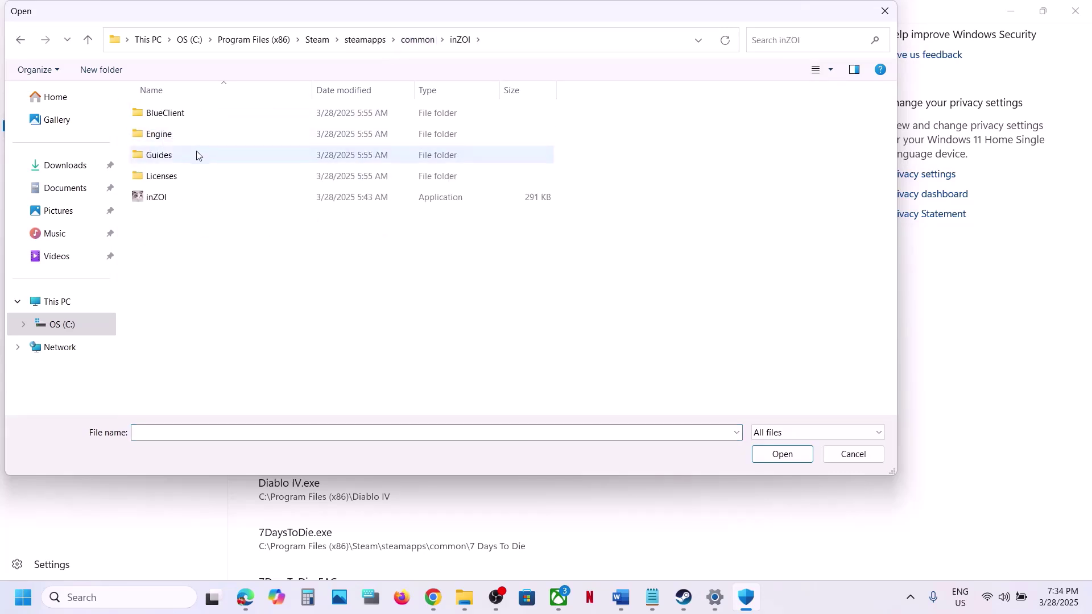
{"action": "left_click", "coordinate": [149, 199]}
{"action": "left_click", "coordinate": [782, 455]}
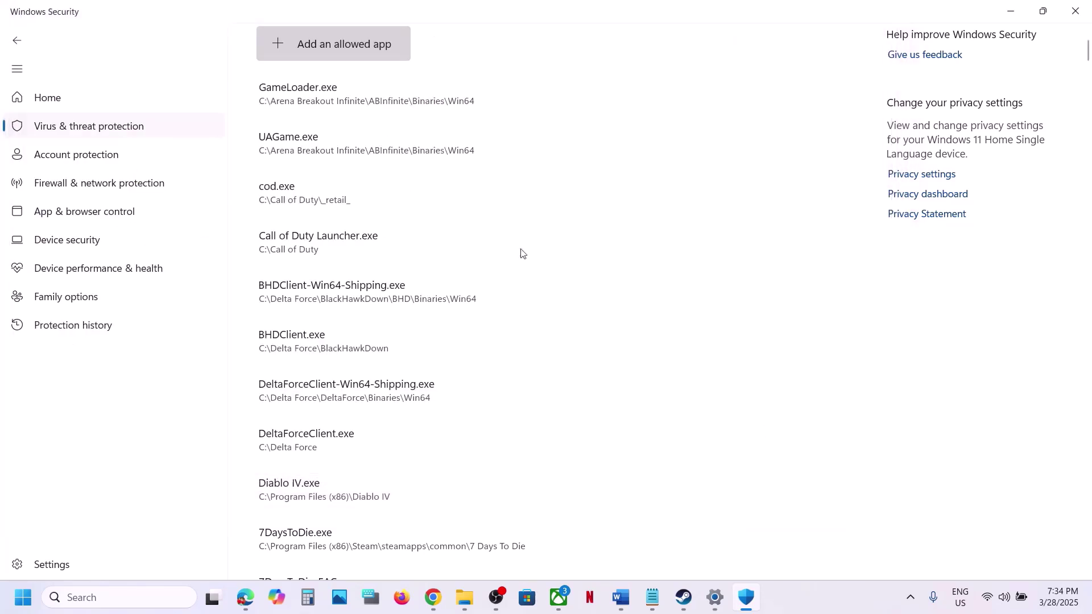
Step: Add inZOI-Win64-Shipping from the BlueClient\Binaries\Win64 folder as another allowed app
{"action": "left_click", "coordinate": [303, 51]}
{"action": "left_click", "coordinate": [326, 102]}
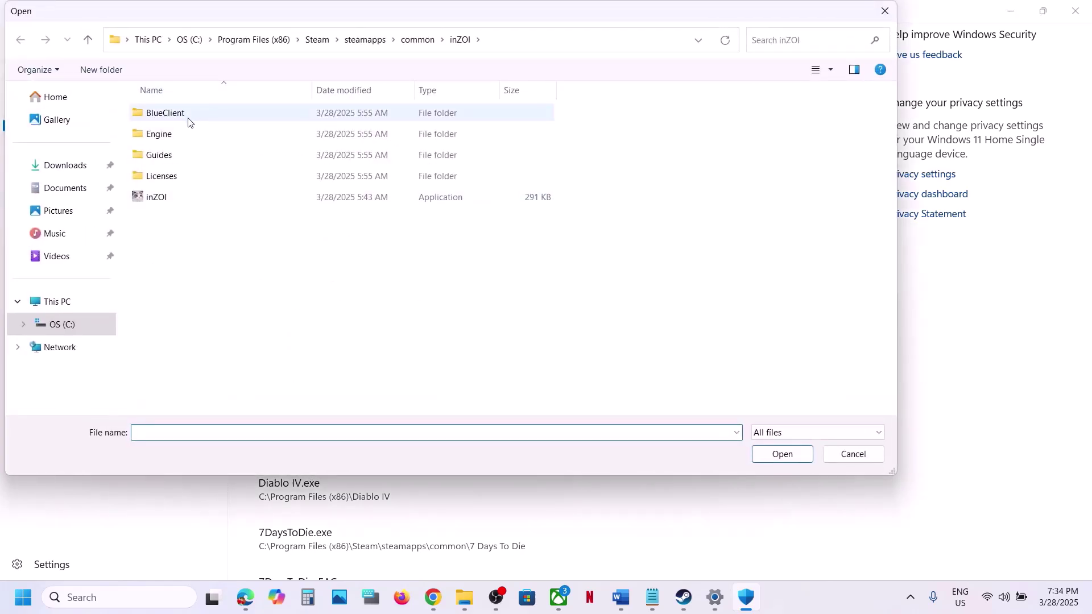
{"action": "double_click", "coordinate": [190, 123]}
{"action": "double_click", "coordinate": [191, 118]}
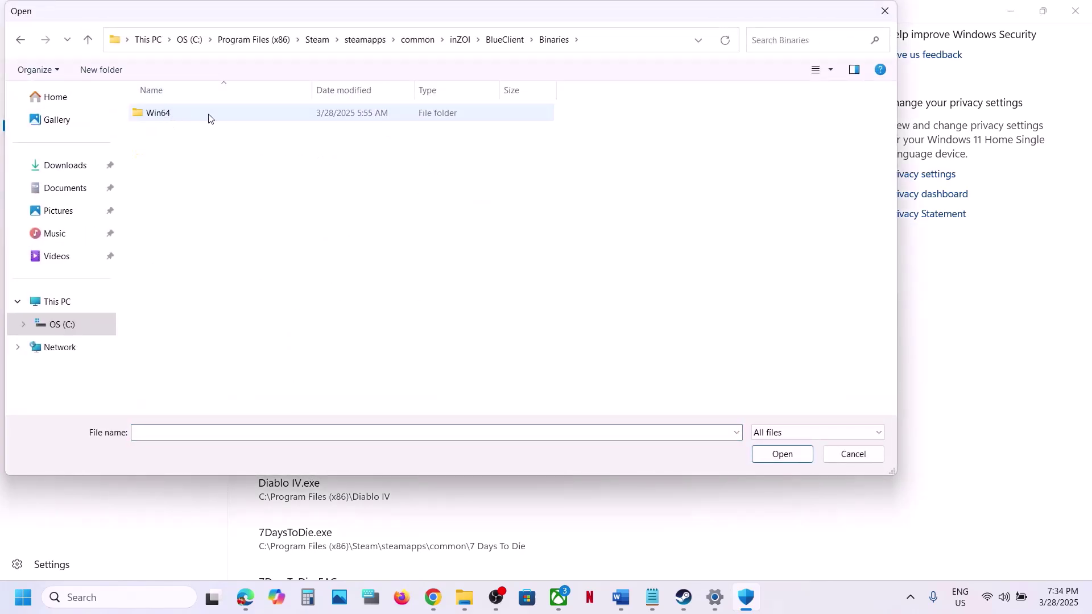
{"action": "double_click", "coordinate": [189, 116]}
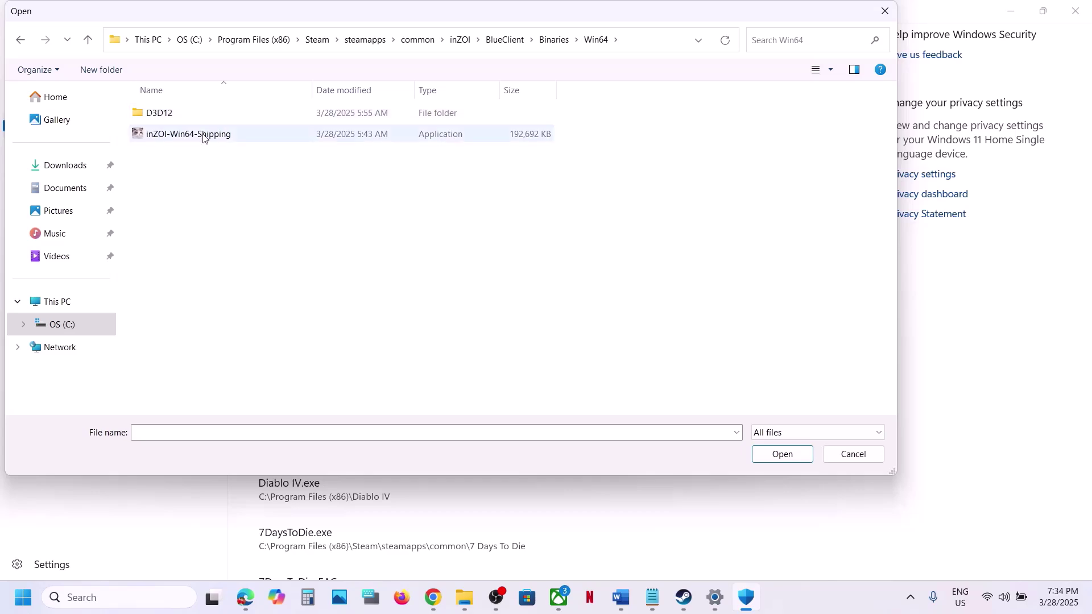
{"action": "left_click", "coordinate": [205, 135]}
{"action": "left_click", "coordinate": [762, 459]}
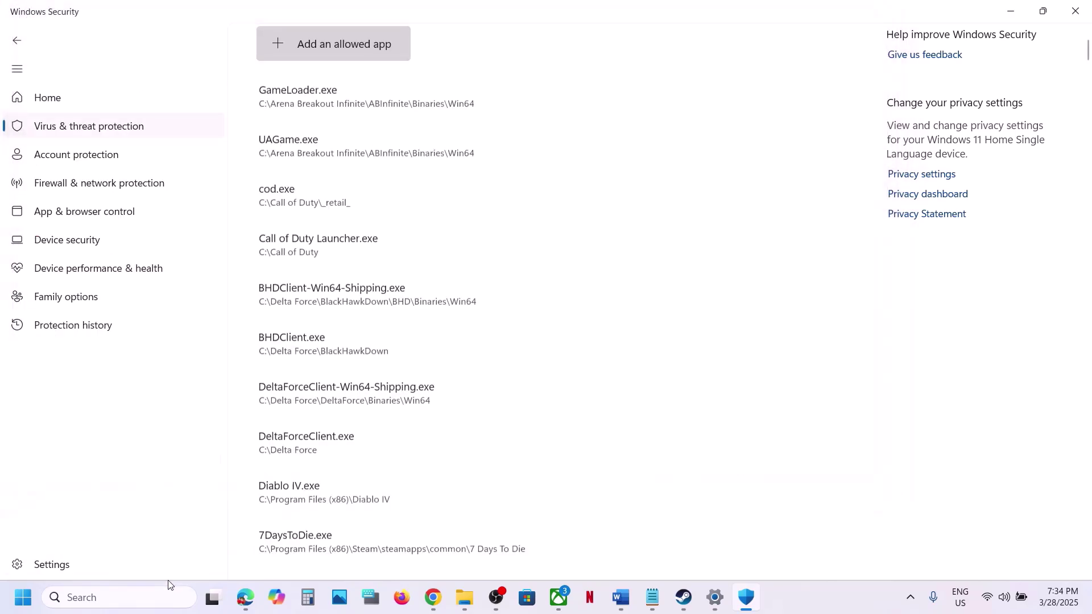
Step: Open Windows Defender Firewall's allowed apps through Control Panel's System and Security, and enable changing the settings
{"action": "left_click", "coordinate": [139, 599]}
{"action": "type", "text": "control"}
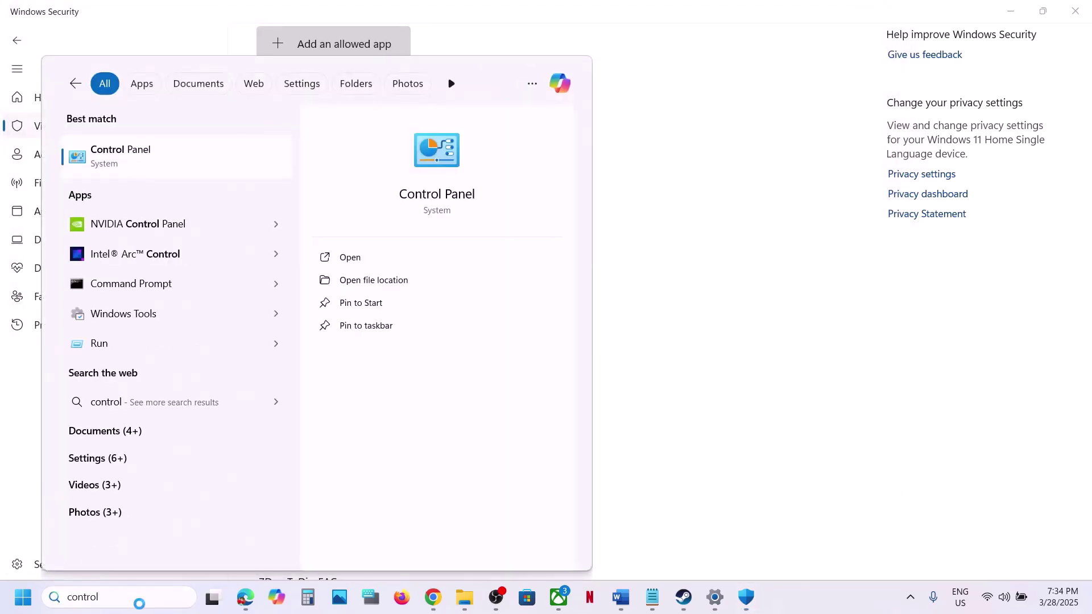
{"action": "key", "text": "Return"}
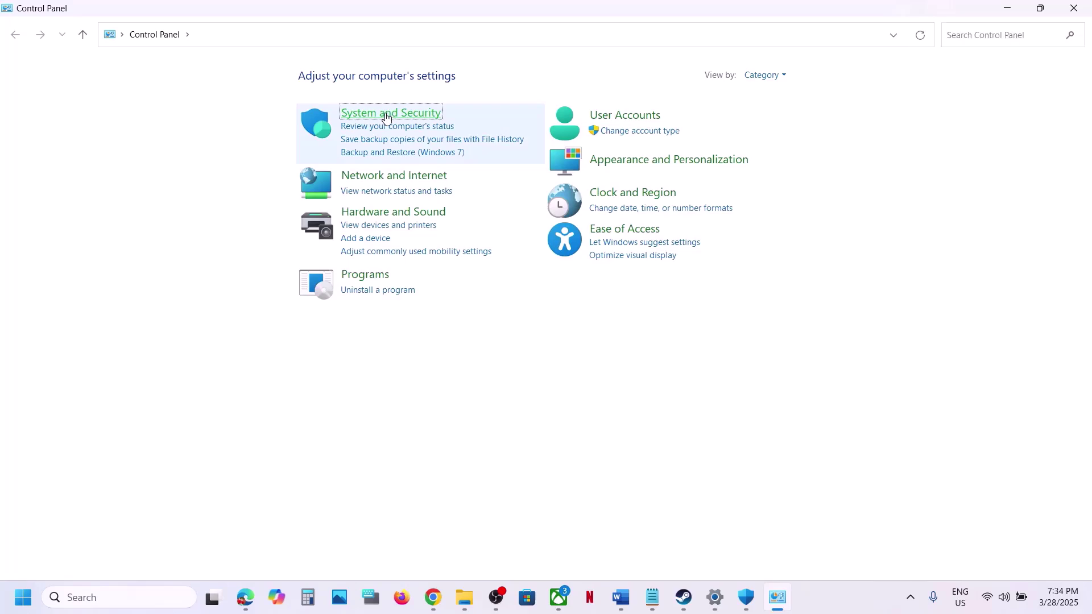
{"action": "left_click", "coordinate": [387, 113]}
{"action": "left_click", "coordinate": [276, 128]}
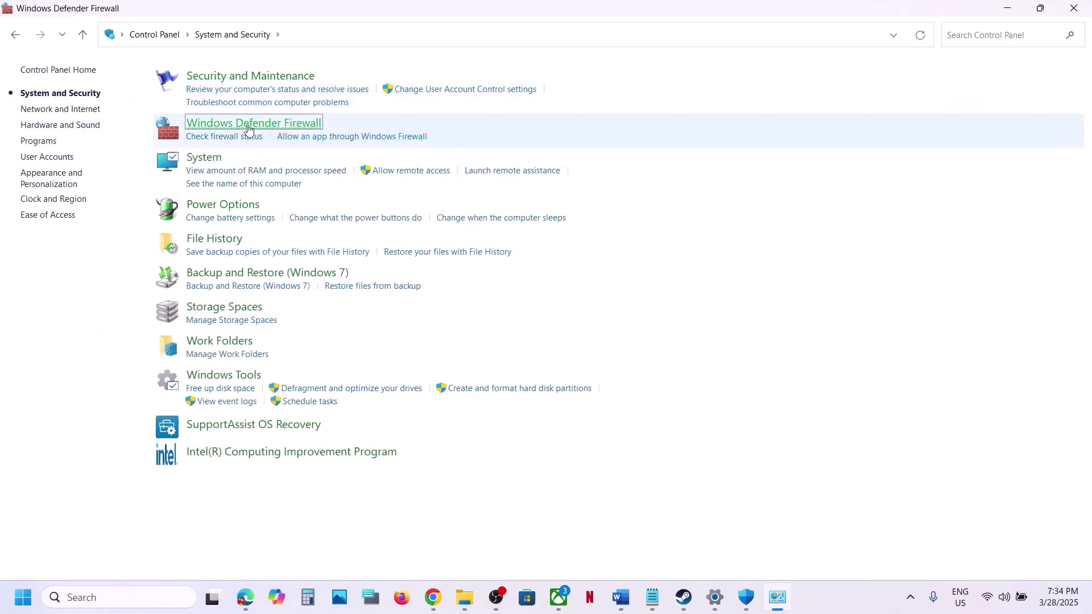
{"action": "left_click", "coordinate": [69, 113]}
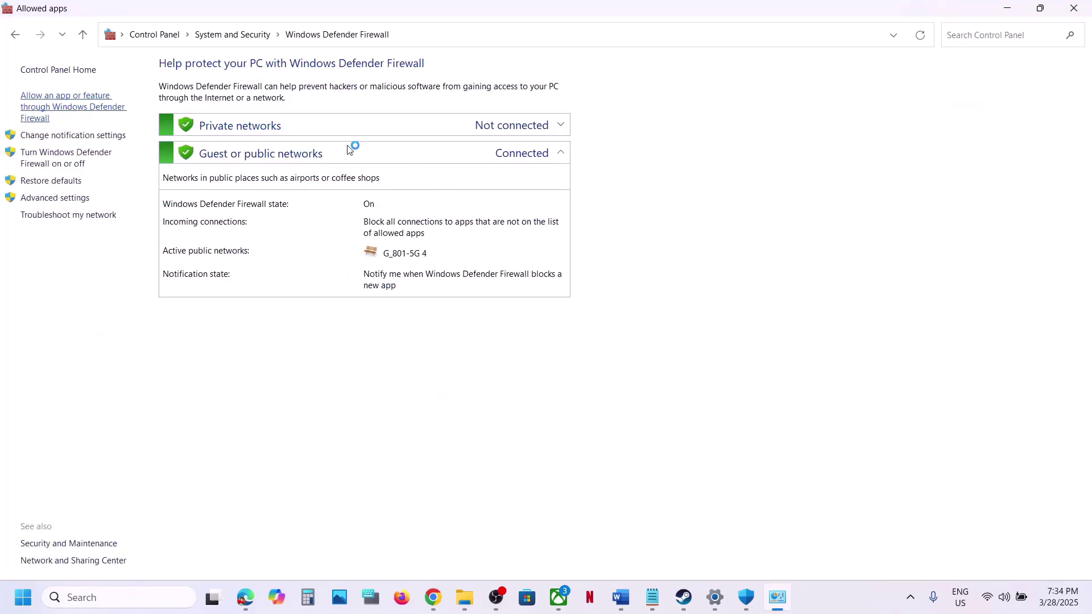
{"action": "left_click", "coordinate": [700, 108]}
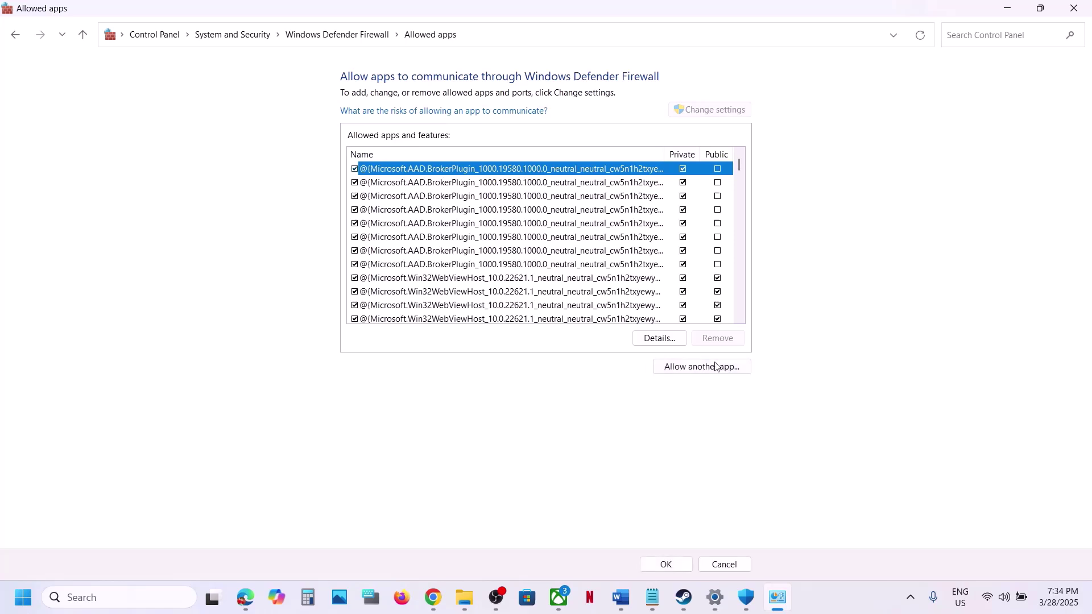
Step: Try to add inZOI-Win64-Shipping from inZOI's BlueClient\Binaries\Win64 folder as an app allowed through the firewall
{"action": "left_click", "coordinate": [707, 367]}
{"action": "left_click", "coordinate": [654, 367]}
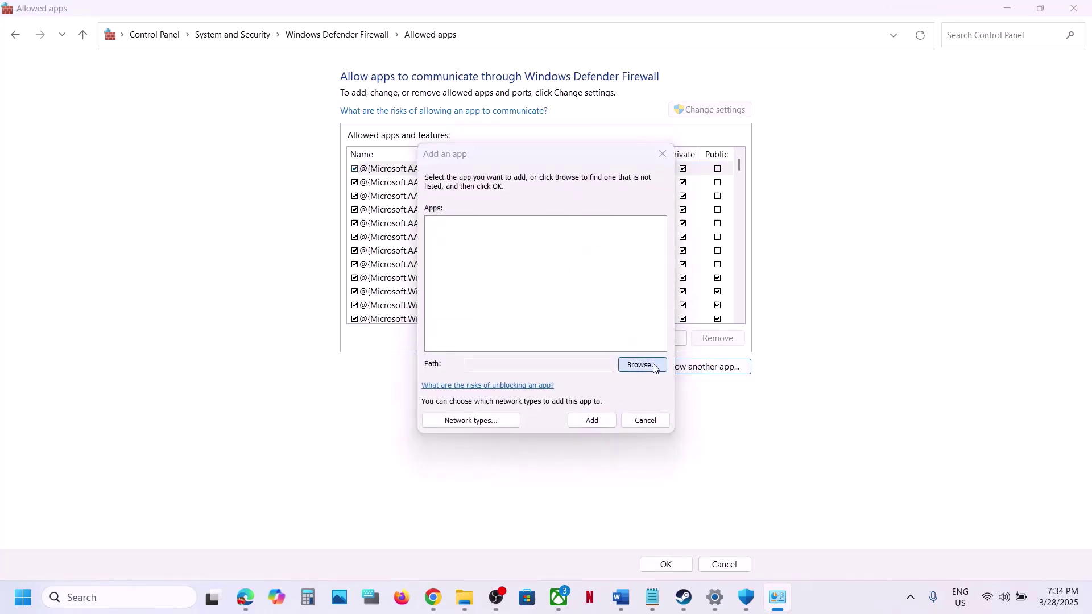
{"action": "left_click", "coordinate": [572, 172]}
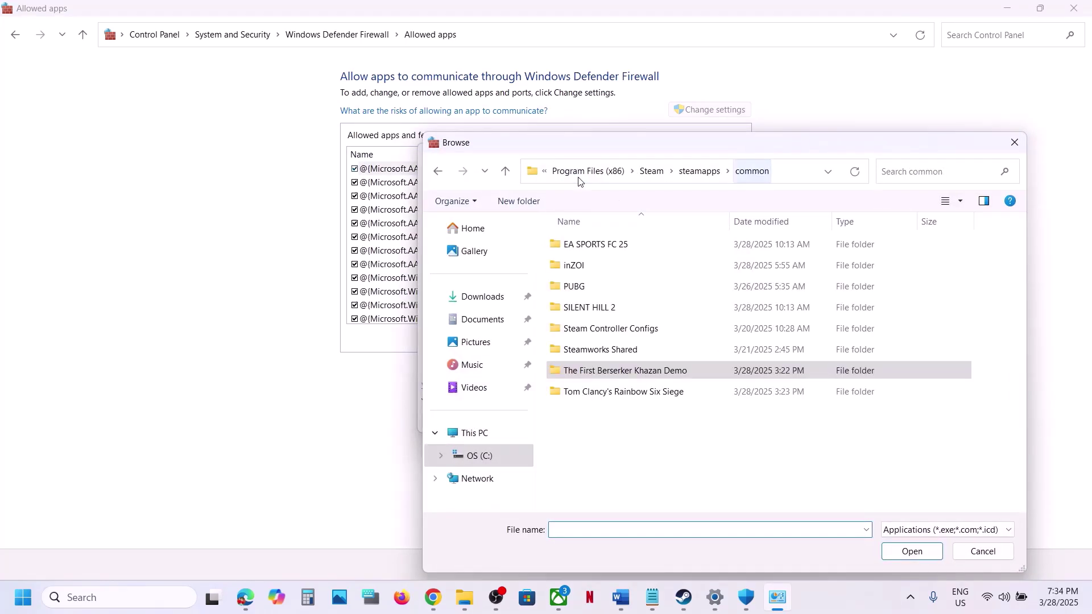
{"action": "double_click", "coordinate": [586, 265]}
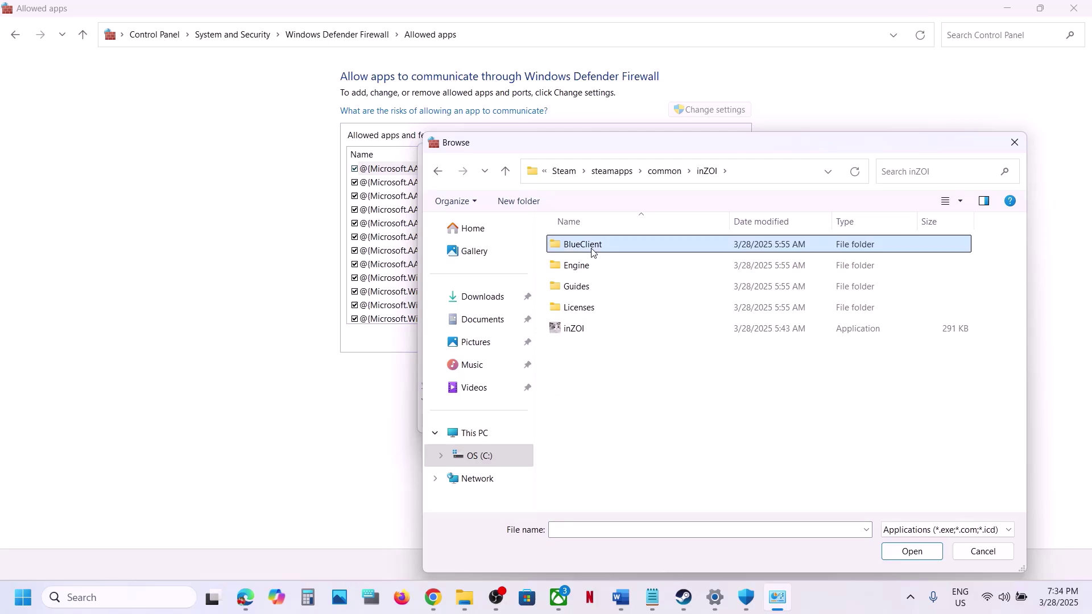
{"action": "double_click", "coordinate": [592, 245]}
{"action": "double_click", "coordinate": [592, 244]}
{"action": "double_click", "coordinate": [591, 246]}
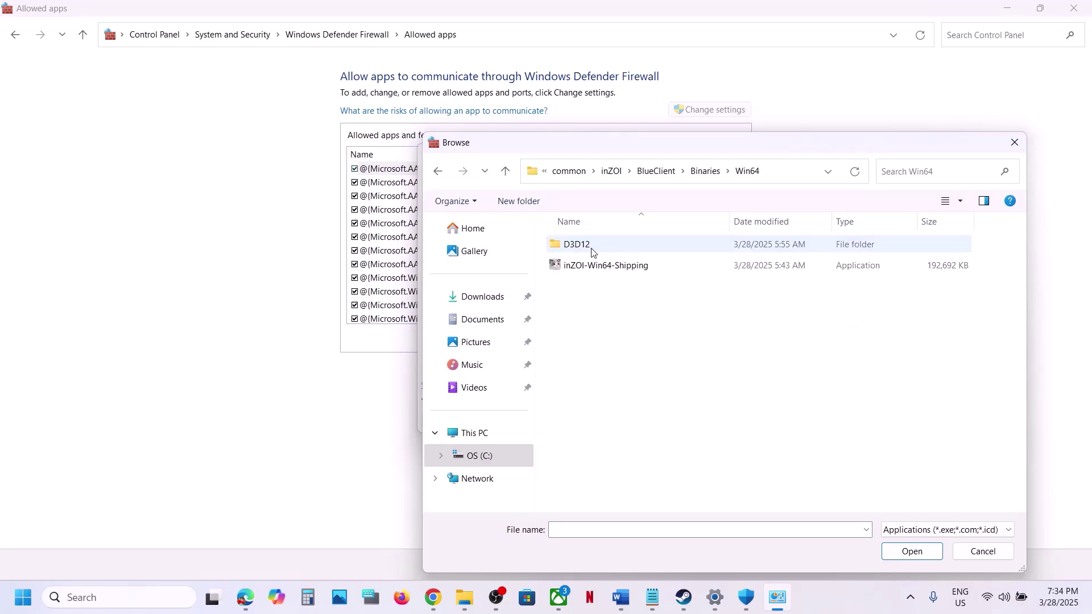
{"action": "left_click", "coordinate": [597, 265]}
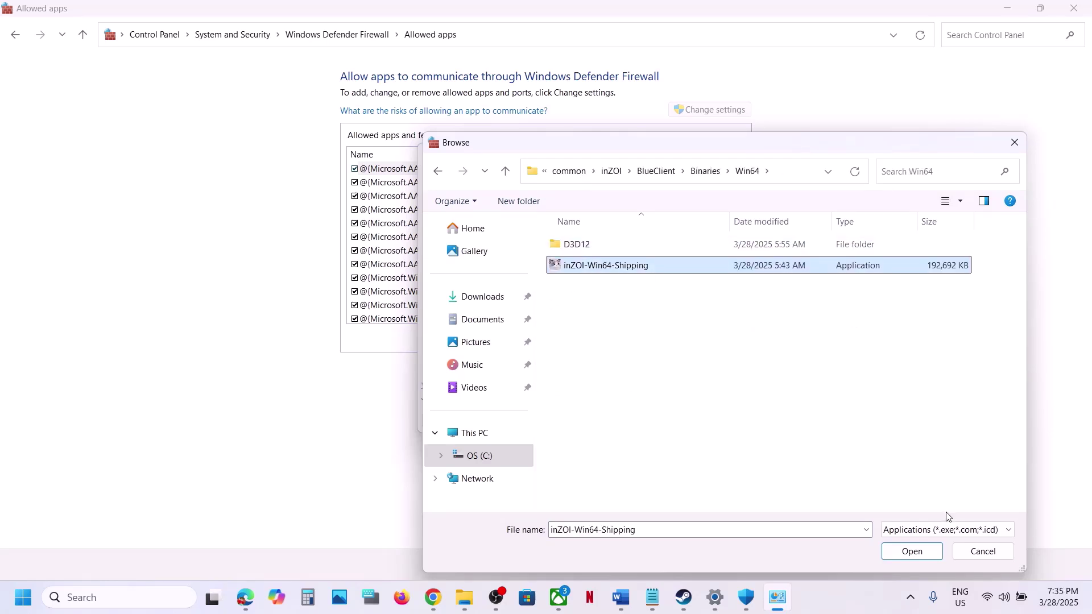
{"action": "left_click", "coordinate": [905, 555]}
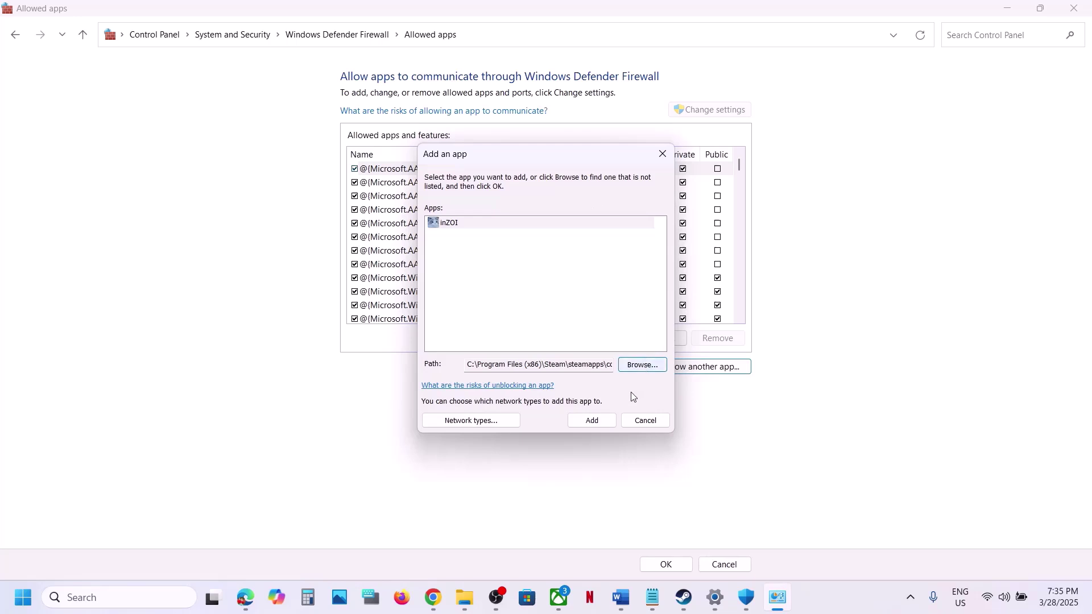
{"action": "left_click", "coordinate": [594, 421]}
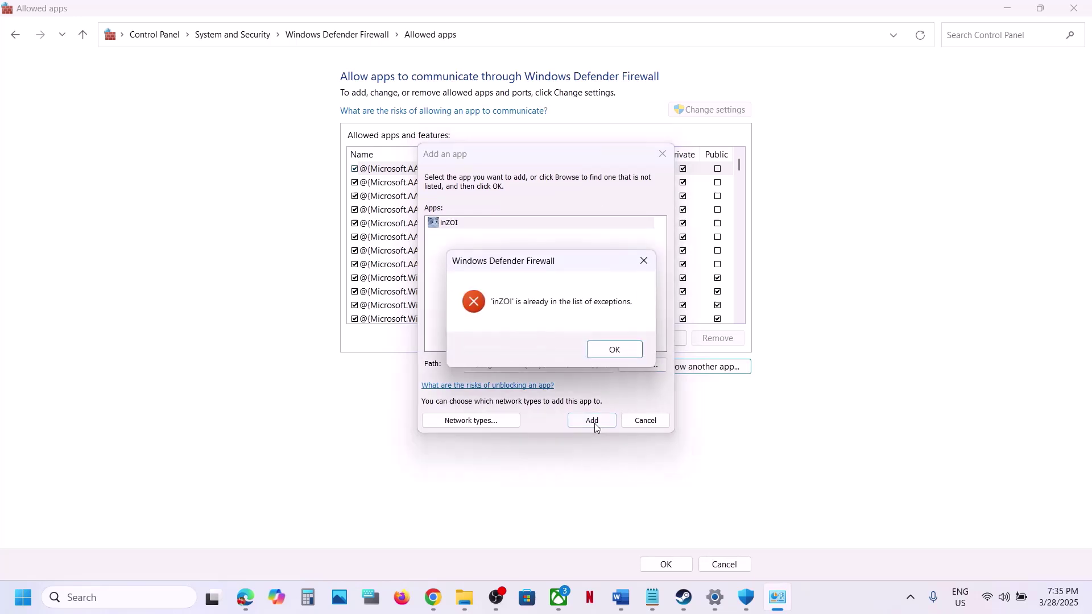
{"action": "left_click", "coordinate": [616, 350]}
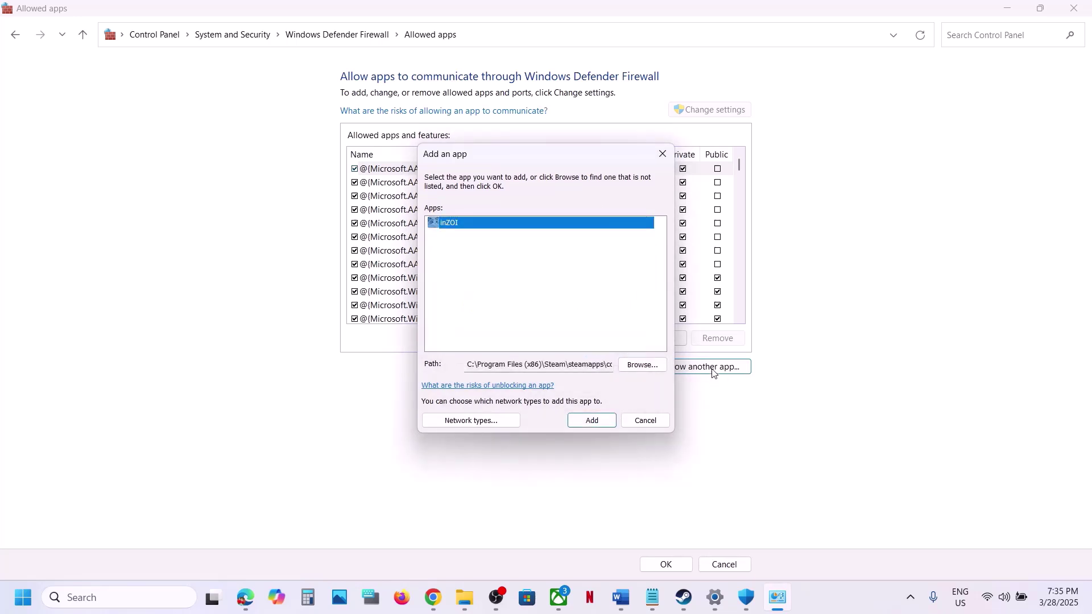
Step: Try to add the inZOI application from the steamapps\common\inZOI folder to the firewall's allowed apps, and close the app-adding dialog
{"action": "left_click", "coordinate": [654, 366]}
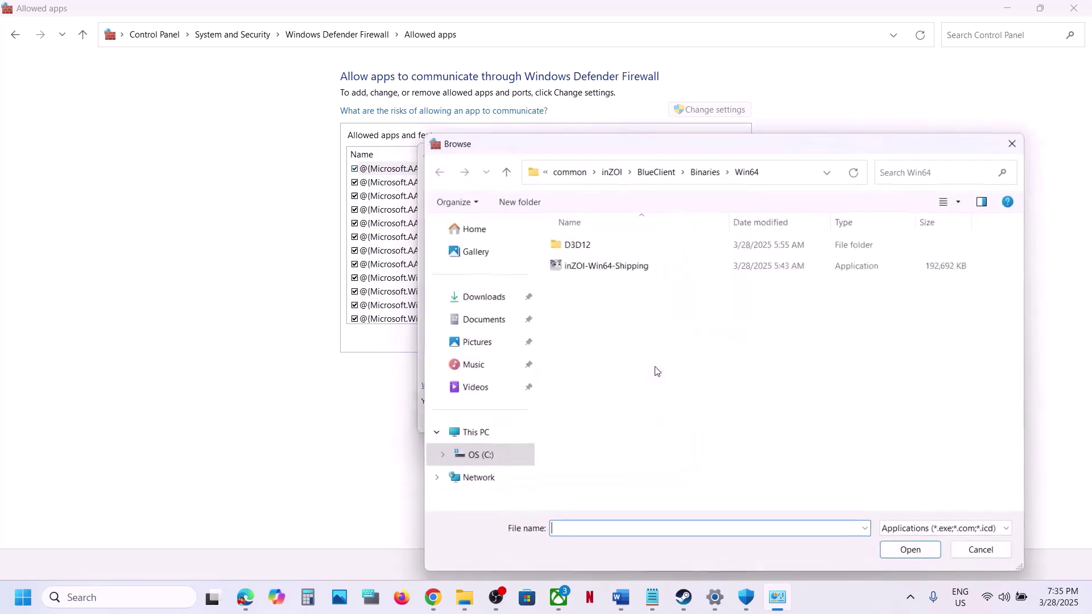
{"action": "left_click", "coordinate": [505, 171]}
{"action": "left_click", "coordinate": [505, 171]}
{"action": "left_click", "coordinate": [572, 330]}
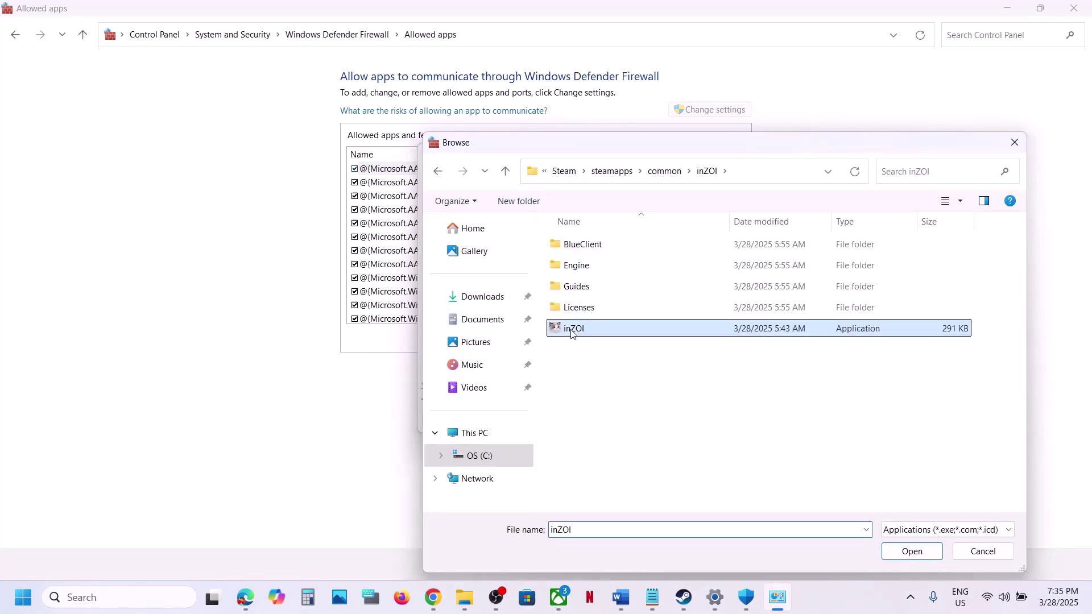
{"action": "left_click", "coordinate": [897, 550]}
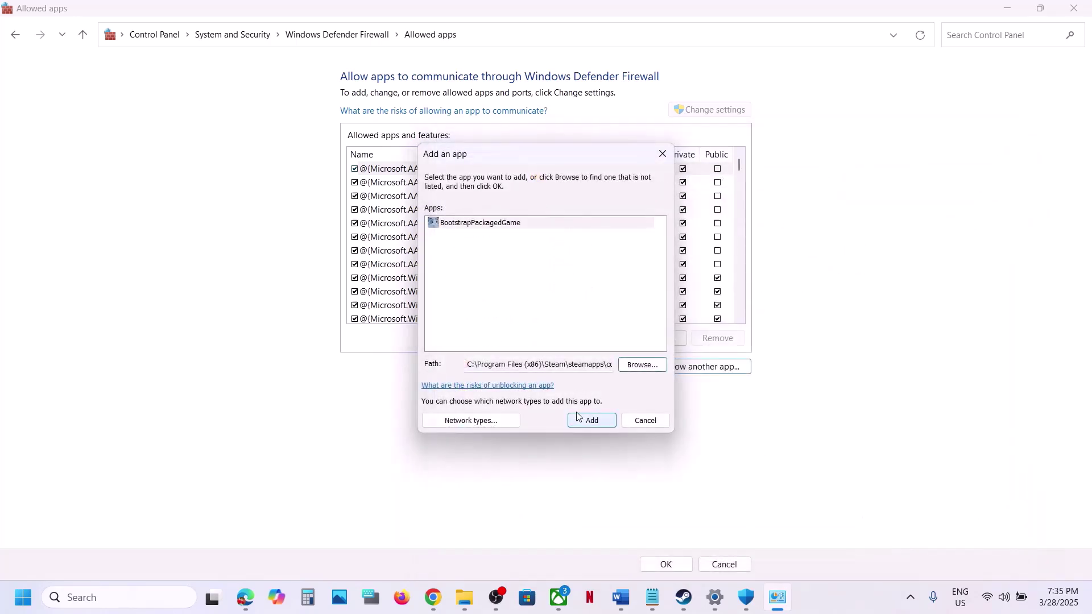
{"action": "left_click", "coordinate": [586, 421]}
{"action": "left_click", "coordinate": [633, 351]}
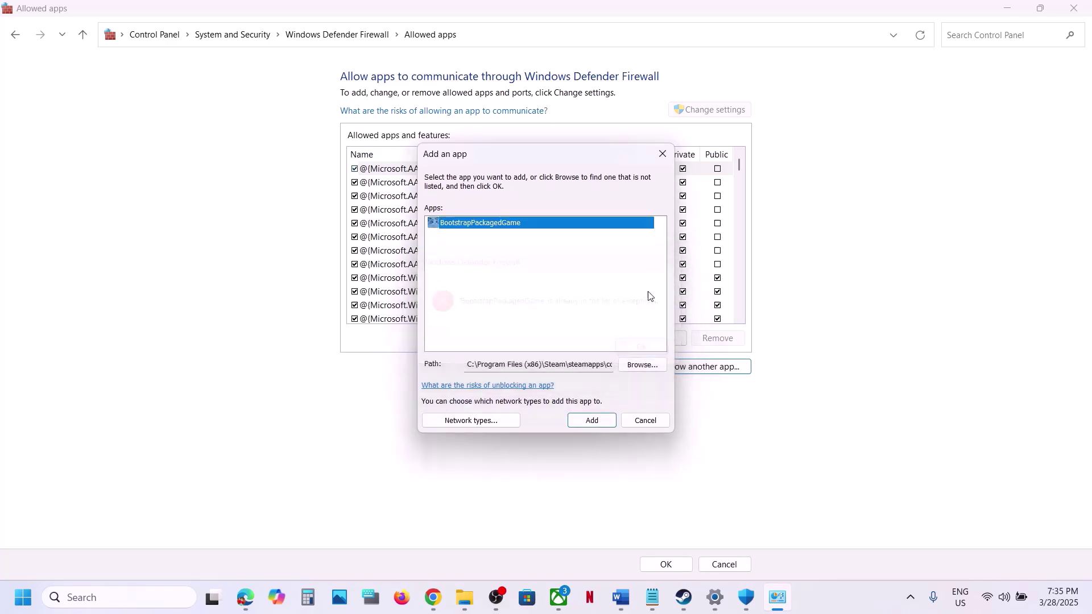
{"action": "left_click", "coordinate": [662, 164]}
Step: Check the Private and Public permissions of the inZOI entries in the firewall's allowed apps list, and close the Allowed apps window
{"action": "left_click", "coordinate": [508, 305]}
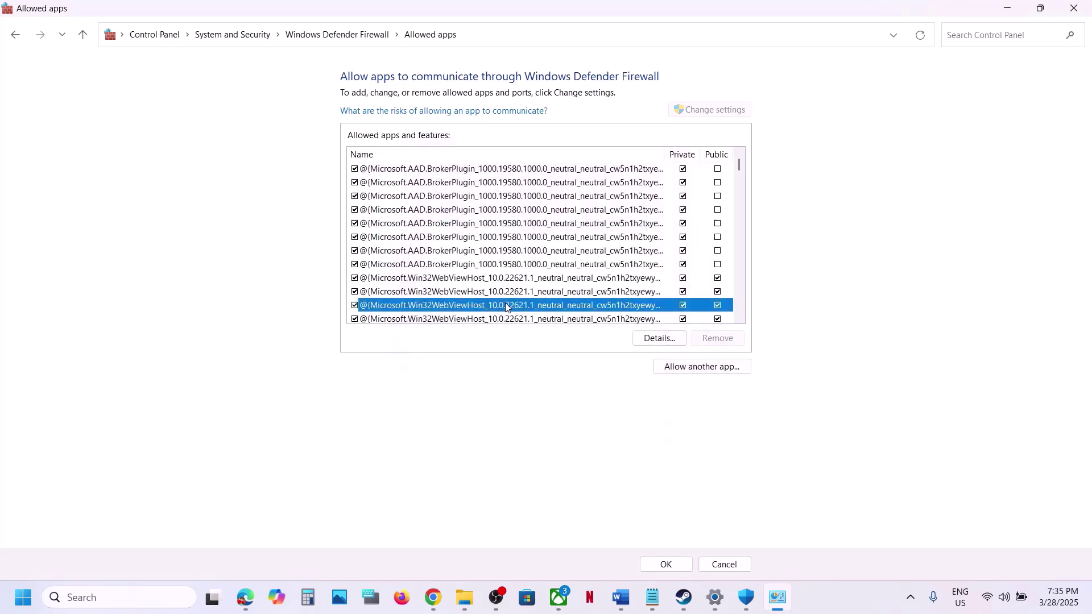
{"action": "key", "text": "i"}
{"action": "key", "text": "Down"}
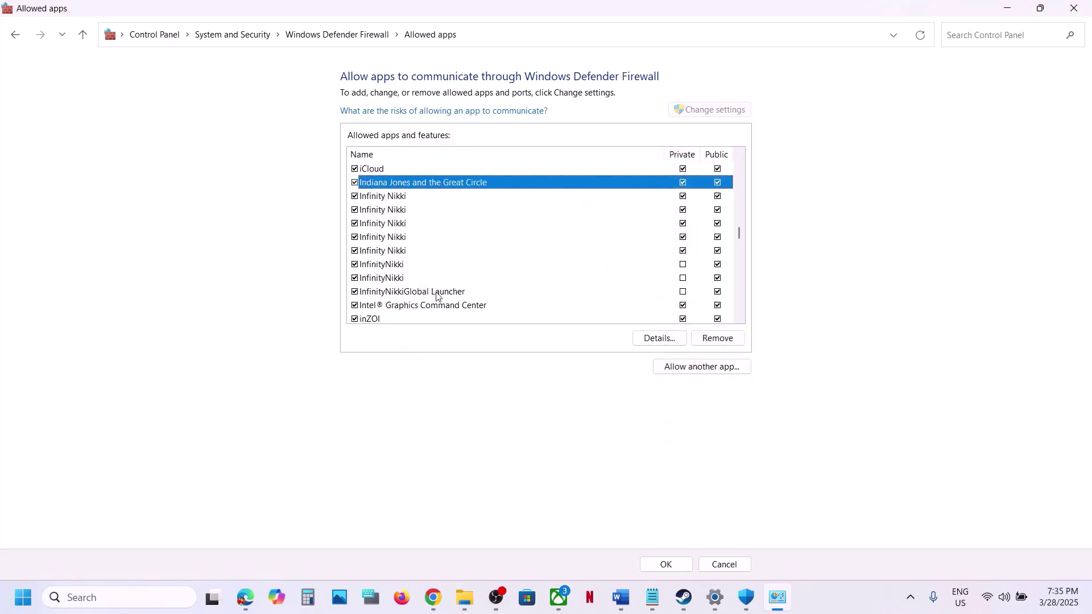
{"action": "left_click", "coordinate": [389, 318]}
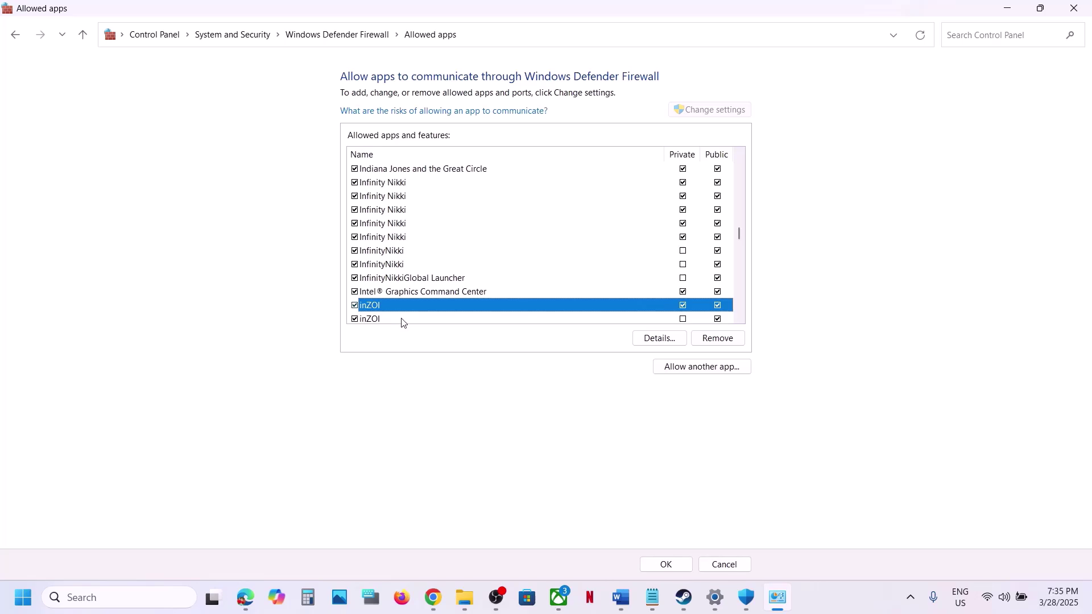
{"action": "left_click", "coordinate": [1074, 8]}
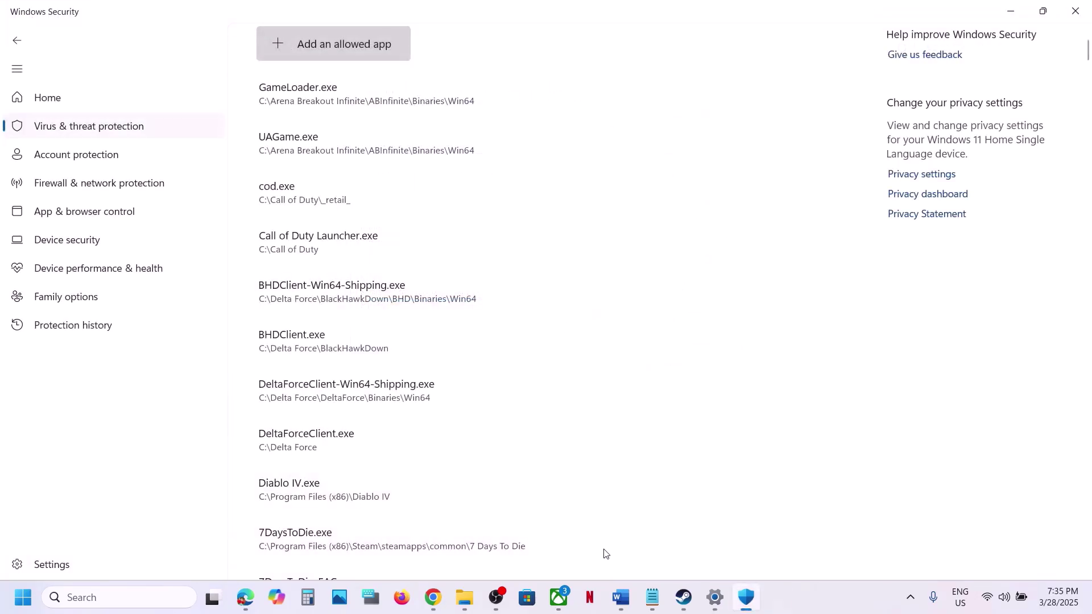
Step: Switch to the Word troubleshooting notes and read Steps 11 and 12, selecting the Alt + Enter instruction and briefly viewing inZOI in Steam
{"action": "left_click", "coordinate": [621, 600]}
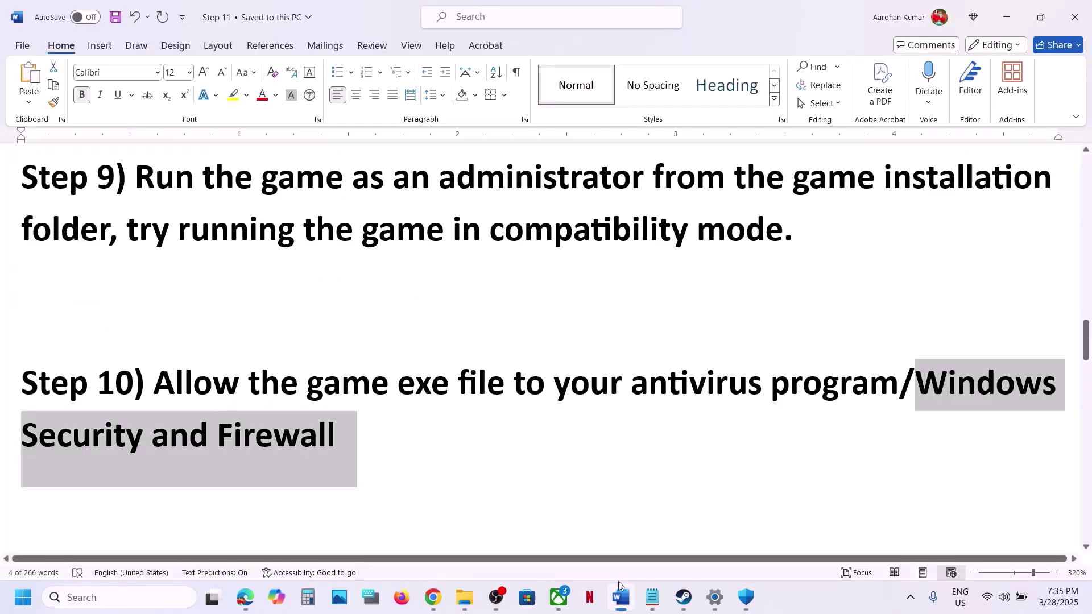
{"action": "scroll", "coordinate": [412, 392], "scroll_direction": "down", "scroll_amount": 3}
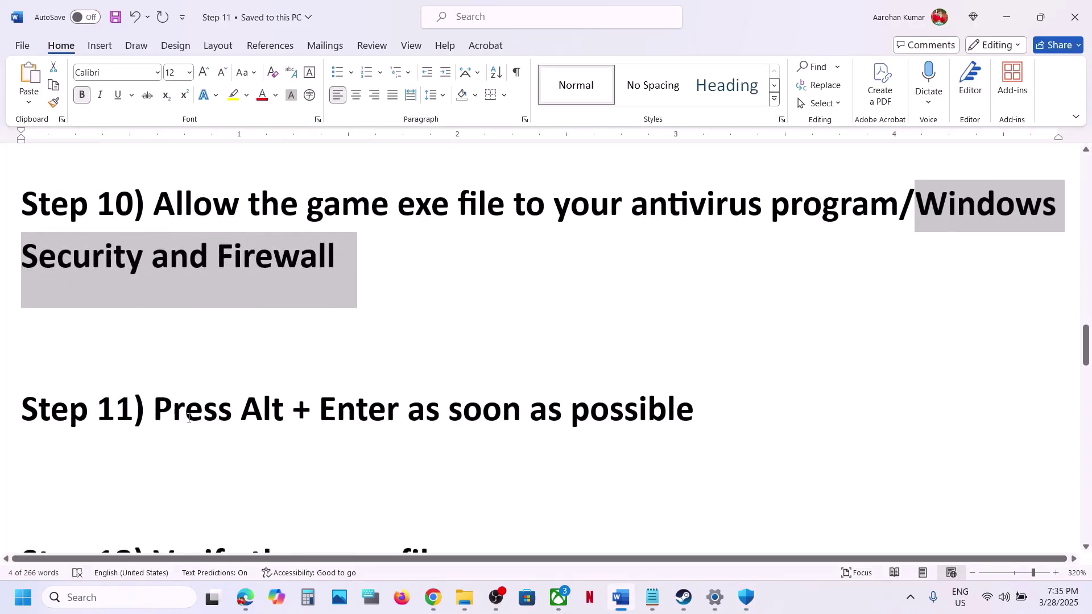
{"action": "left_click_drag", "start_coordinate": [155, 435], "coordinate": [654, 435]}
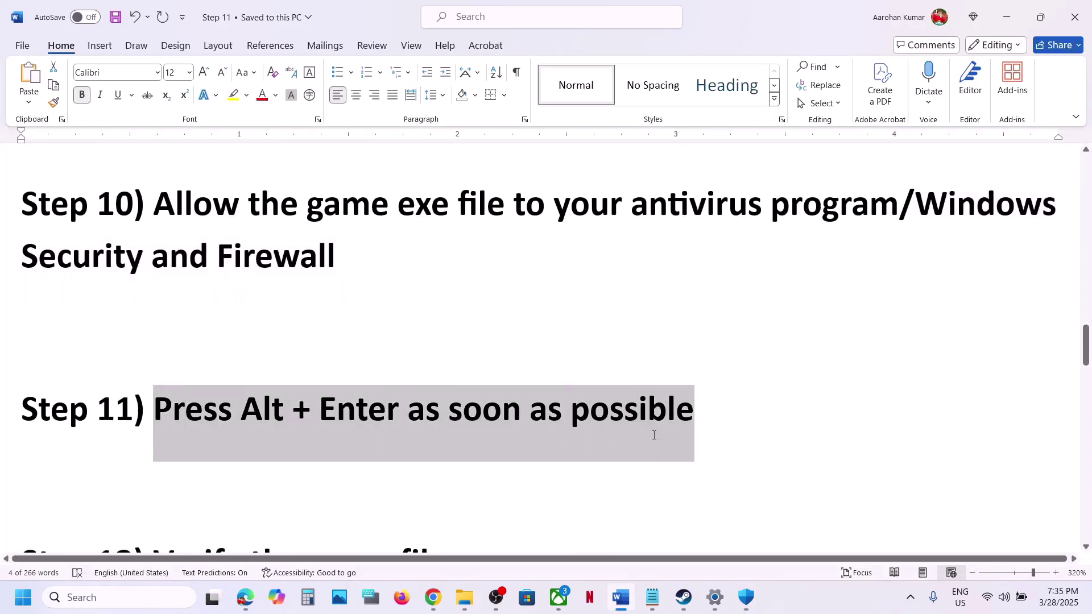
{"action": "left_click", "coordinate": [682, 599]}
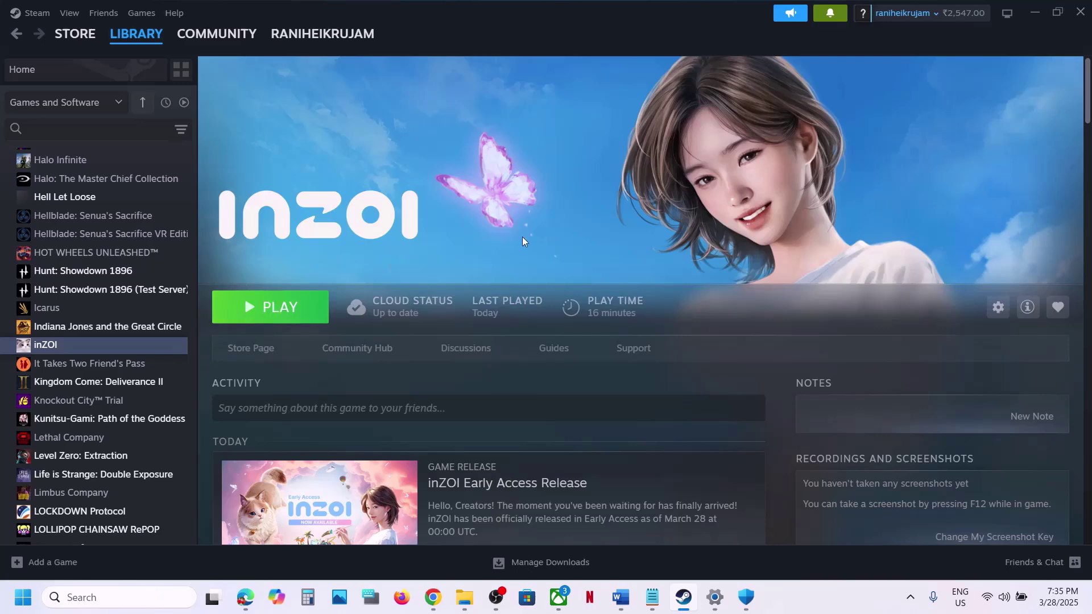
{"action": "left_click", "coordinate": [620, 600]}
{"action": "scroll", "coordinate": [382, 432], "scroll_direction": "down", "scroll_amount": 3}
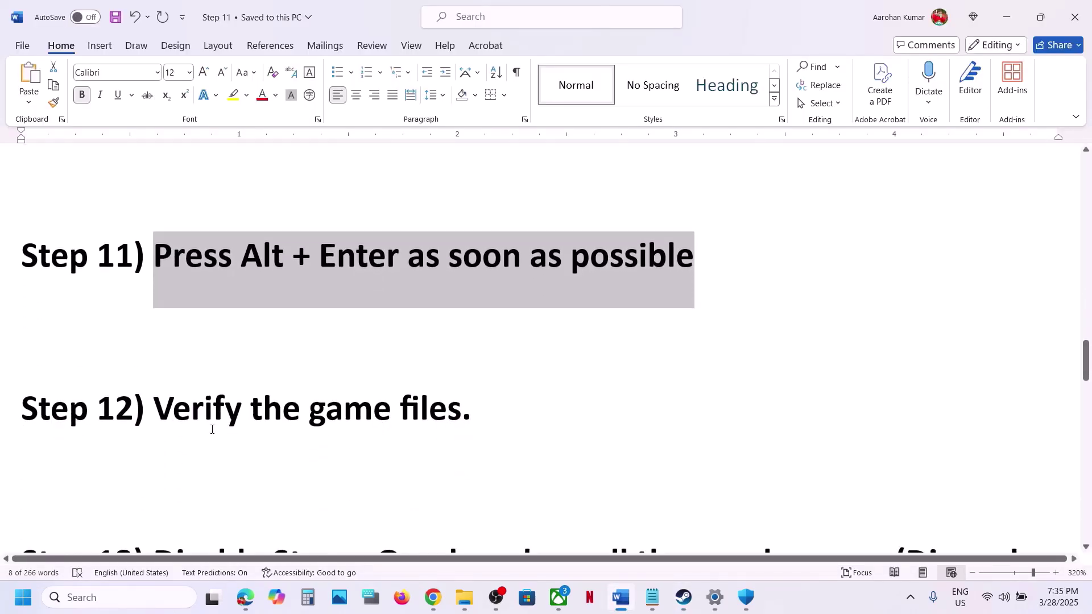
Step: Switch to Steam, view the file integrity verification option in inZOI's Installed Files properties, and close the properties
{"action": "left_click", "coordinate": [684, 597]}
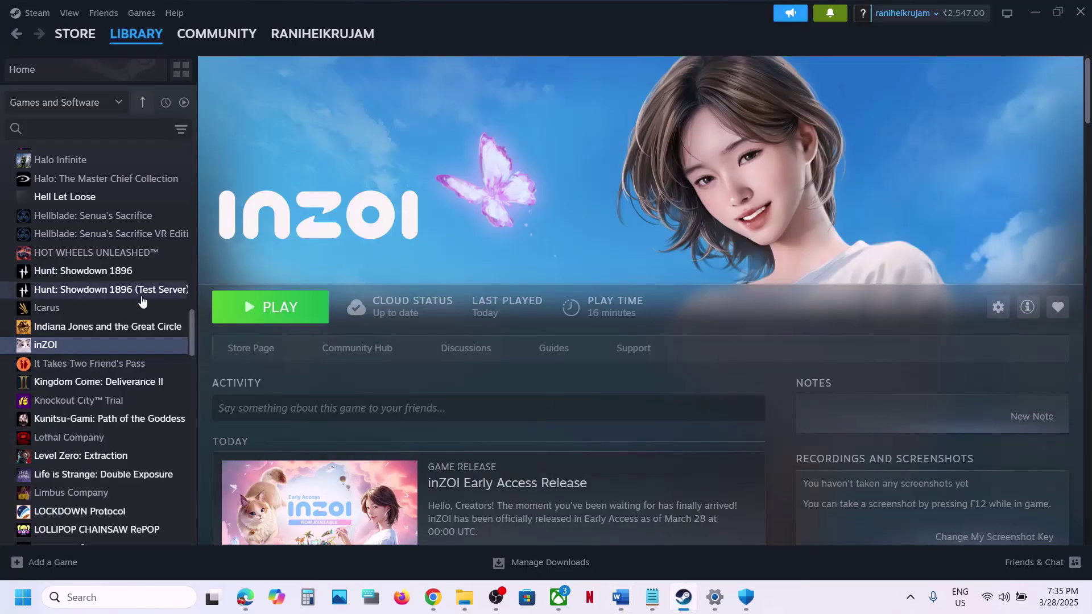
{"action": "right_click", "coordinate": [105, 350]}
{"action": "left_click", "coordinate": [143, 460]}
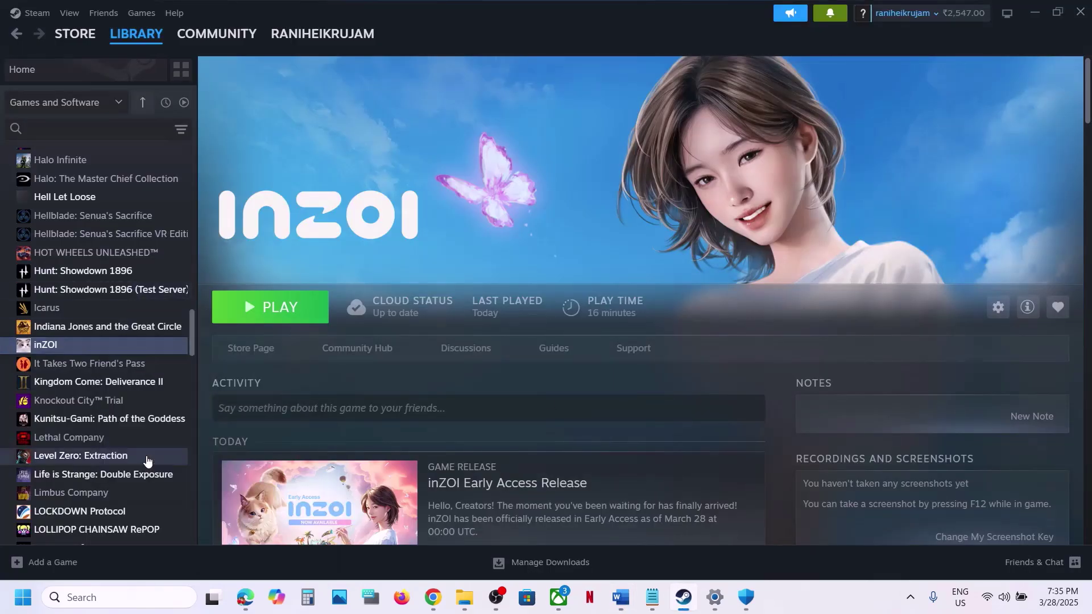
{"action": "left_click", "coordinate": [321, 209]}
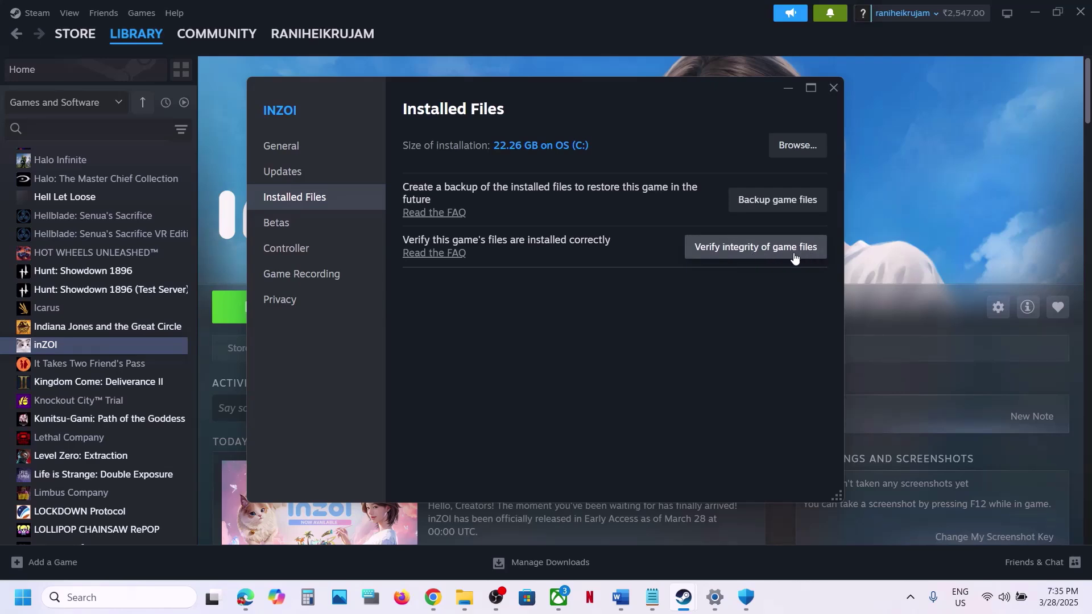
{"action": "left_click", "coordinate": [834, 88]}
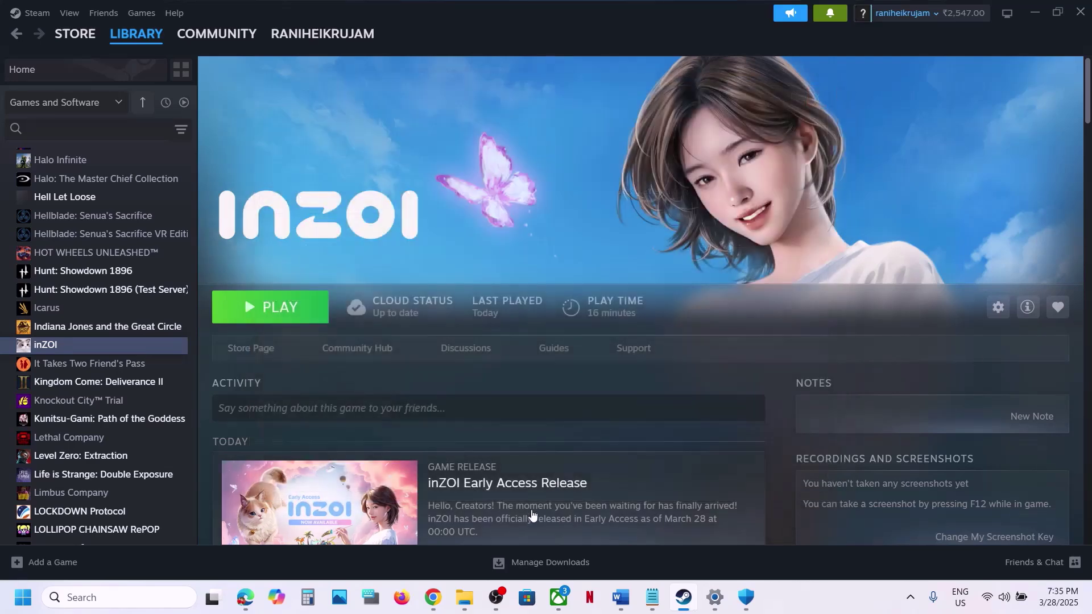
Step: Open a new File Explorer window and go to the current user's profile folder in Users on OS (C:)
{"action": "right_click", "coordinate": [465, 597]}
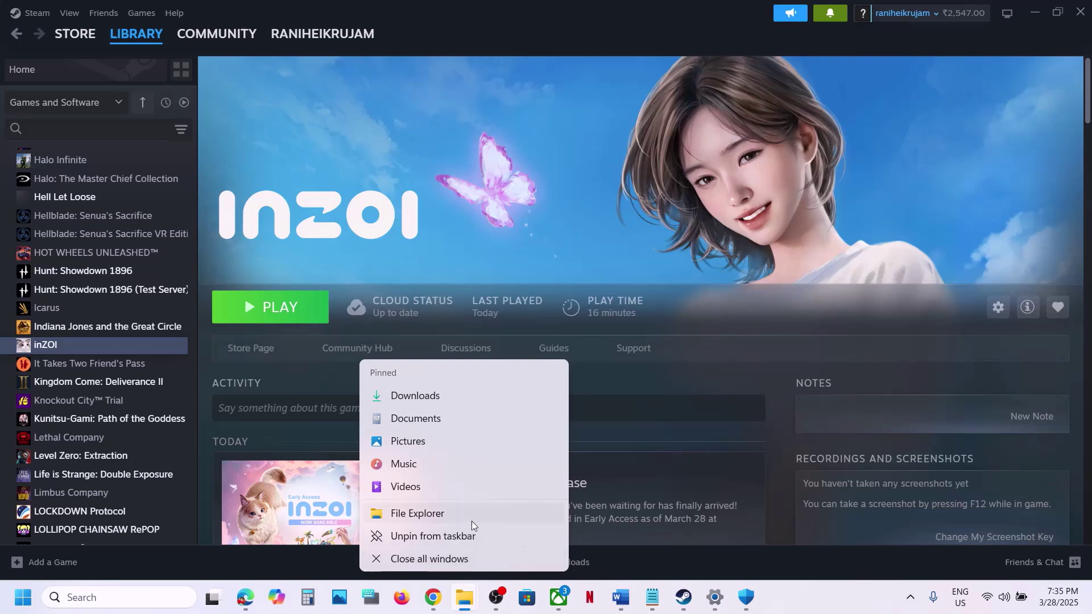
{"action": "left_click", "coordinate": [408, 514]}
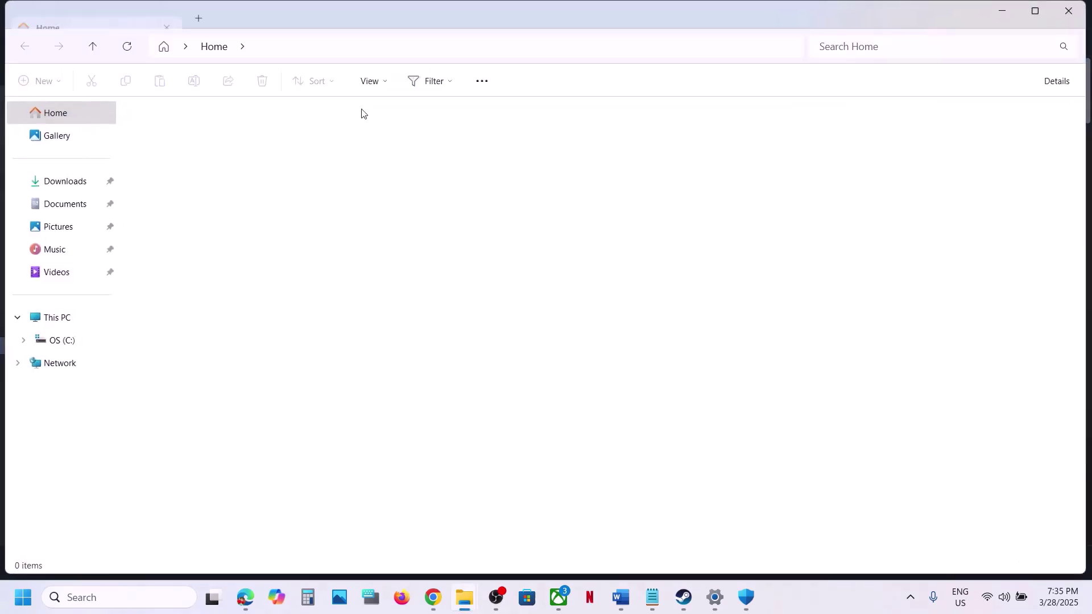
{"action": "left_click", "coordinate": [77, 326]}
{"action": "double_click", "coordinate": [229, 151]}
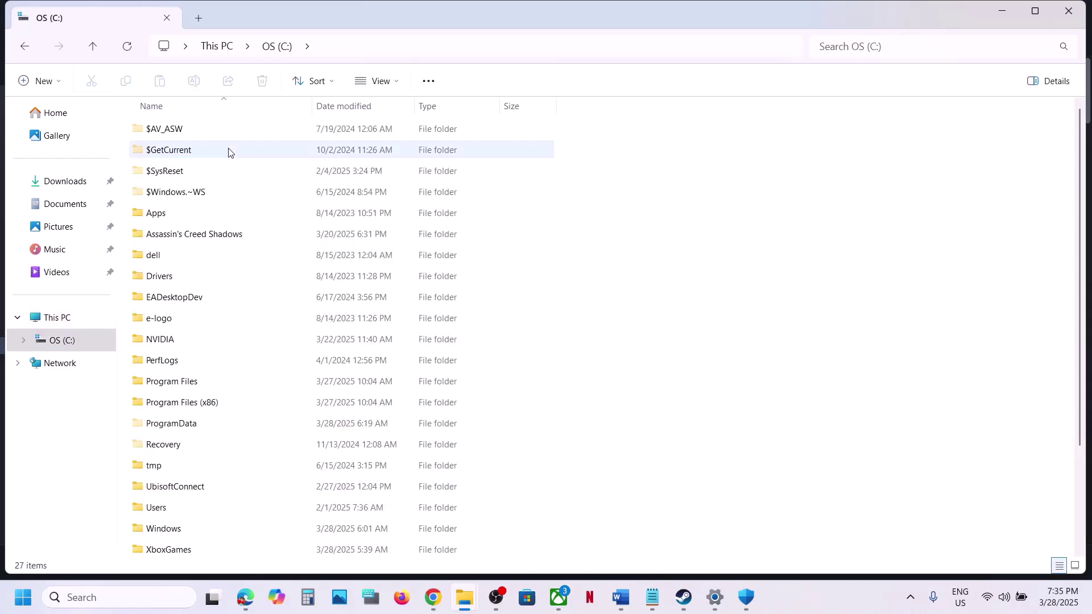
{"action": "scroll", "coordinate": [207, 331], "scroll_direction": "down", "scroll_amount": 2}
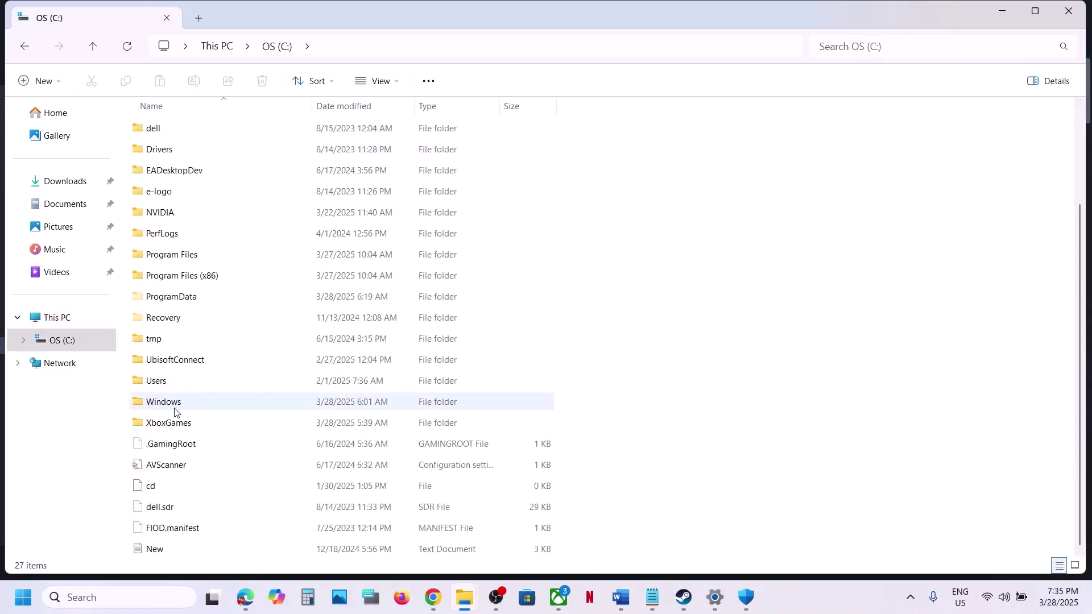
{"action": "double_click", "coordinate": [165, 385]}
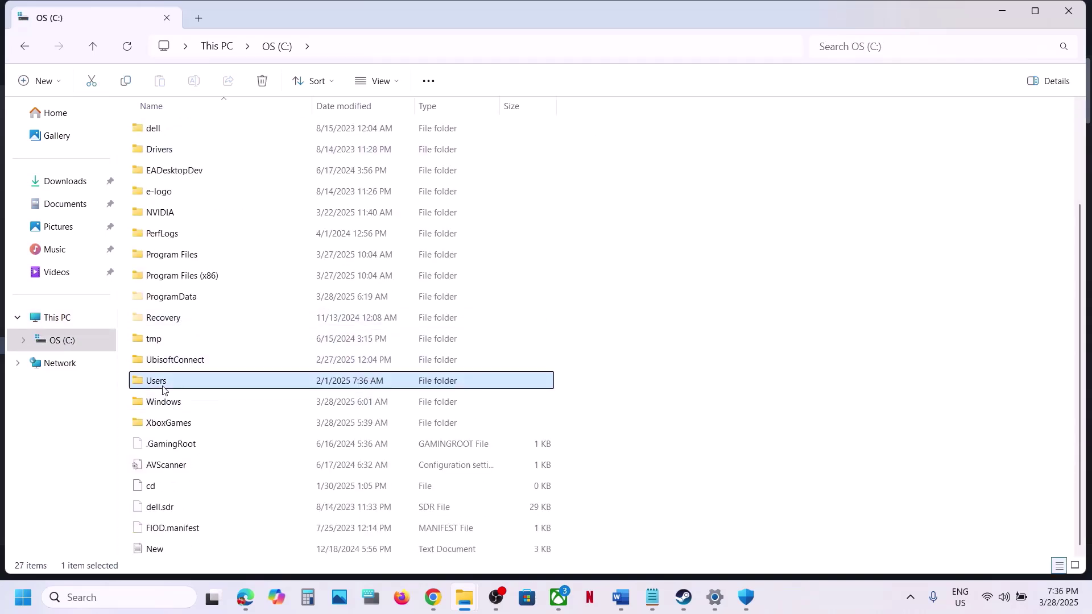
{"action": "left_click", "coordinate": [163, 133]}
{"action": "double_click", "coordinate": [164, 134]}
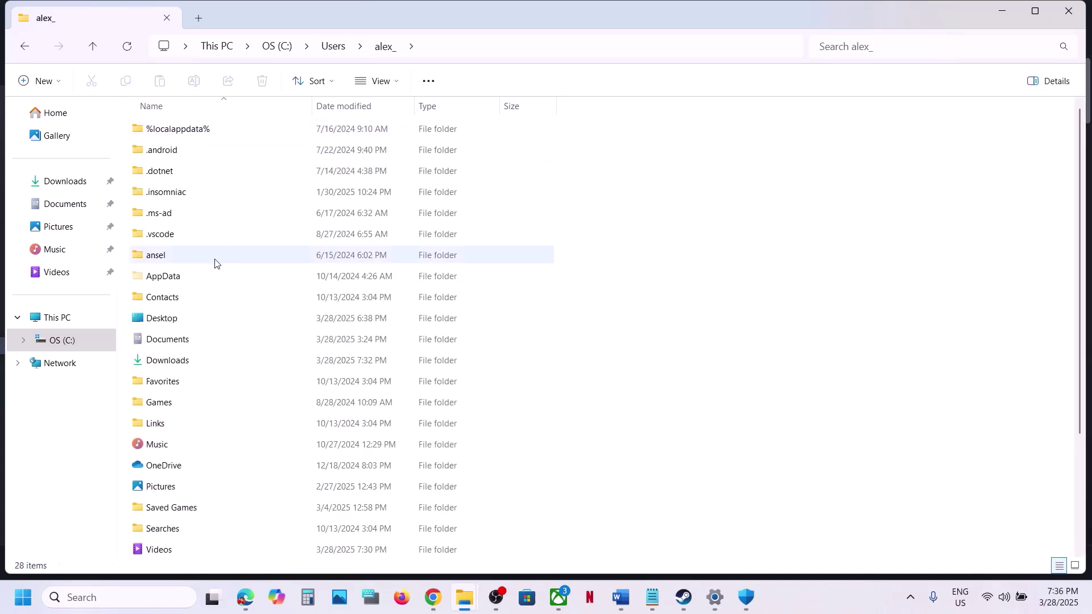
Step: Check that hidden items are set to be shown, and open the Local folder inside AppData
{"action": "left_click", "coordinate": [182, 276]}
{"action": "left_click", "coordinate": [399, 85]}
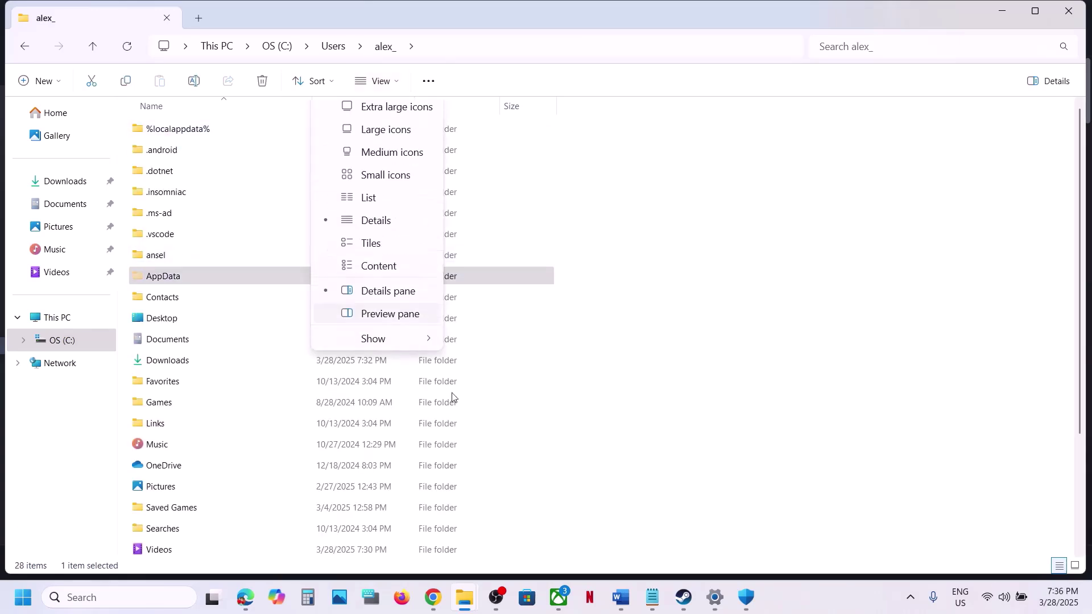
{"action": "mouse_move", "coordinate": [392, 348]}
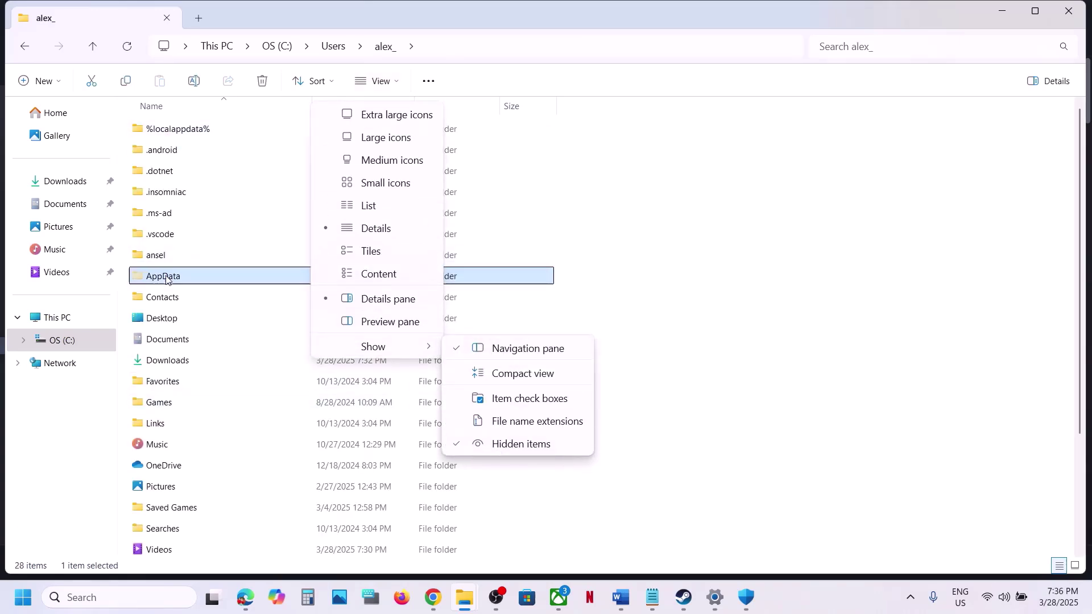
{"action": "left_click", "coordinate": [146, 276]}
{"action": "double_click", "coordinate": [146, 276]}
{"action": "left_click", "coordinate": [163, 132]}
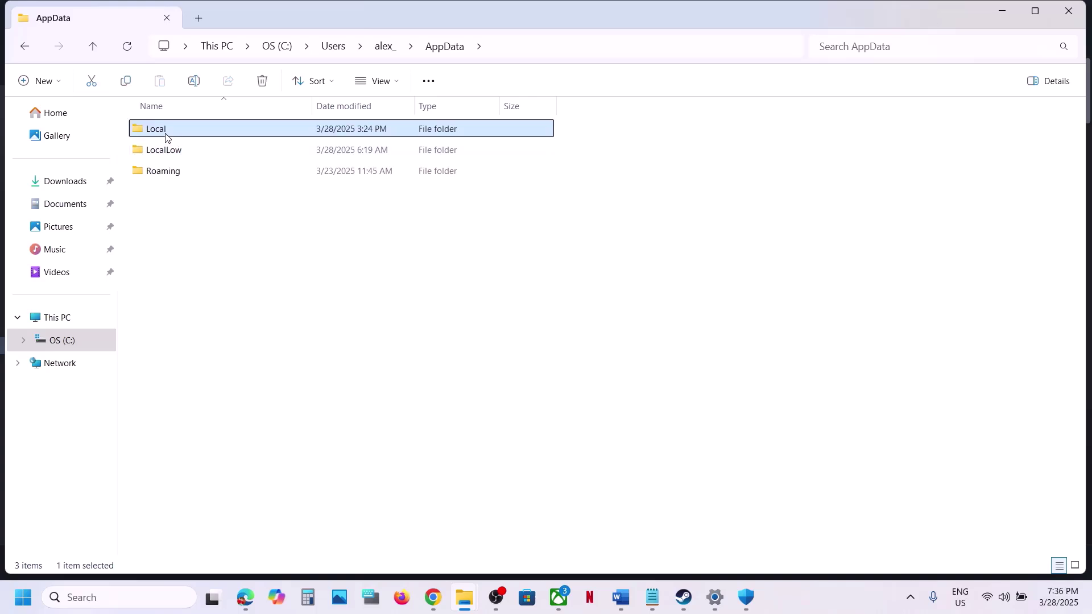
{"action": "double_click", "coordinate": [163, 131]}
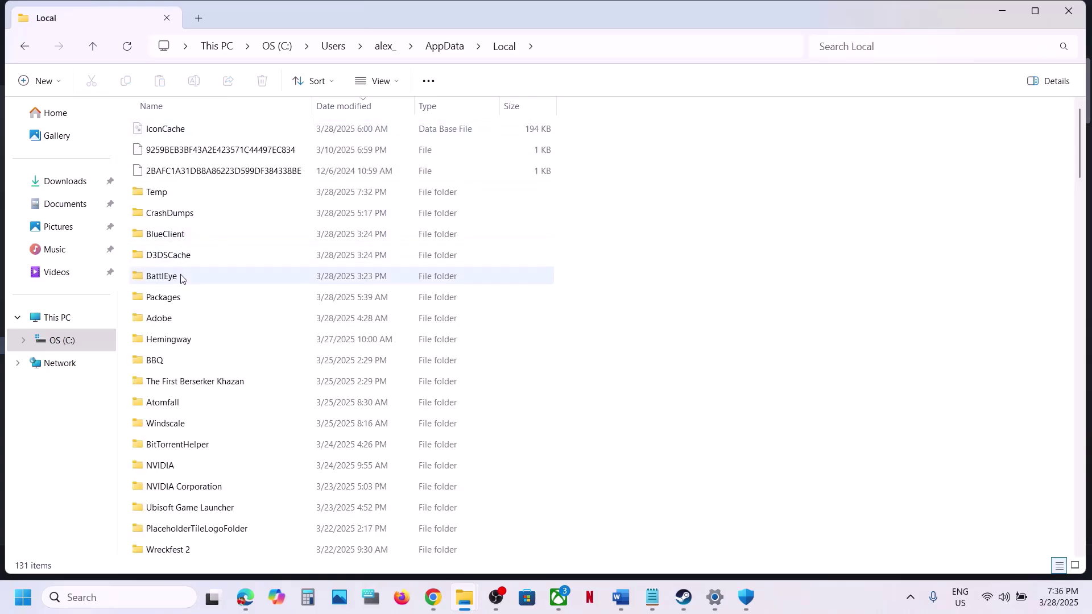
Step: Copy the BlueClient folder from AppData\Local to the desktop and place the copy away from the other icons
{"action": "left_click", "coordinate": [174, 241]}
{"action": "right_click", "coordinate": [174, 241]}
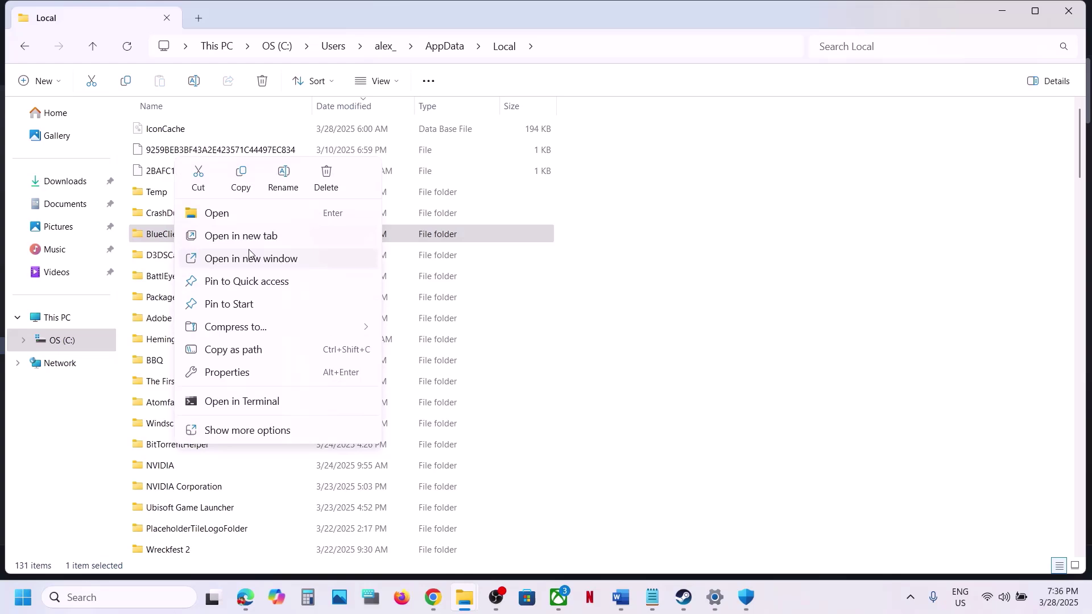
{"action": "left_click", "coordinate": [241, 186]}
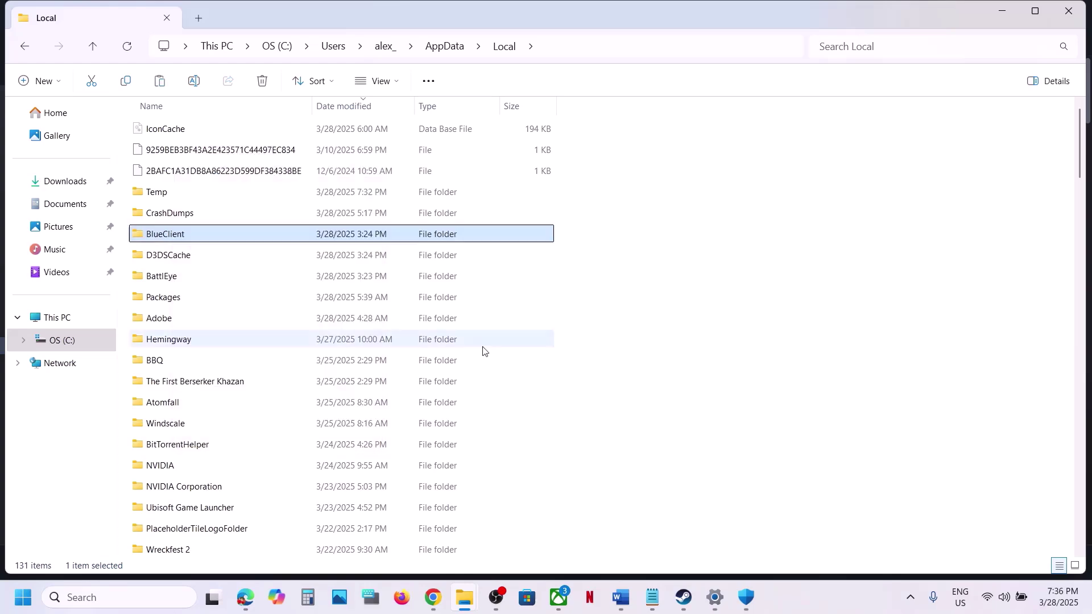
{"action": "key", "text": "super+d"}
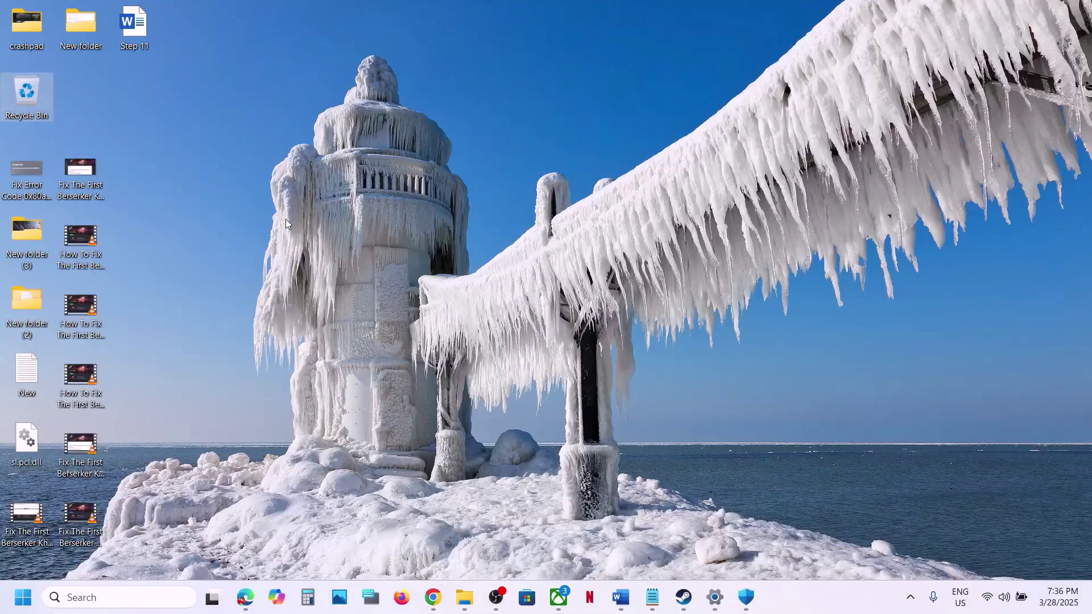
{"action": "key", "text": "ctrl+v"}
{"action": "left_click_drag", "start_coordinate": [89, 111], "coordinate": [510, 197]}
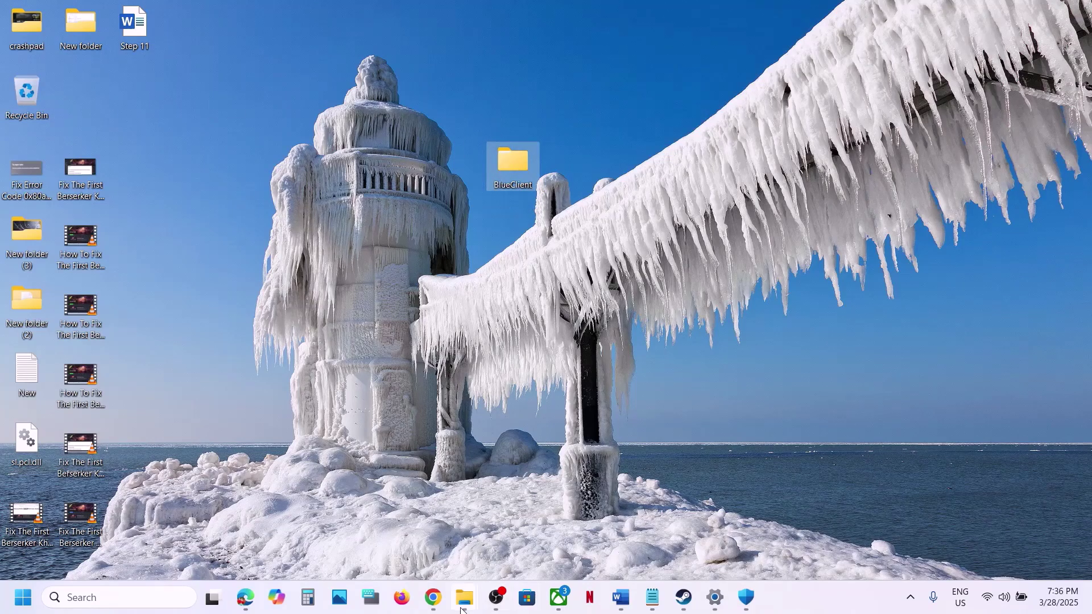
Step: Return to the Local folder and rename the original BlueClient folder as BlueClient.old
{"action": "mouse_move", "coordinate": [461, 608]}
{"action": "left_click", "coordinate": [617, 524]}
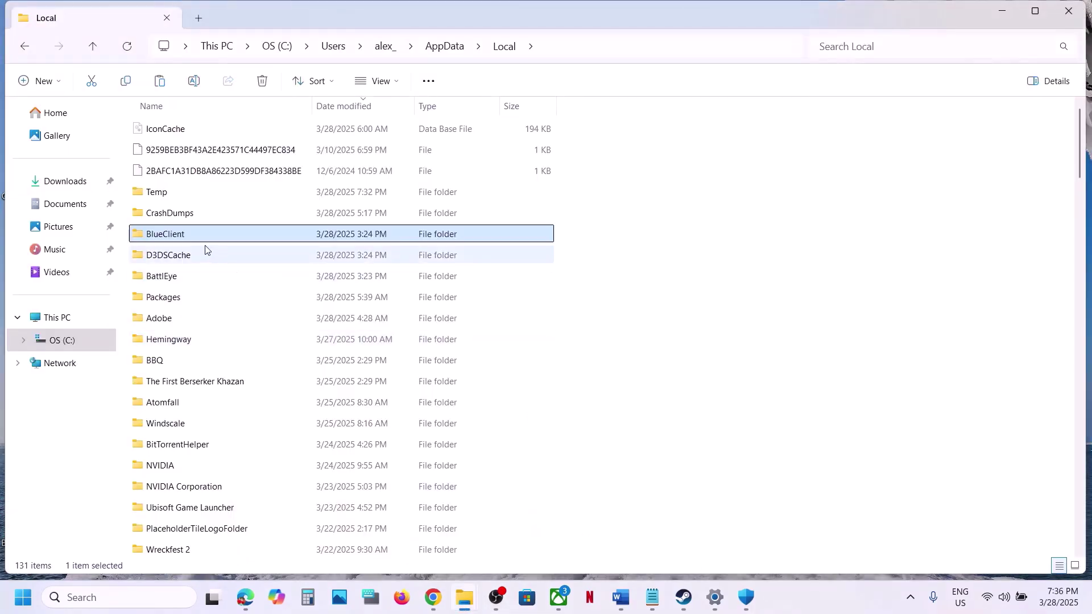
{"action": "right_click", "coordinate": [189, 242]}
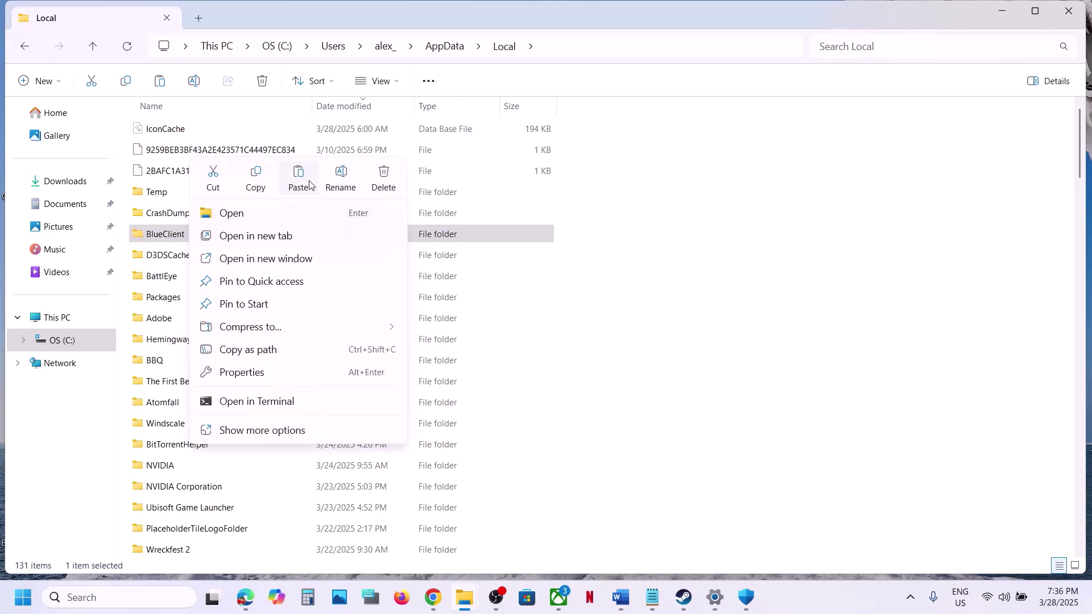
{"action": "left_click", "coordinate": [340, 179]}
{"action": "left_click", "coordinate": [204, 238]}
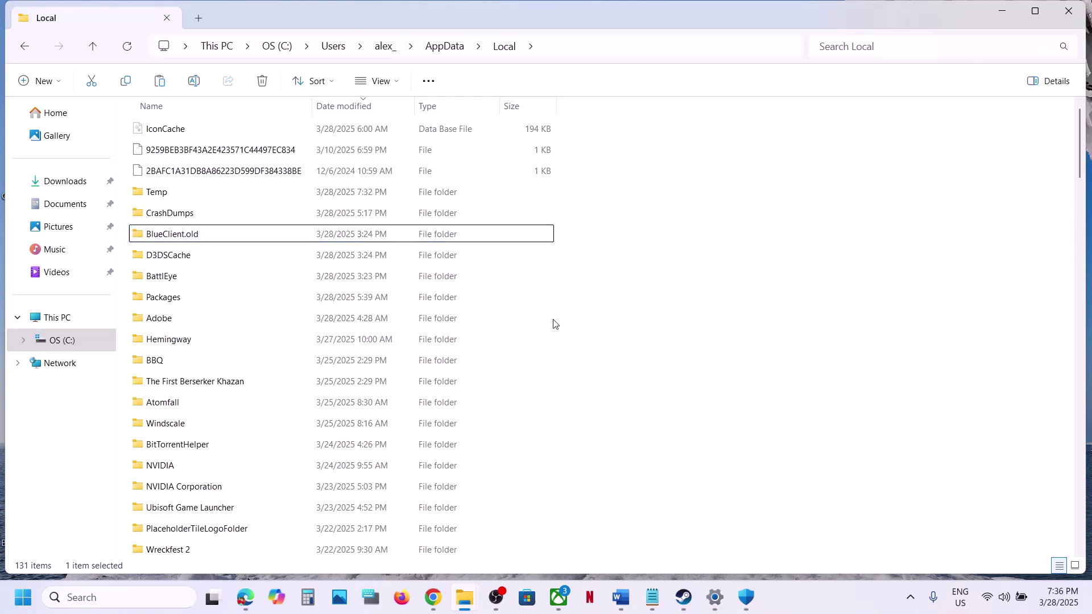
{"action": "left_click", "coordinate": [221, 240]}
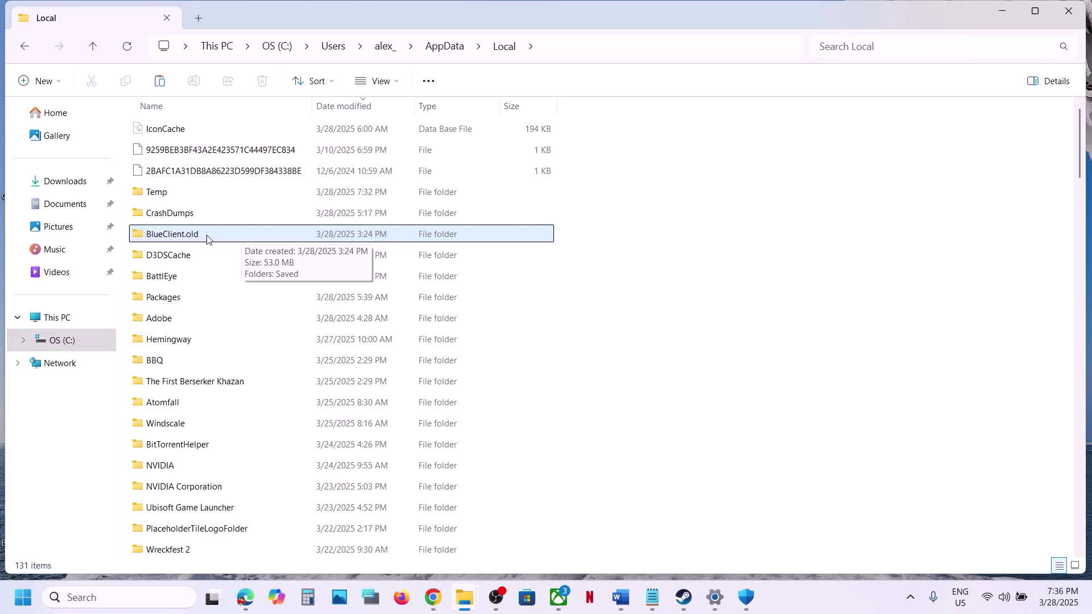
Step: Check the BlueClient backup copy on the desktop and return to the Local folder
{"action": "key", "text": "super+d"}
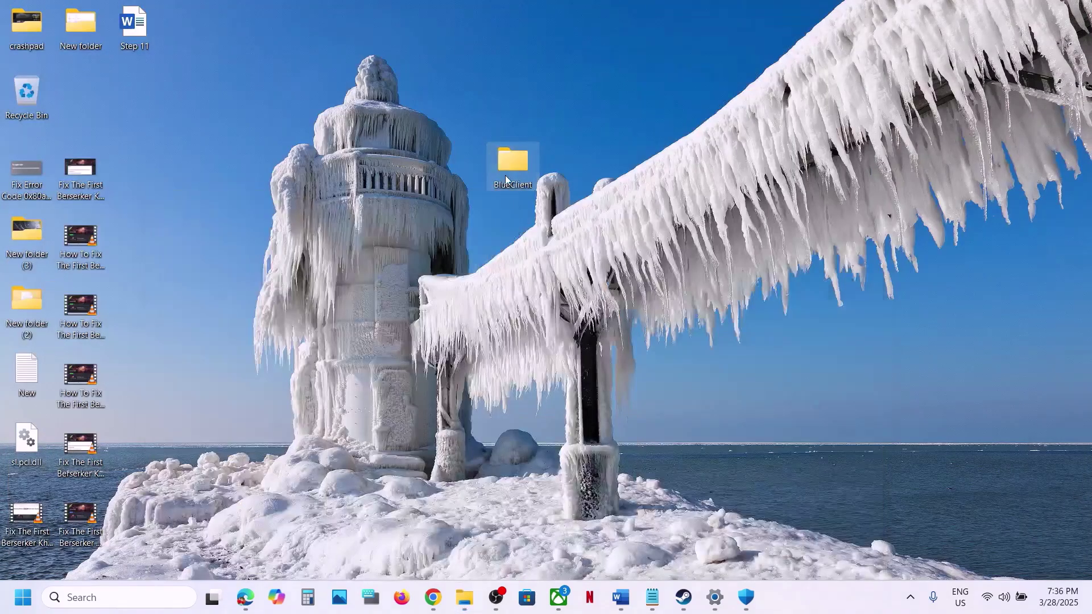
{"action": "left_click", "coordinate": [465, 598]}
{"action": "left_click", "coordinate": [618, 515]}
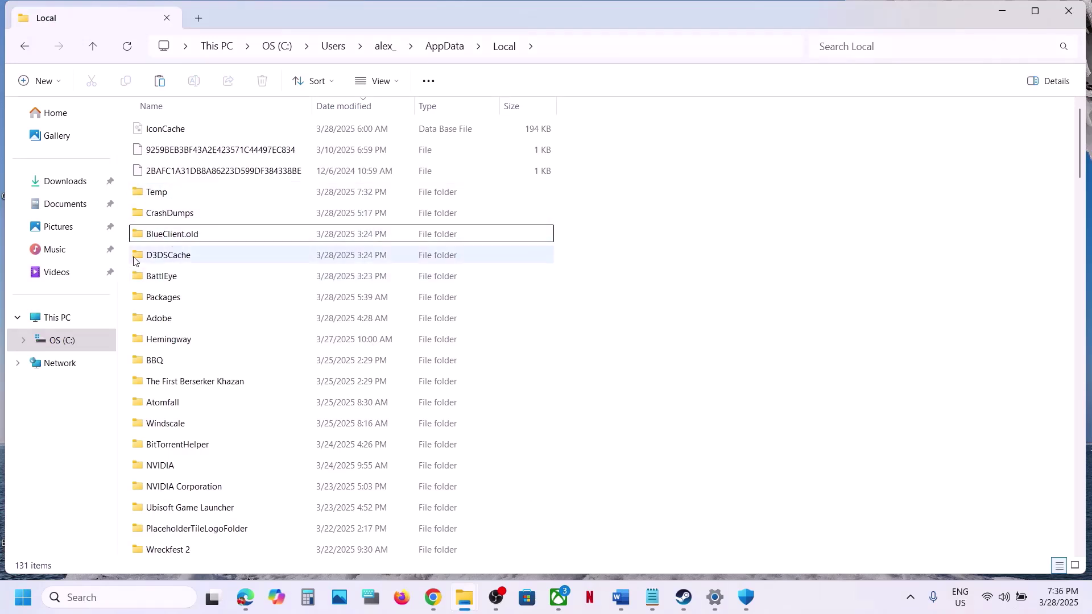
Step: Copy the inZOI folder from Documents to the desktop and place the copy near the BlueClient backup
{"action": "left_click", "coordinate": [74, 209]}
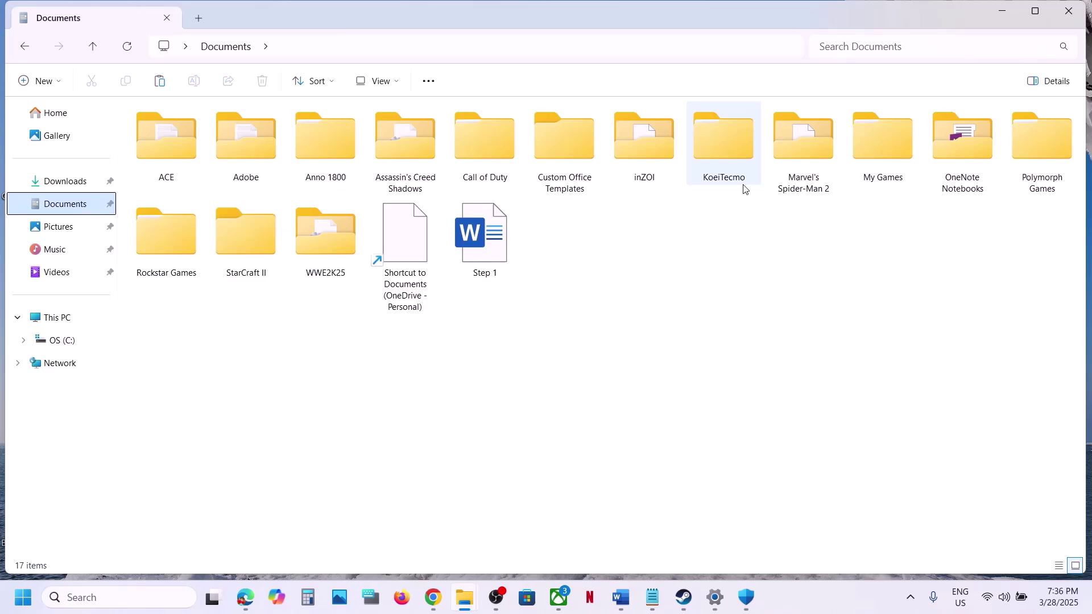
{"action": "left_click", "coordinate": [650, 165]}
{"action": "right_click", "coordinate": [650, 165]}
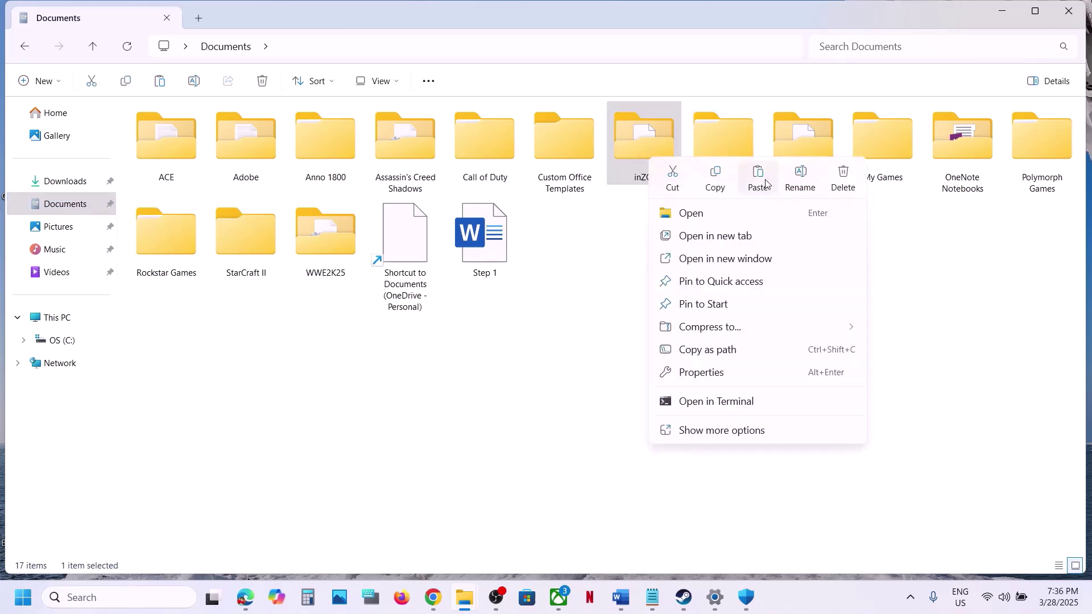
{"action": "left_click", "coordinate": [715, 181]}
{"action": "key", "text": "super+d"}
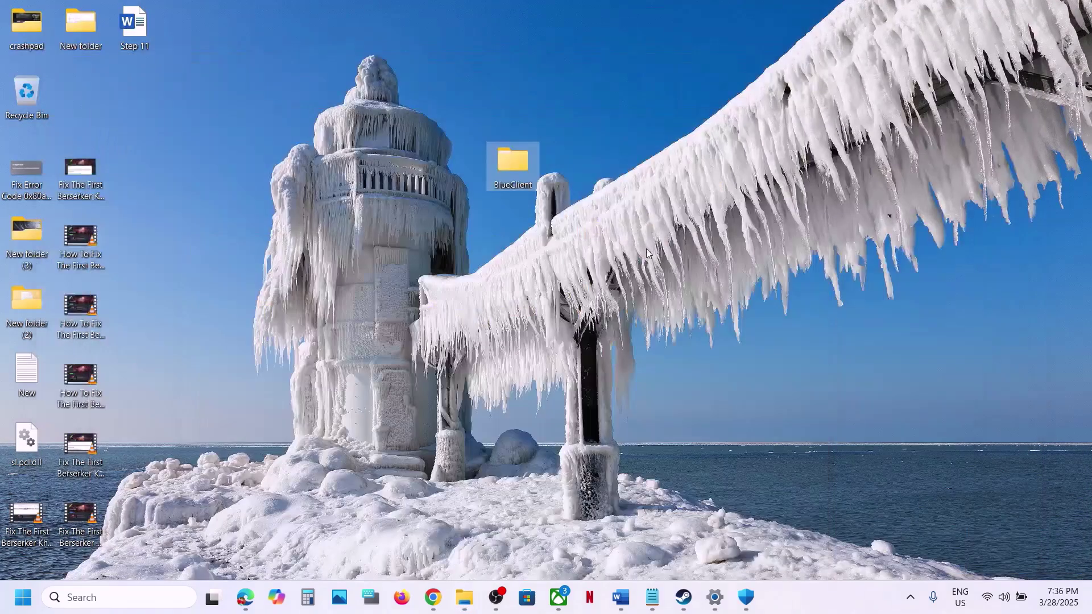
{"action": "key", "text": "ctrl+v"}
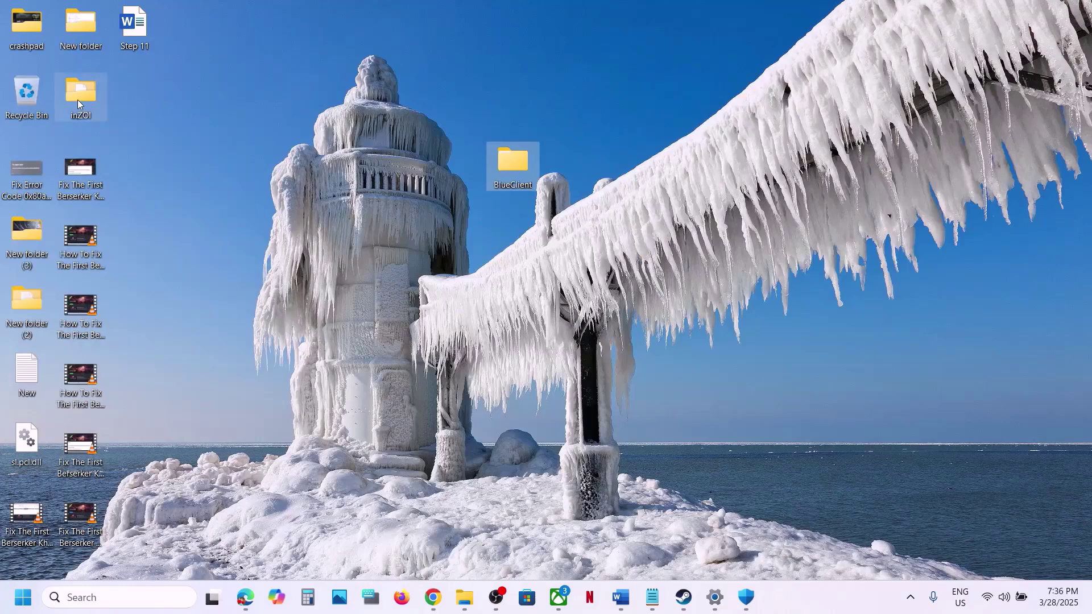
{"action": "left_click_drag", "start_coordinate": [77, 100], "coordinate": [516, 229]}
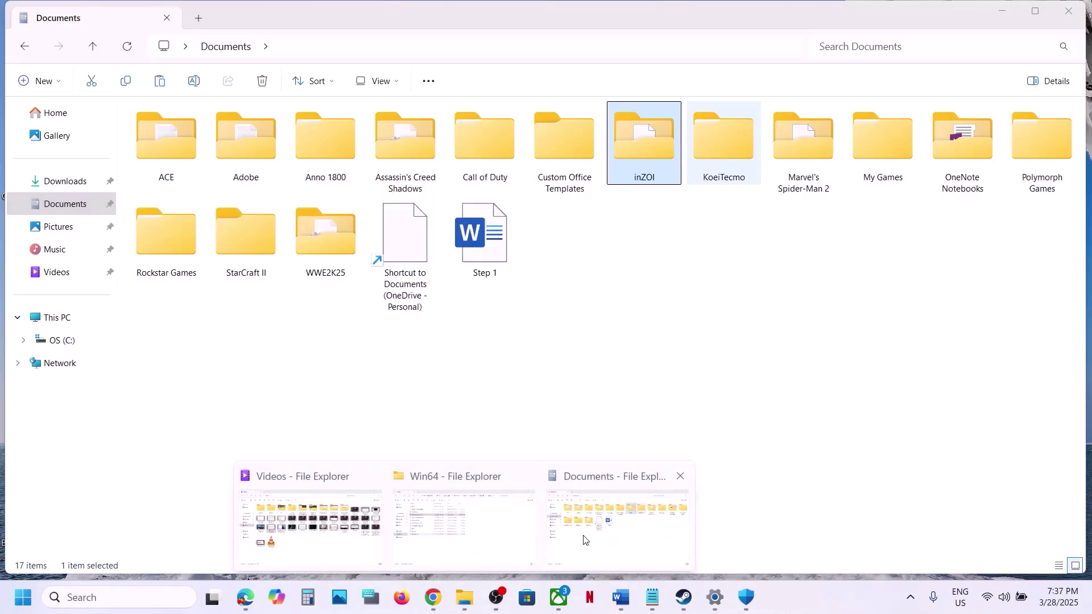
Step: Return to Documents and rename the original inZOI folder as inZOI.old
{"action": "left_click", "coordinate": [591, 512]}
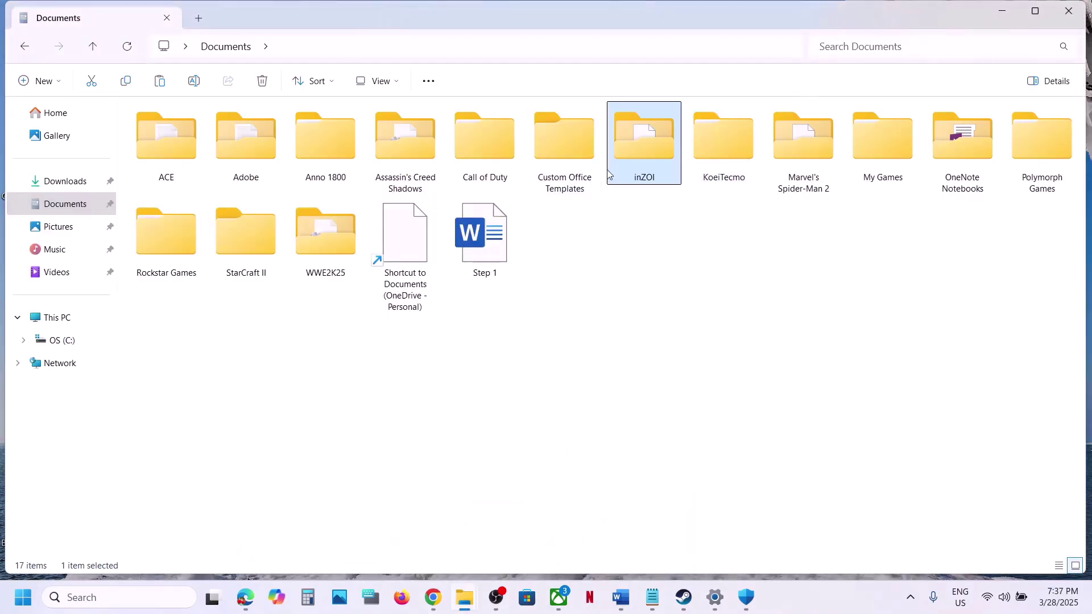
{"action": "right_click", "coordinate": [640, 170]}
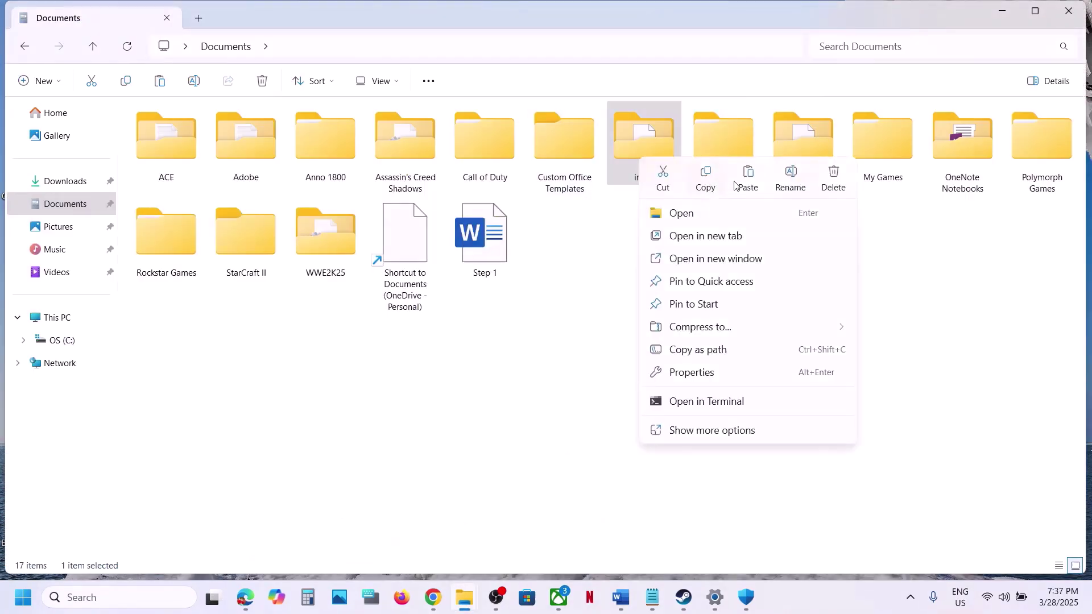
{"action": "left_click", "coordinate": [791, 176]}
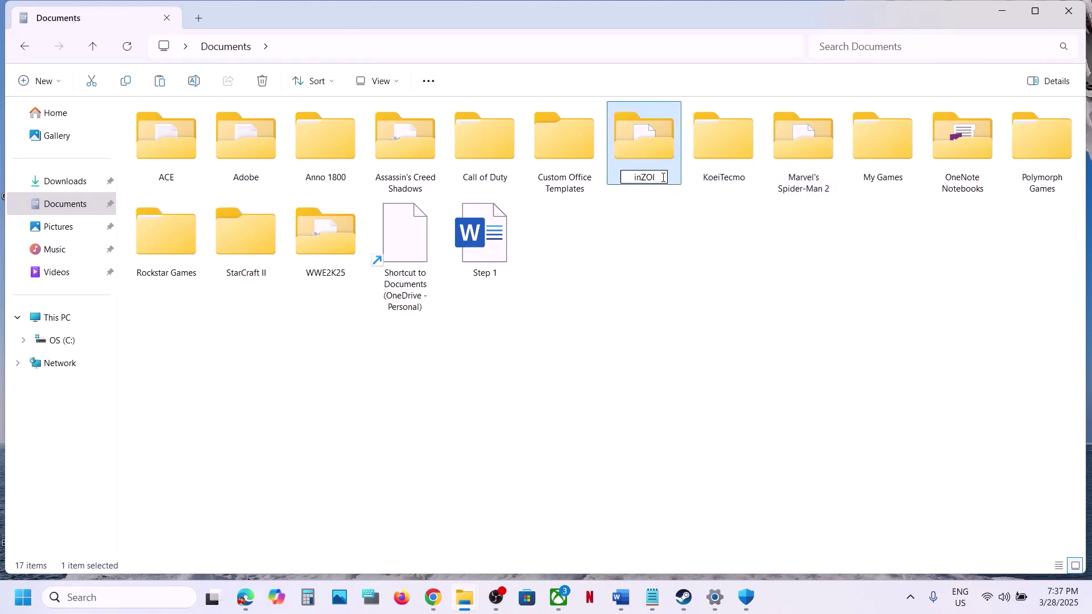
{"action": "type", "text": ".old"}
{"action": "left_click", "coordinate": [704, 290]}
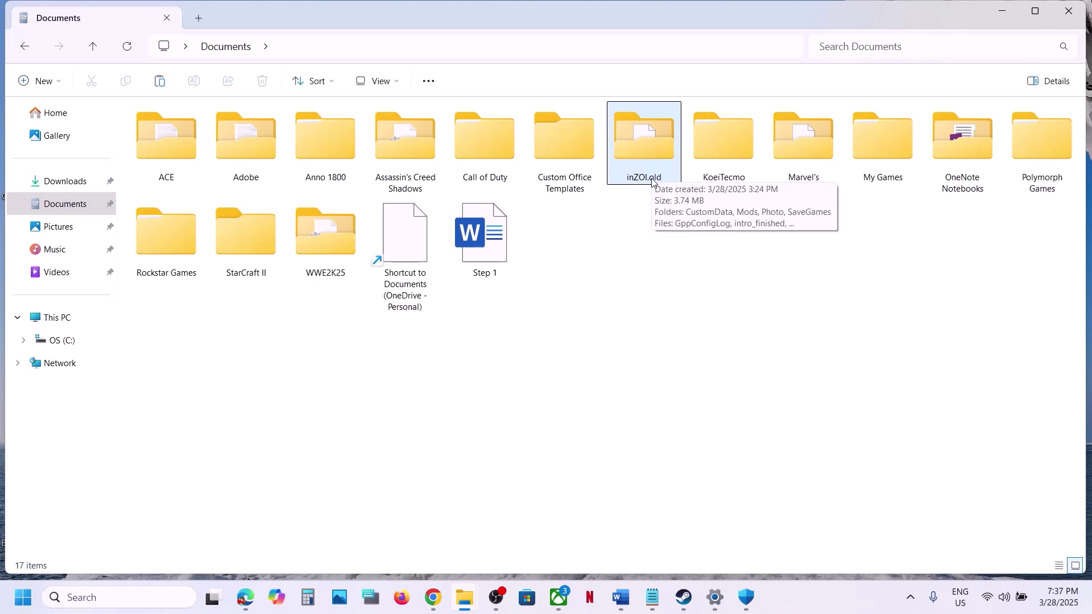
Step: Leave File Explorer, switch to the Word troubleshooting notes and read the Step 13 instruction about disabling the Steam Overlay
{"action": "key", "text": "super+d"}
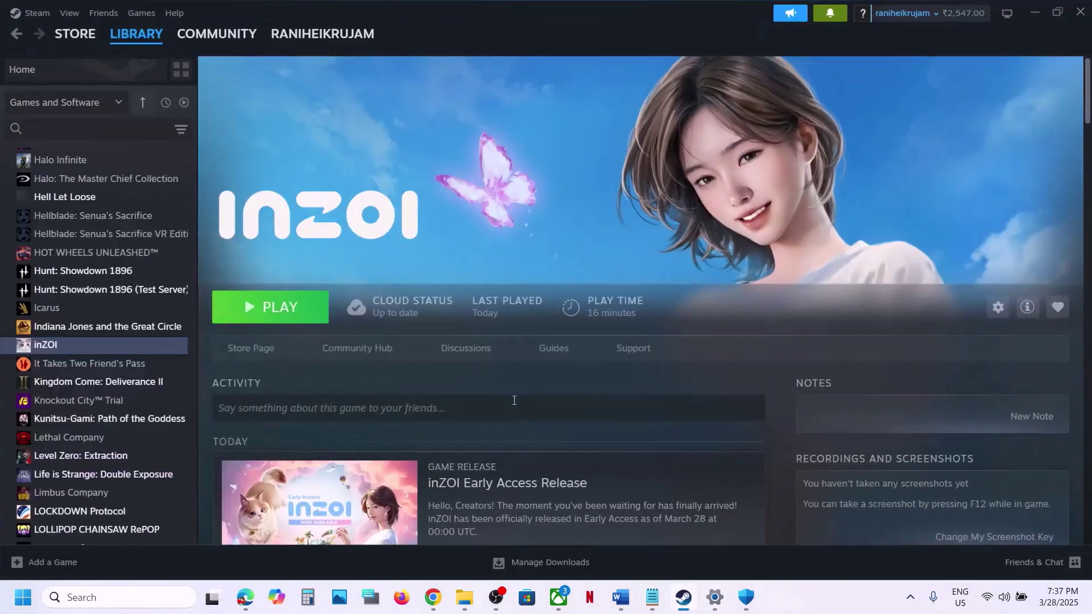
{"action": "left_click", "coordinate": [621, 597]}
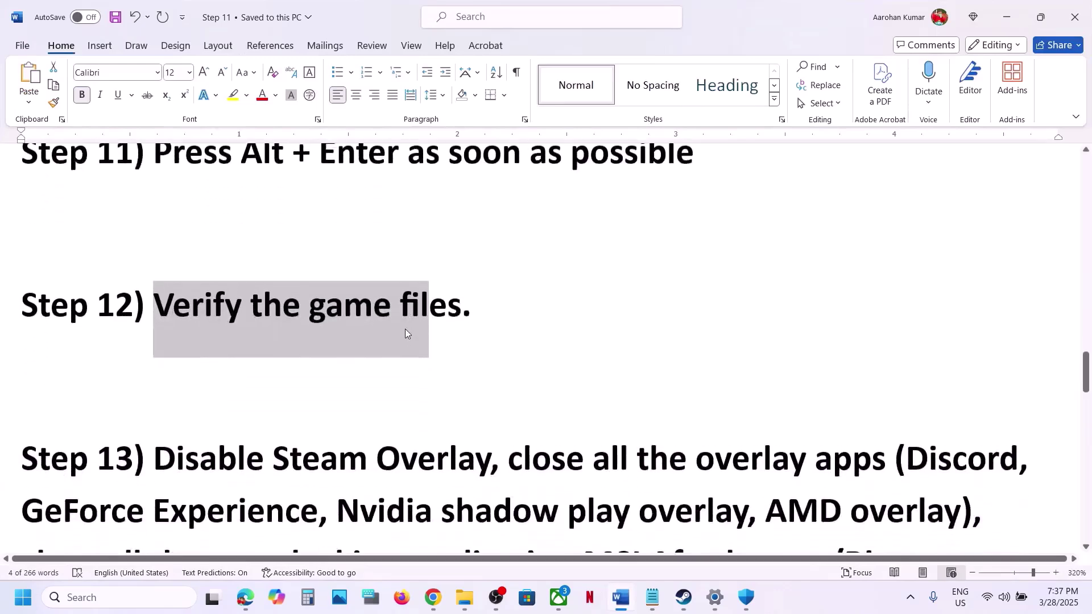
{"action": "scroll", "coordinate": [405, 333], "scroll_direction": "down", "scroll_amount": 3}
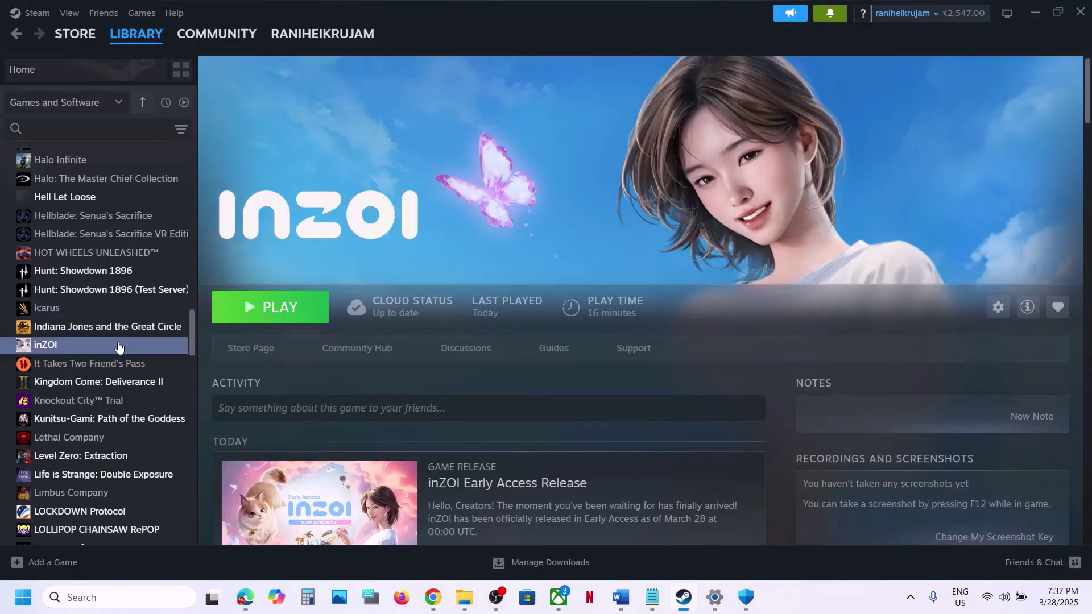
Step: Switch to Steam, turn off the in-game Steam Overlay in inZOI's General properties, and close the properties
{"action": "right_click", "coordinate": [118, 346]}
{"action": "left_click", "coordinate": [154, 452]}
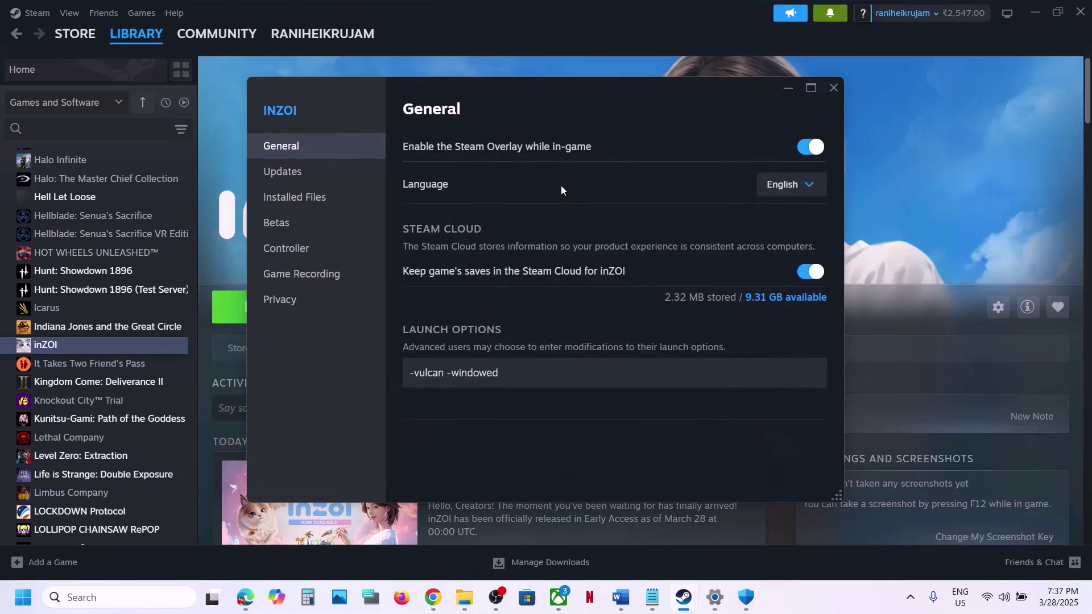
{"action": "left_click", "coordinate": [799, 149]}
{"action": "left_click", "coordinate": [834, 87]}
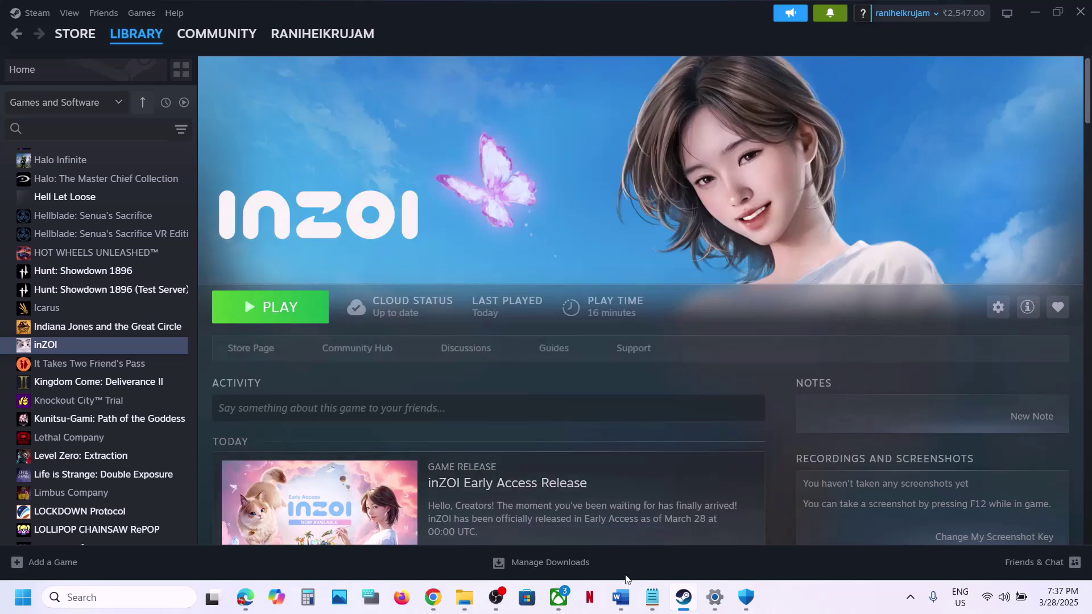
Step: Switch to the Word notes and read the rest of Step 13, selecting the parts on overlay apps and overclocking applications
{"action": "left_click", "coordinate": [619, 595]}
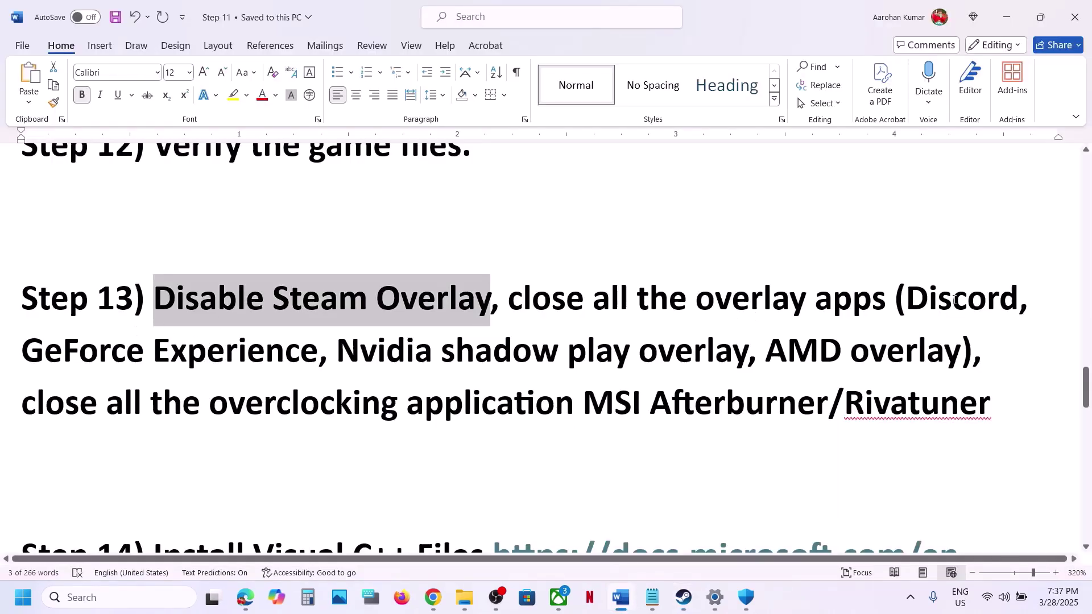
{"action": "left_click_drag", "start_coordinate": [928, 297], "coordinate": [1000, 297]}
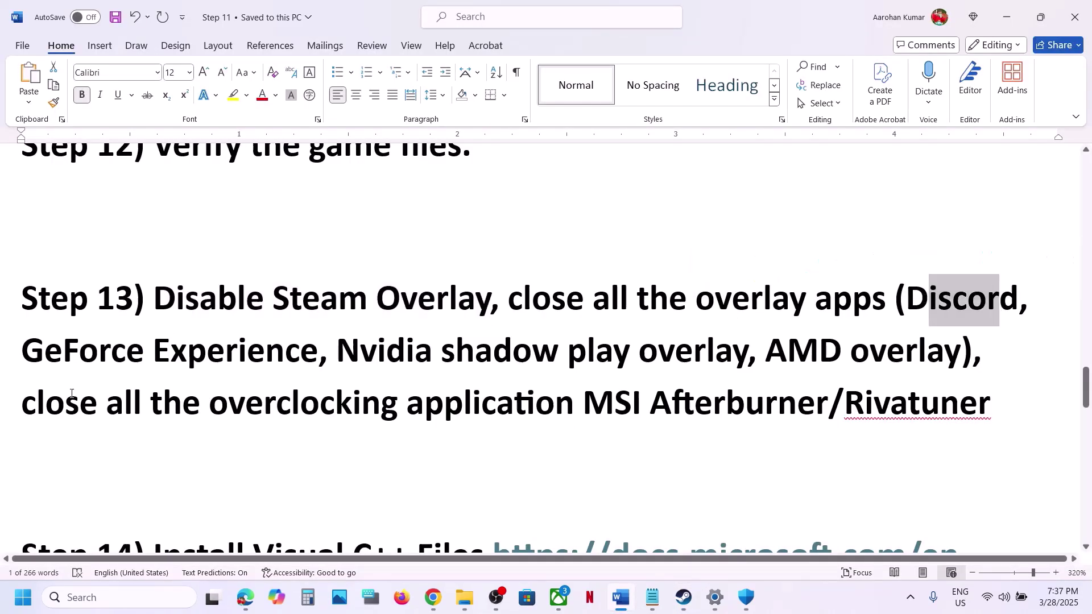
{"action": "left_click_drag", "start_coordinate": [49, 354], "coordinate": [318, 356]}
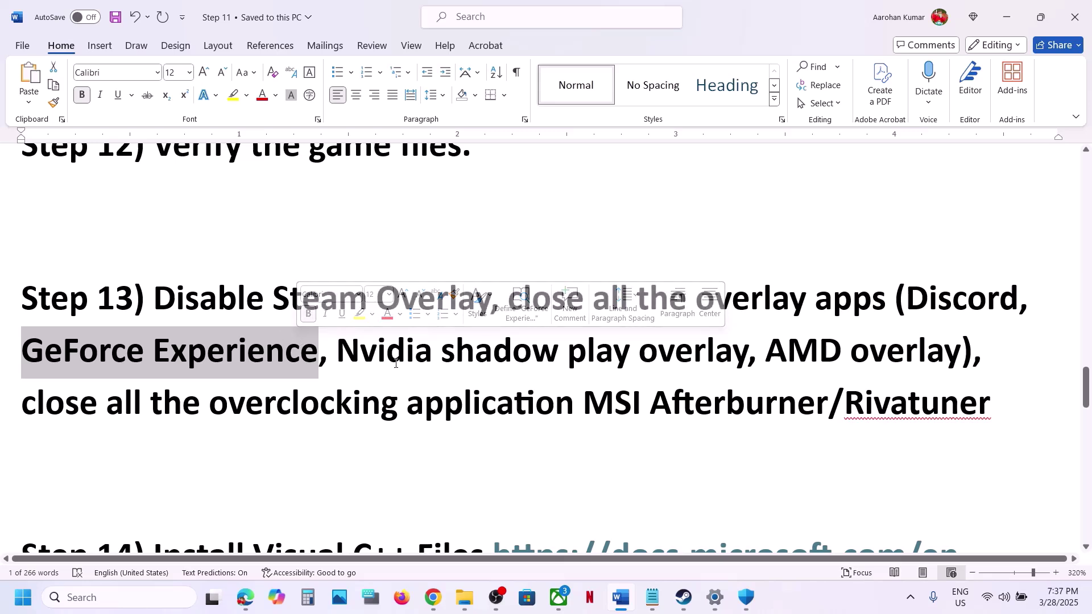
{"action": "left_click", "coordinate": [815, 298]}
{"action": "left_click_drag", "start_coordinate": [503, 291], "coordinate": [887, 301]}
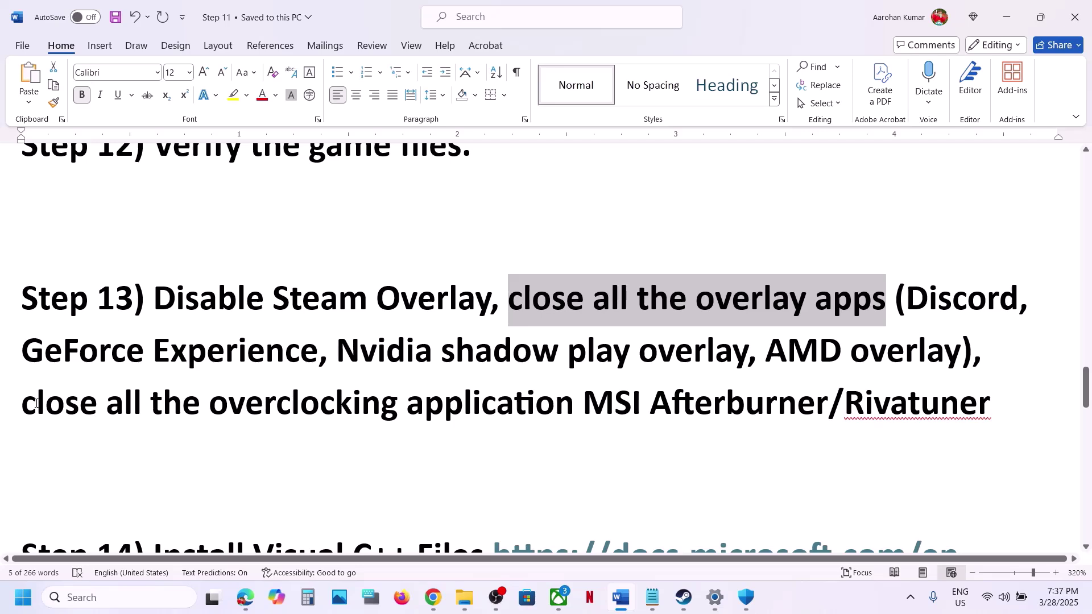
{"action": "left_click_drag", "start_coordinate": [36, 404], "coordinate": [826, 400]}
{"action": "left_click", "coordinate": [459, 399]}
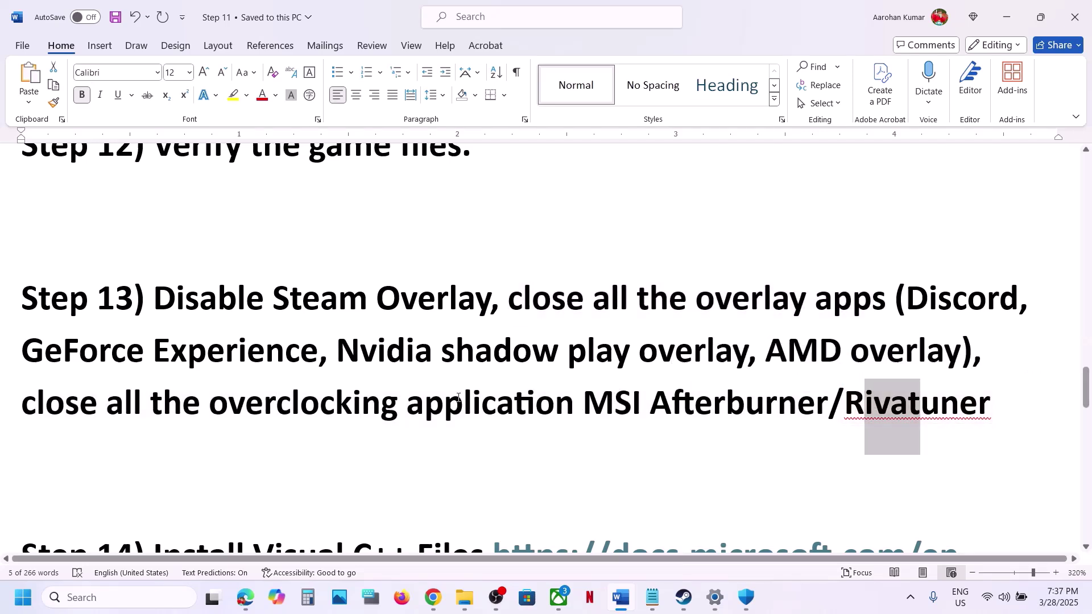
{"action": "left_click_drag", "start_coordinate": [211, 403], "coordinate": [535, 416]}
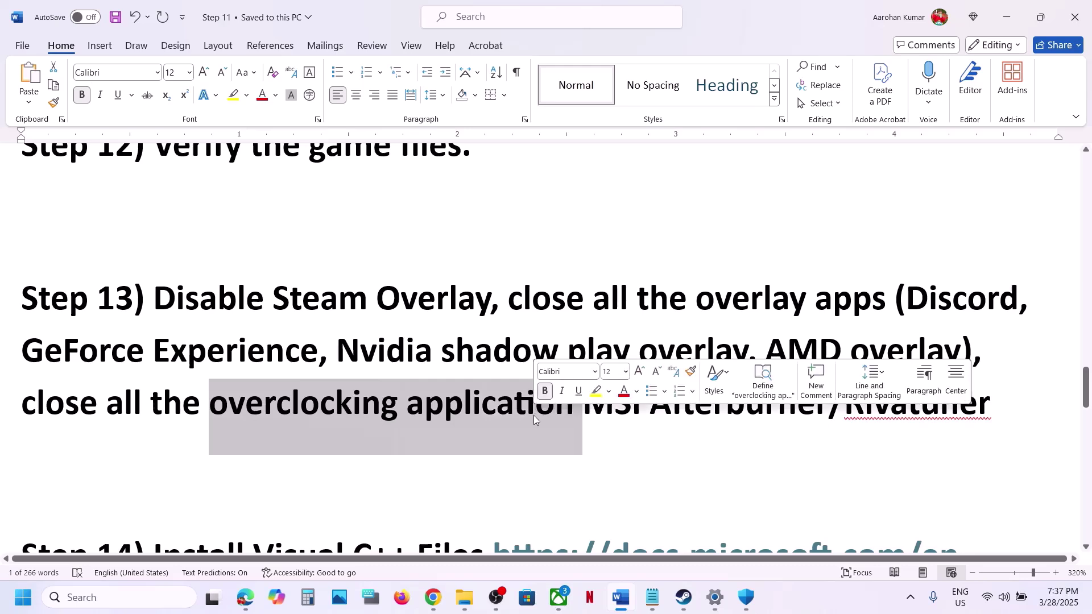
Step: Copy the Visual C++ link from Step 14 of the notes and open it in a new Chrome tab
{"action": "scroll", "coordinate": [534, 416], "scroll_direction": "down", "scroll_amount": 4}
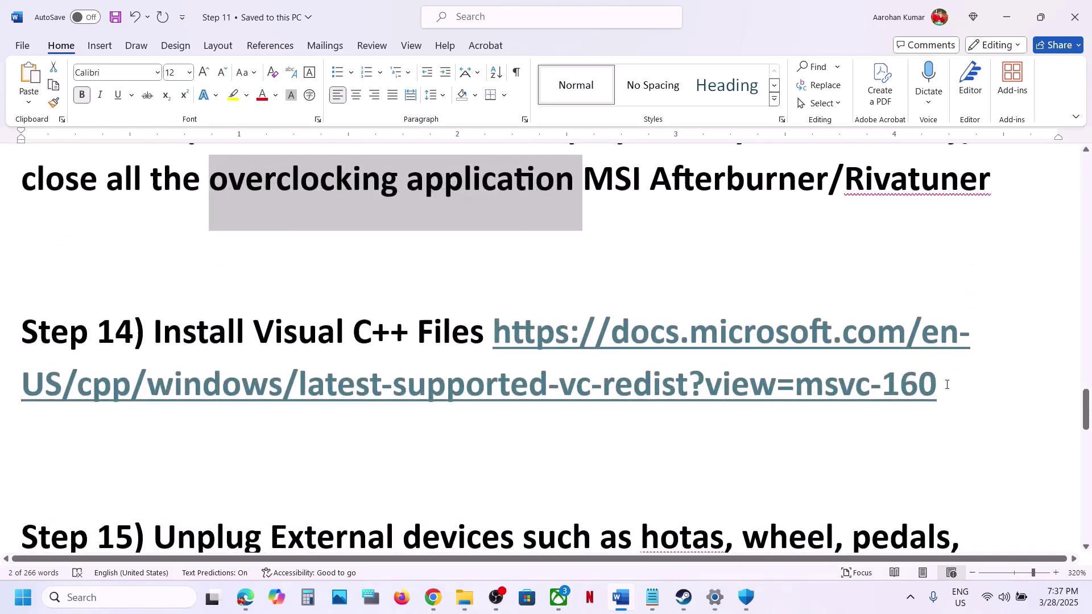
{"action": "left_click_drag", "start_coordinate": [944, 382], "coordinate": [553, 339]}
{"action": "key", "text": "ctrl+c"}
{"action": "left_click", "coordinate": [433, 597]}
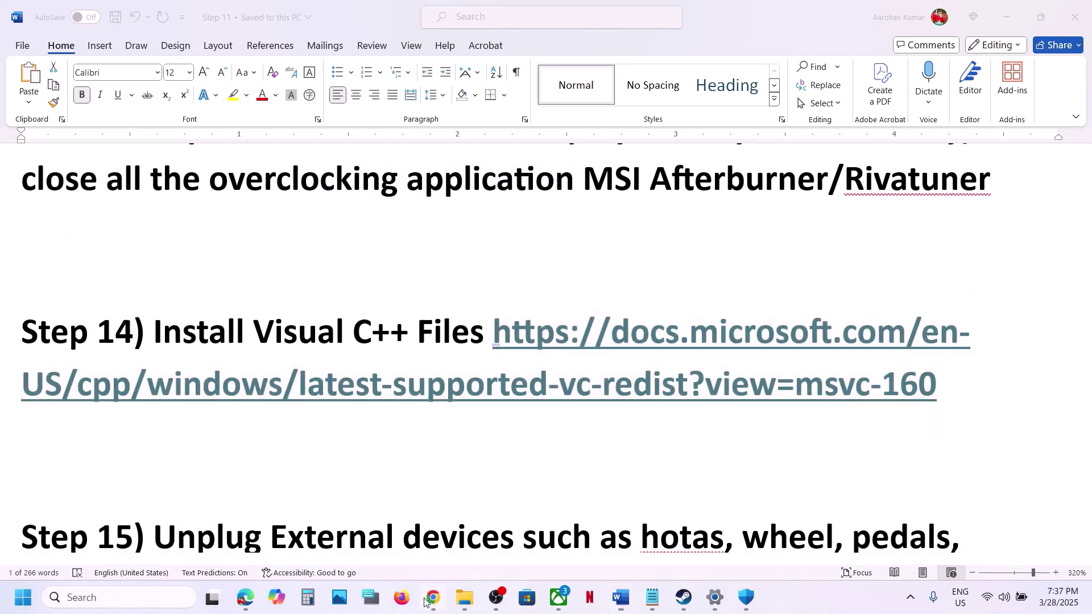
{"action": "left_click", "coordinate": [377, 15]}
{"action": "key", "text": "ctrl+v"}
{"action": "key", "text": "Return"}
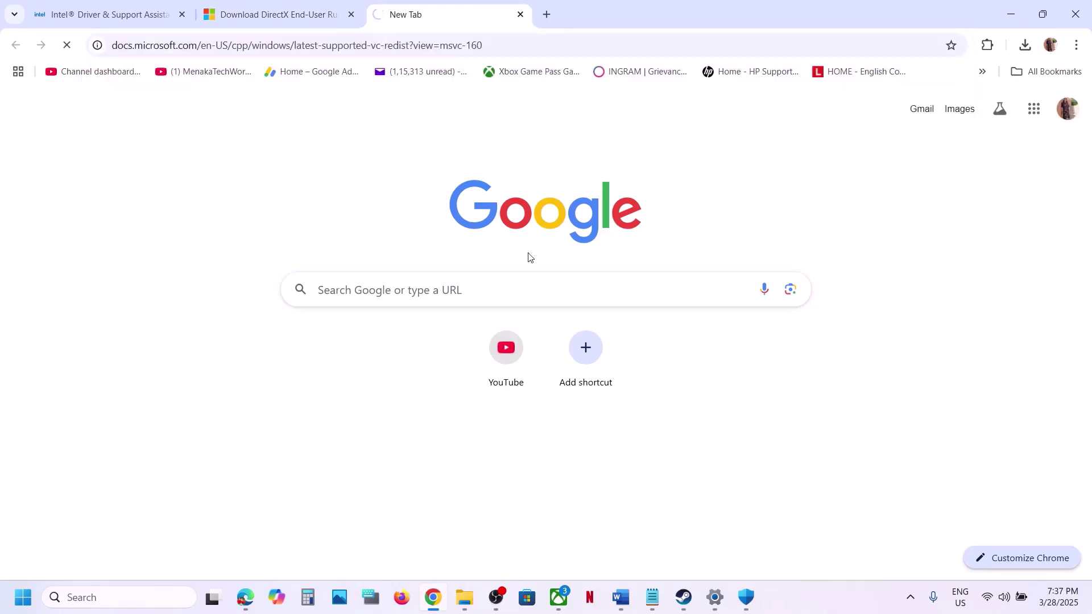
Step: Find the Visual Studio 2015, 2017, 2019, and 2022 redistributables and start downloading the X86 and X64 installers
{"action": "scroll", "coordinate": [529, 256], "scroll_direction": "down", "scroll_amount": 8}
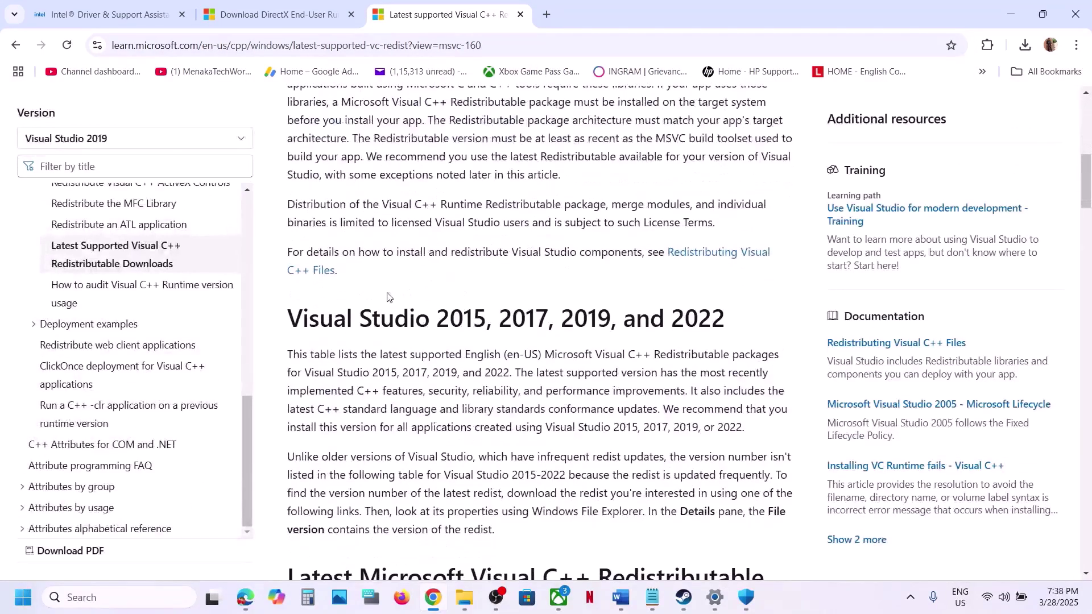
{"action": "left_click_drag", "start_coordinate": [364, 324], "coordinate": [597, 285]}
{"action": "scroll", "coordinate": [598, 285], "scroll_direction": "down", "scroll_amount": 9}
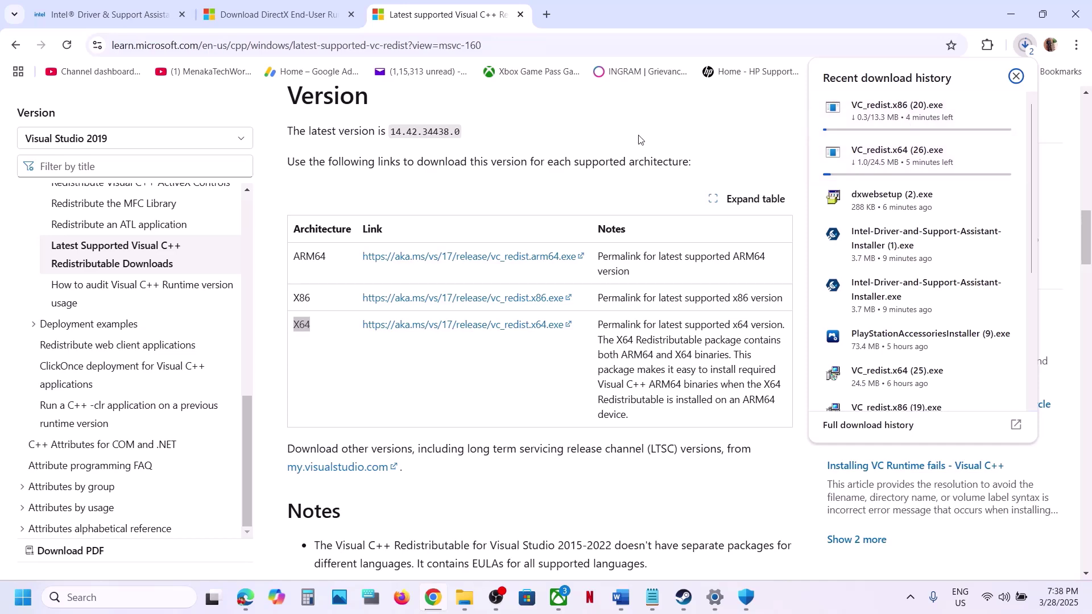
Step: Dismiss the download history and bring up the Windows power options for restarting, and switch to inZOI's library page in Steam
{"action": "left_click", "coordinate": [268, 478]}
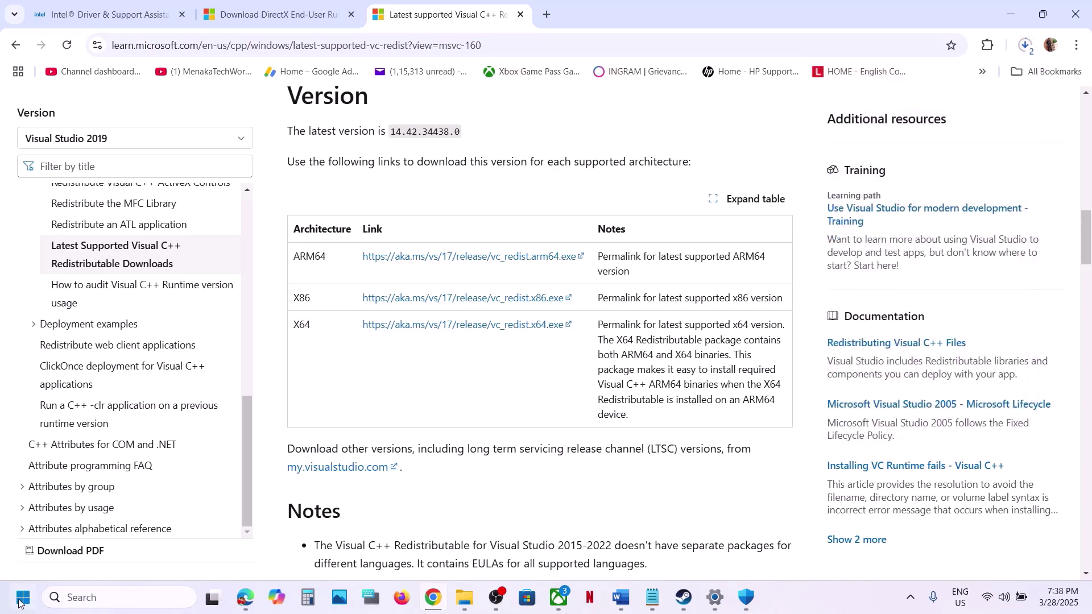
{"action": "left_click", "coordinate": [22, 599]}
{"action": "left_click", "coordinate": [414, 548]}
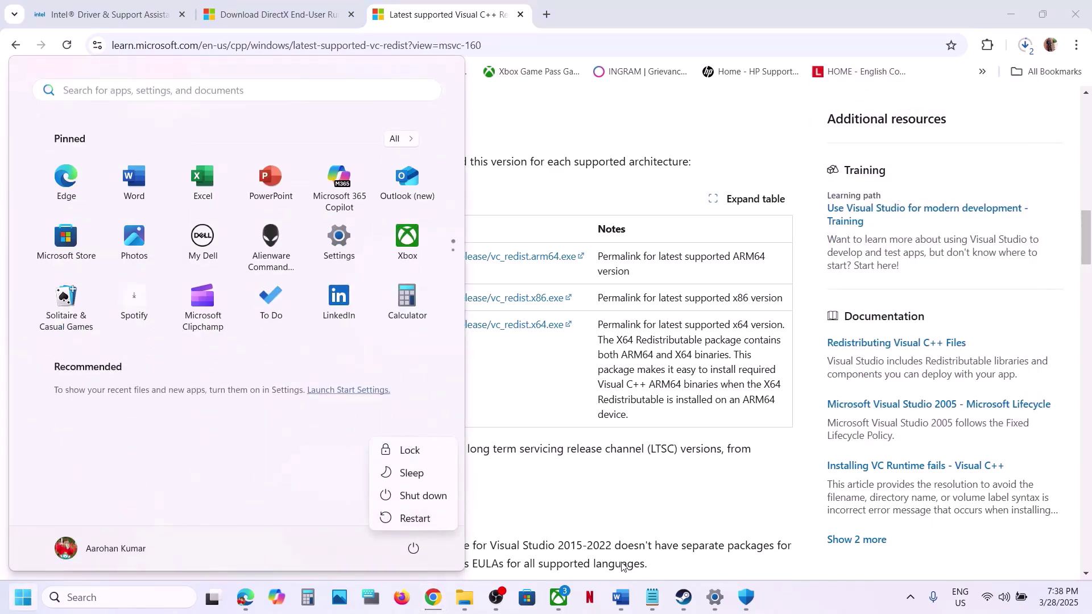
{"action": "left_click", "coordinate": [683, 598]}
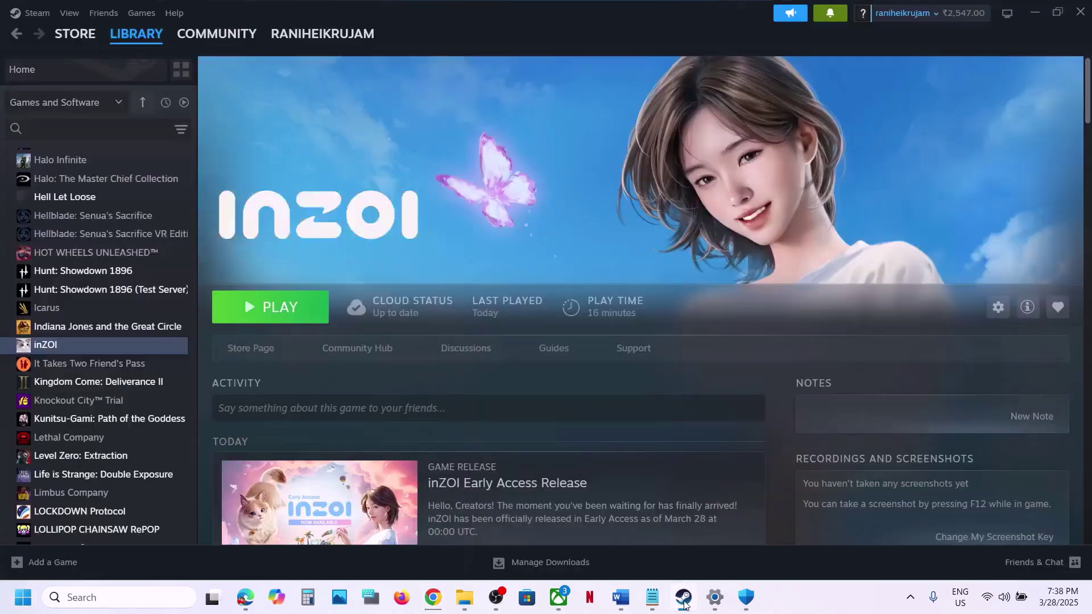
Step: Switch to the Word notes and read Step 15, selecting the part on unplugging external devices and additional USB adapters
{"action": "left_click", "coordinate": [620, 597]}
{"action": "scroll", "coordinate": [459, 424], "scroll_direction": "down", "scroll_amount": 4}
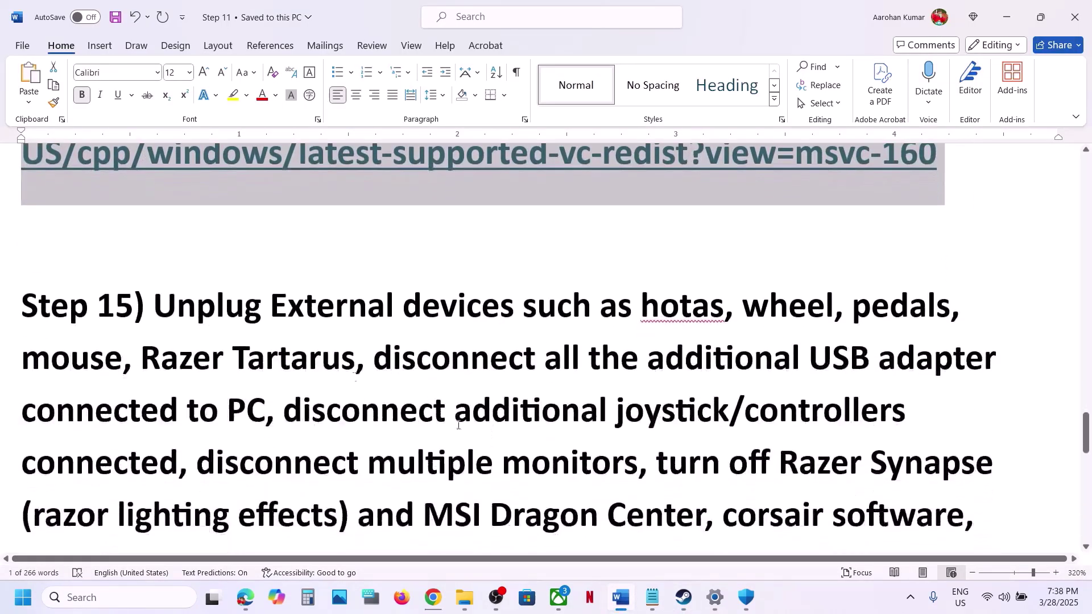
{"action": "left_click_drag", "start_coordinate": [165, 314], "coordinate": [258, 407]}
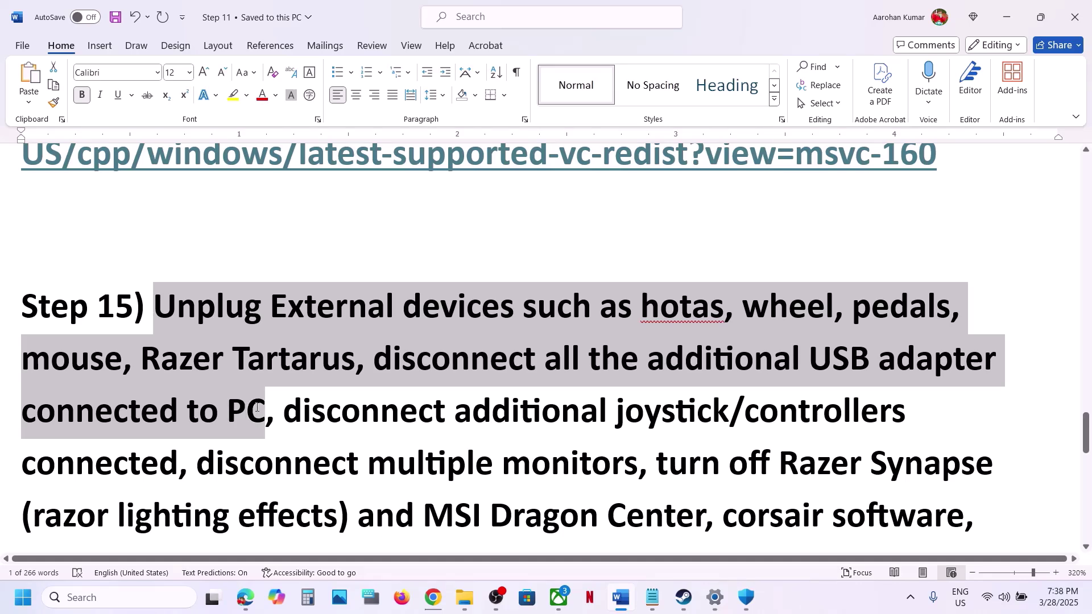
{"action": "scroll", "coordinate": [257, 407], "scroll_direction": "down", "scroll_amount": 4}
{"action": "scroll", "coordinate": [275, 390], "scroll_direction": "up", "scroll_amount": 3}
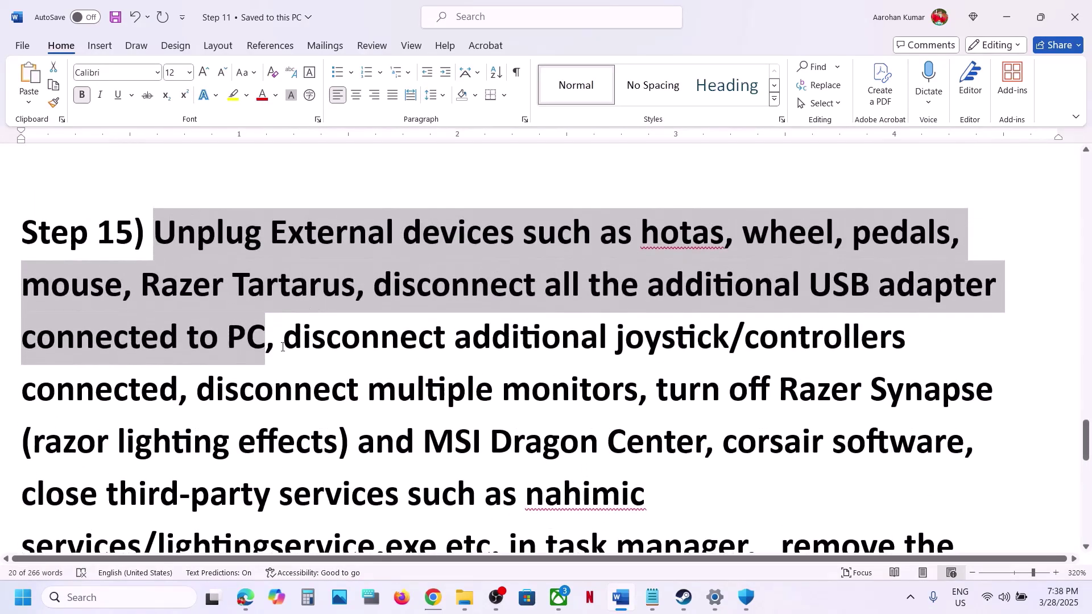